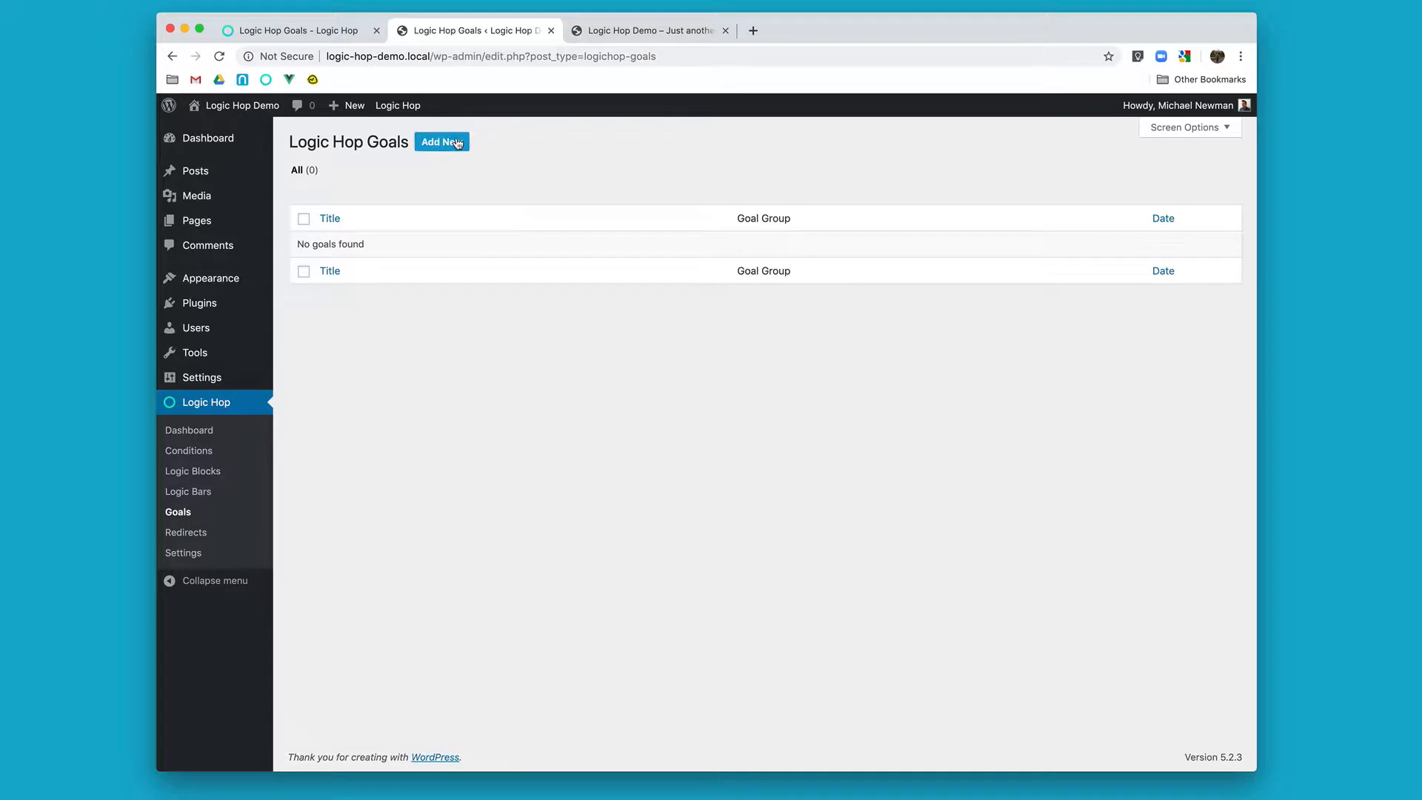
Create and publish a goal titled "Is a Marketer".
click(442, 141)
text(Is a Marketer)
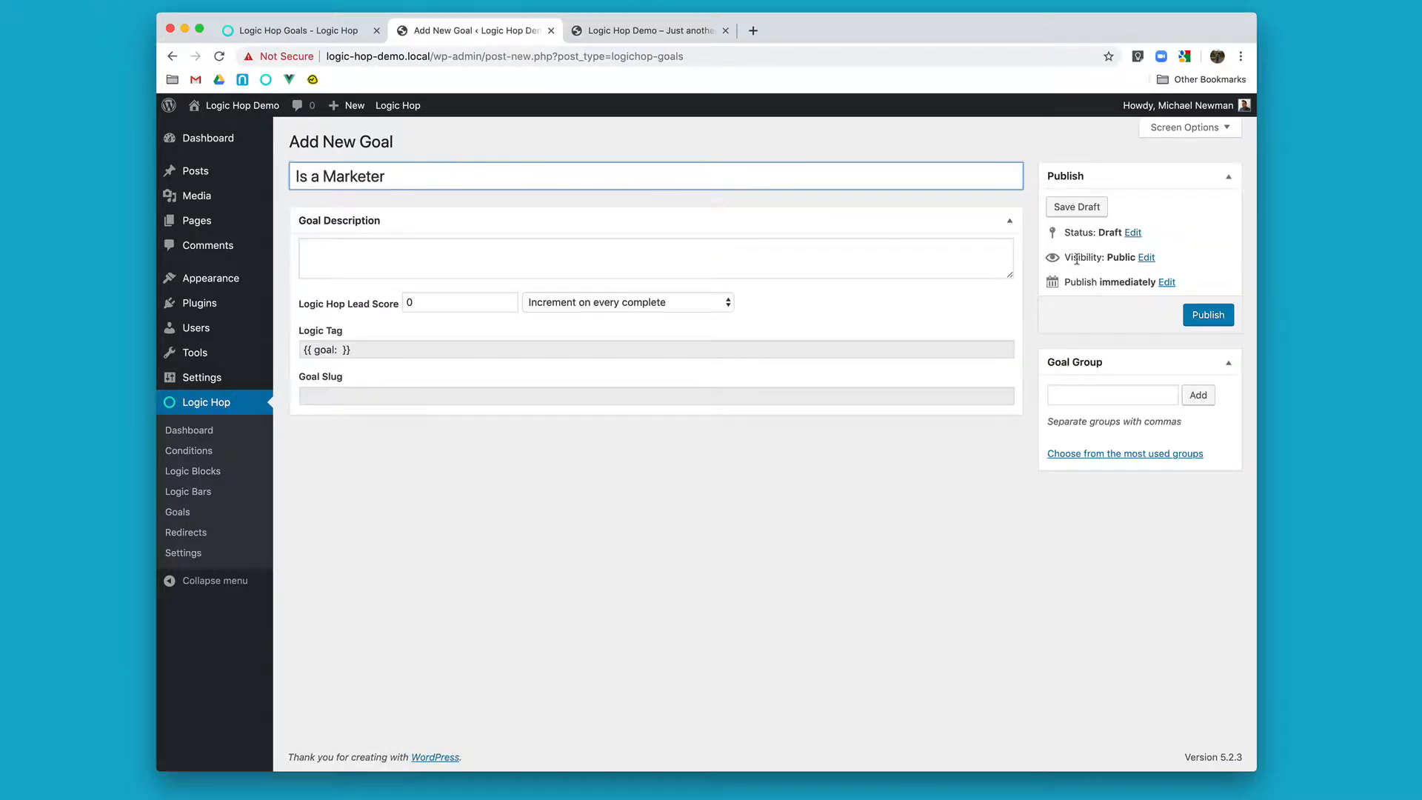
click(1208, 316)
Create and publish a second goal titled "Is Not a Marketer".
click(387, 141)
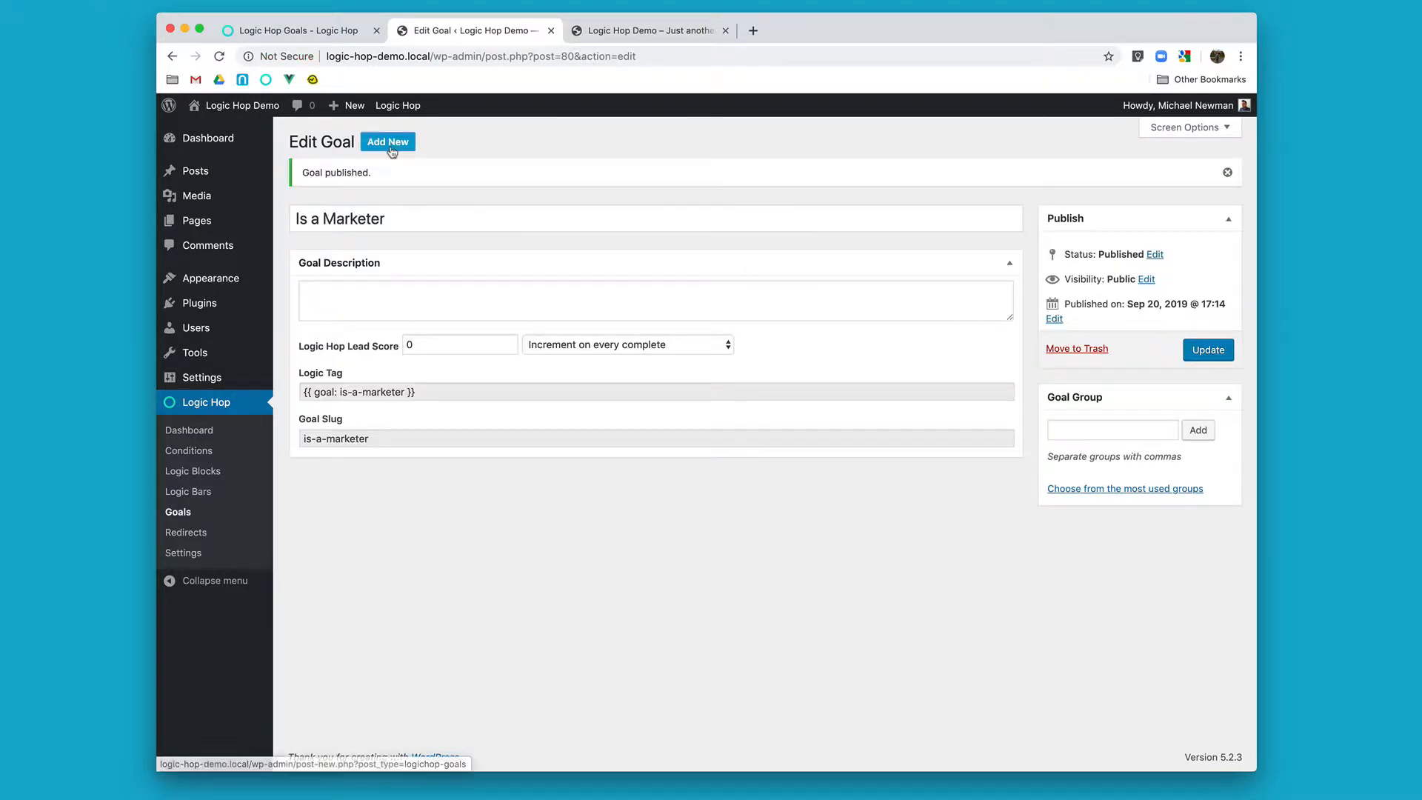
text(Is a Marketer)
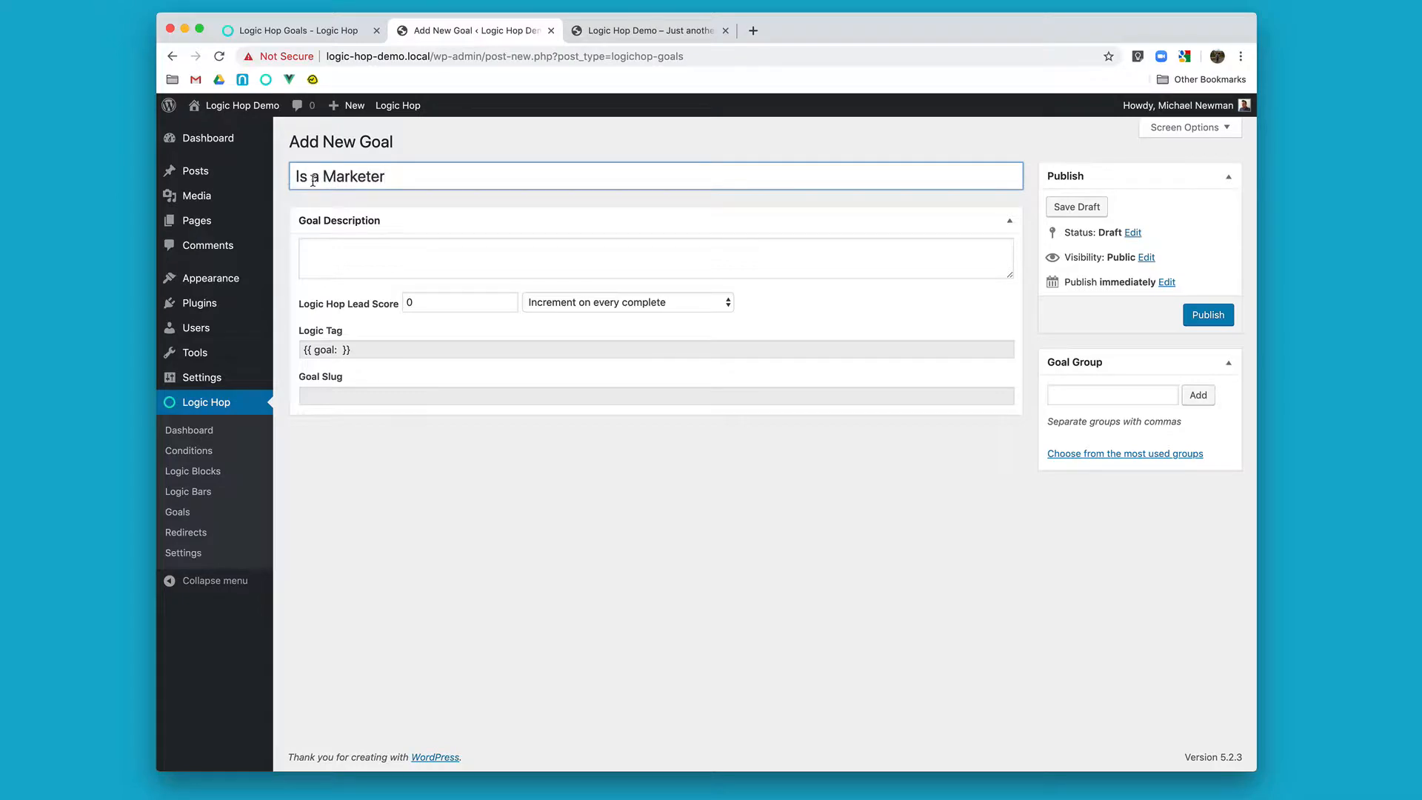
click(309, 181)
text(Not)
click(1224, 315)
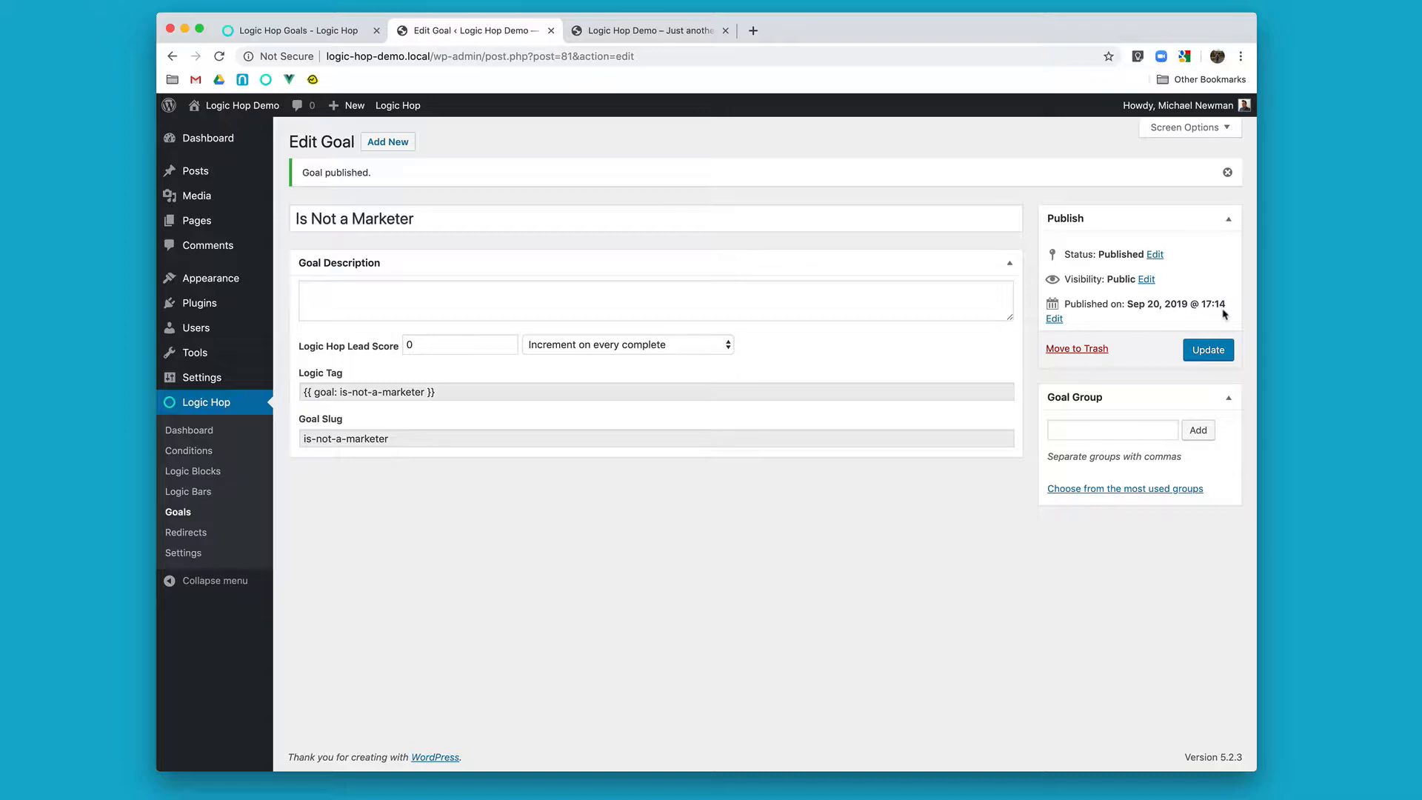
Add a new Logic Hop condition titled "Is a Marketer".
click(205, 453)
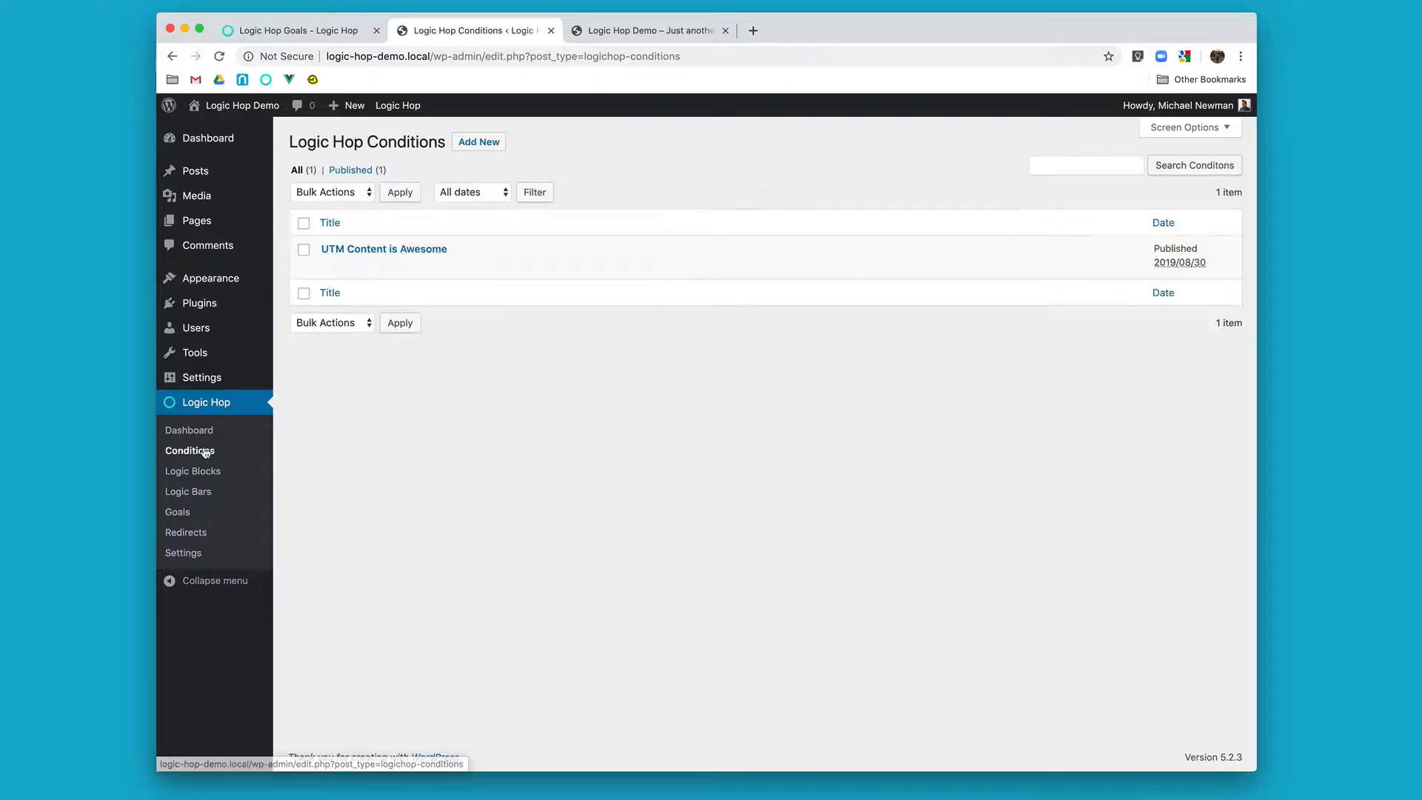
click(470, 145)
text(Is a Marketer)
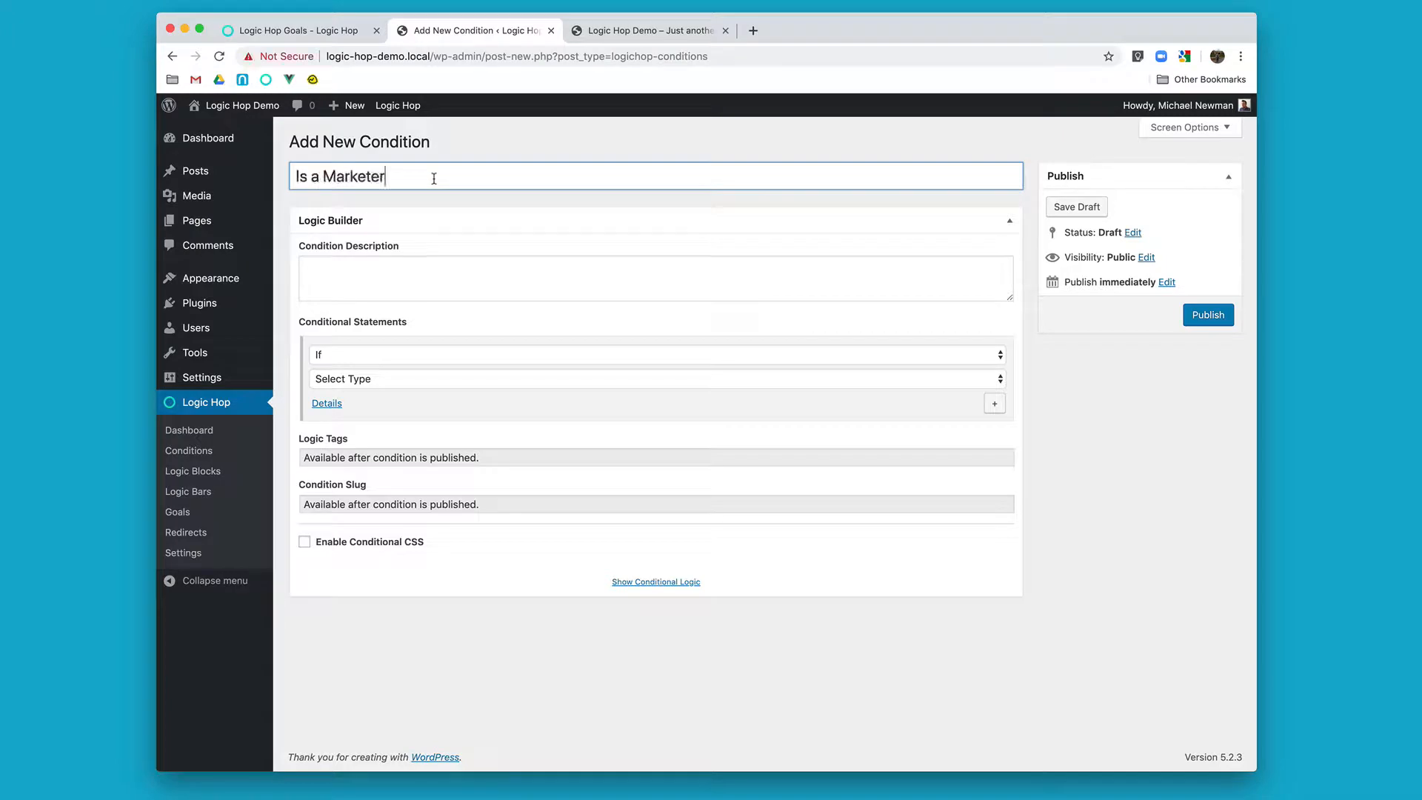
Set the conditional statement to Goal - All Visits with the goal "Is a Marketer" and publish the condition.
click(435, 382)
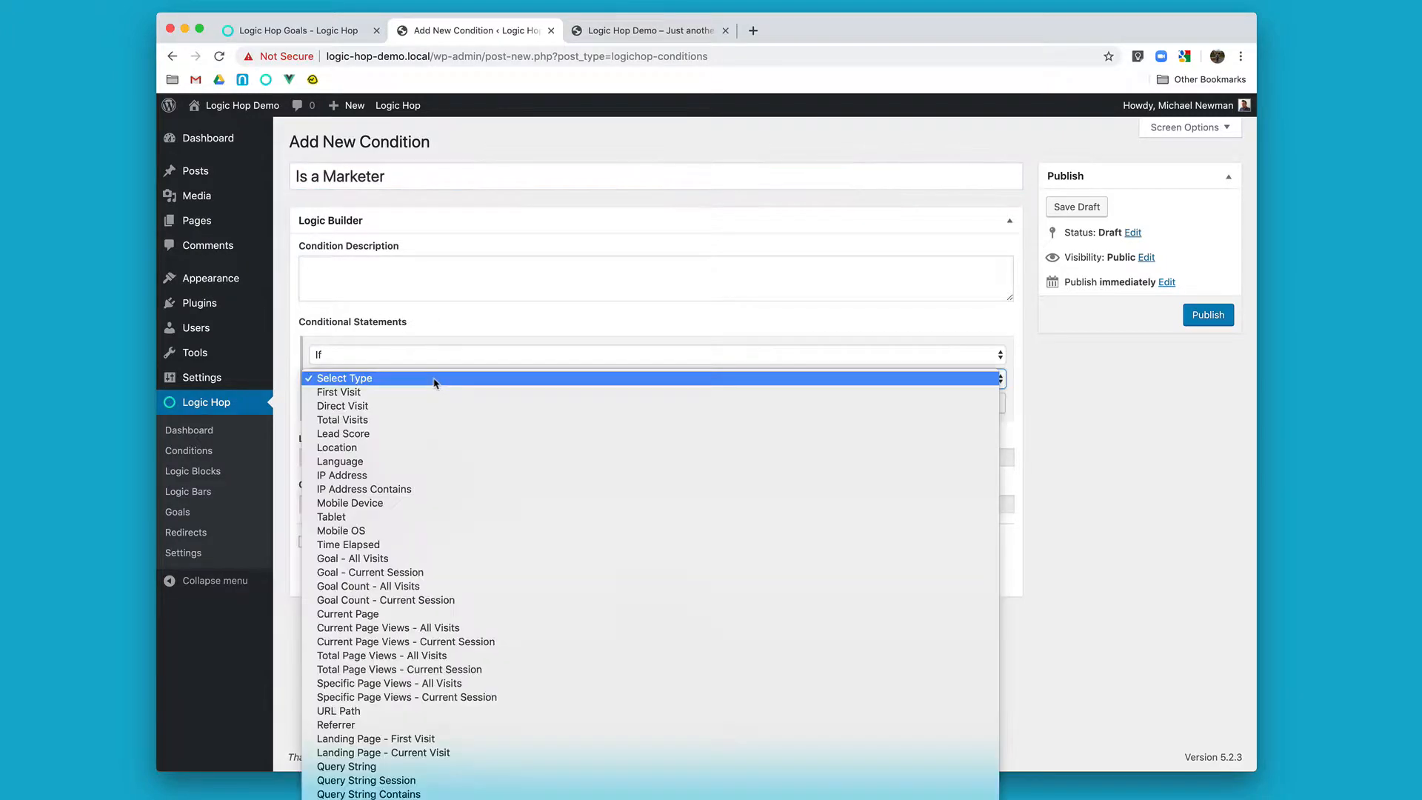
click(481, 562)
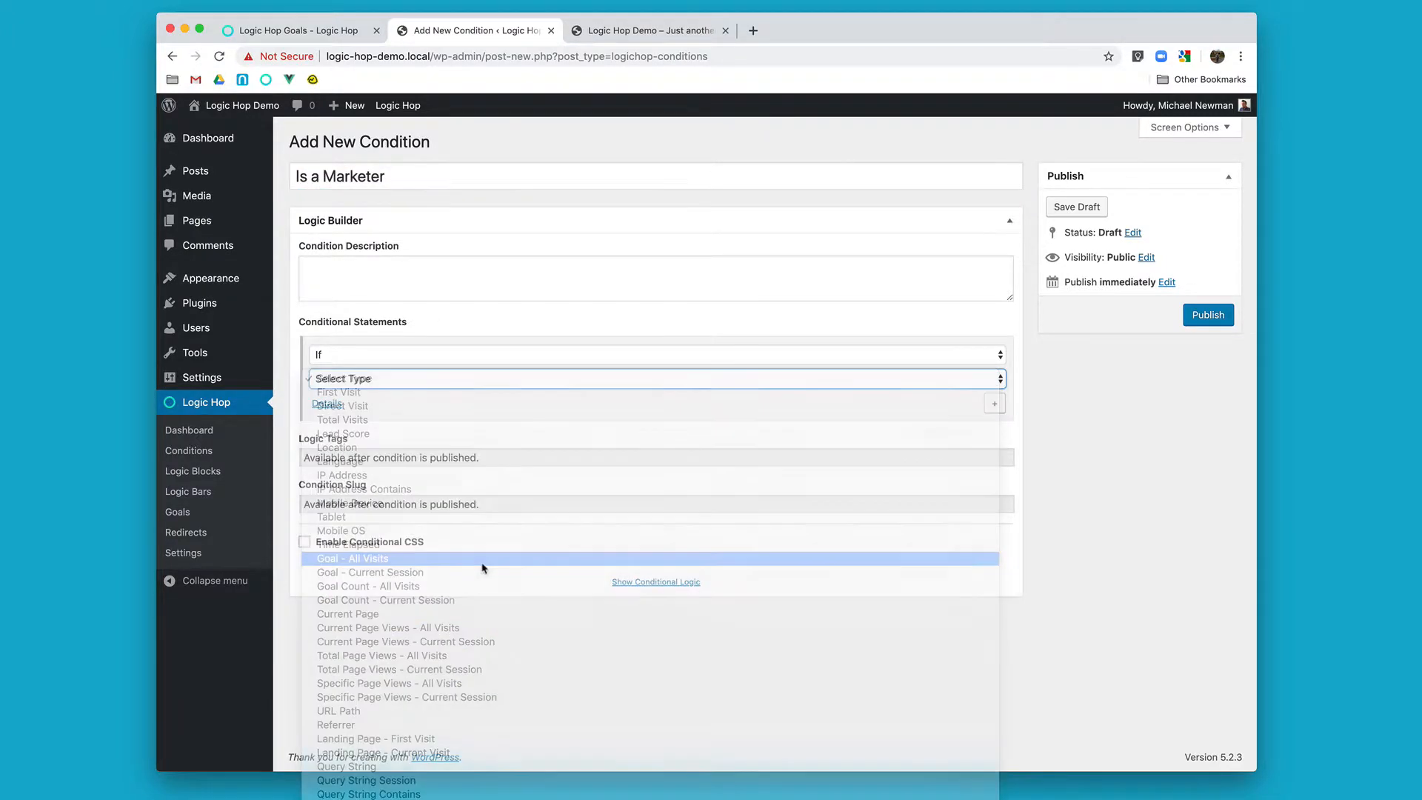
click(413, 402)
text(I)
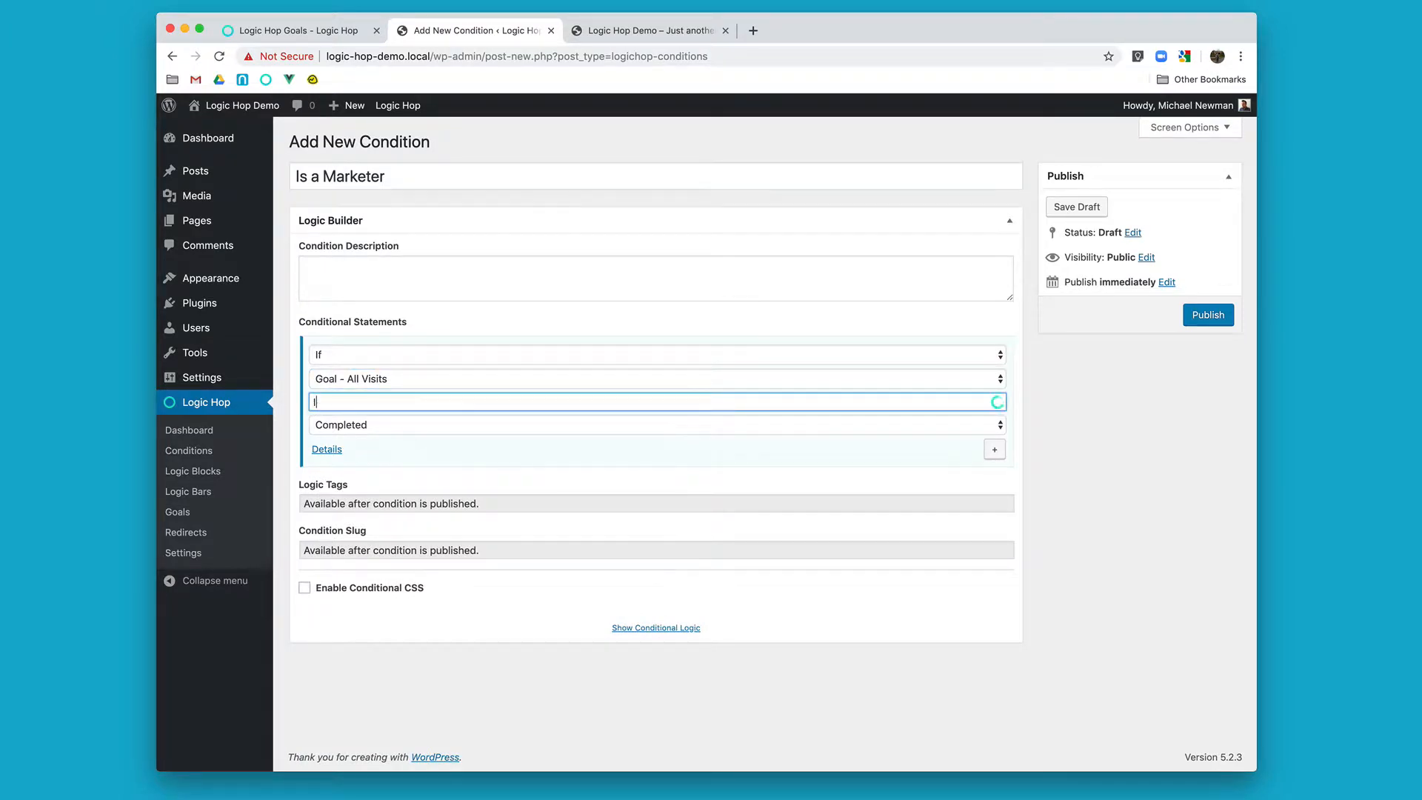
click(444, 437)
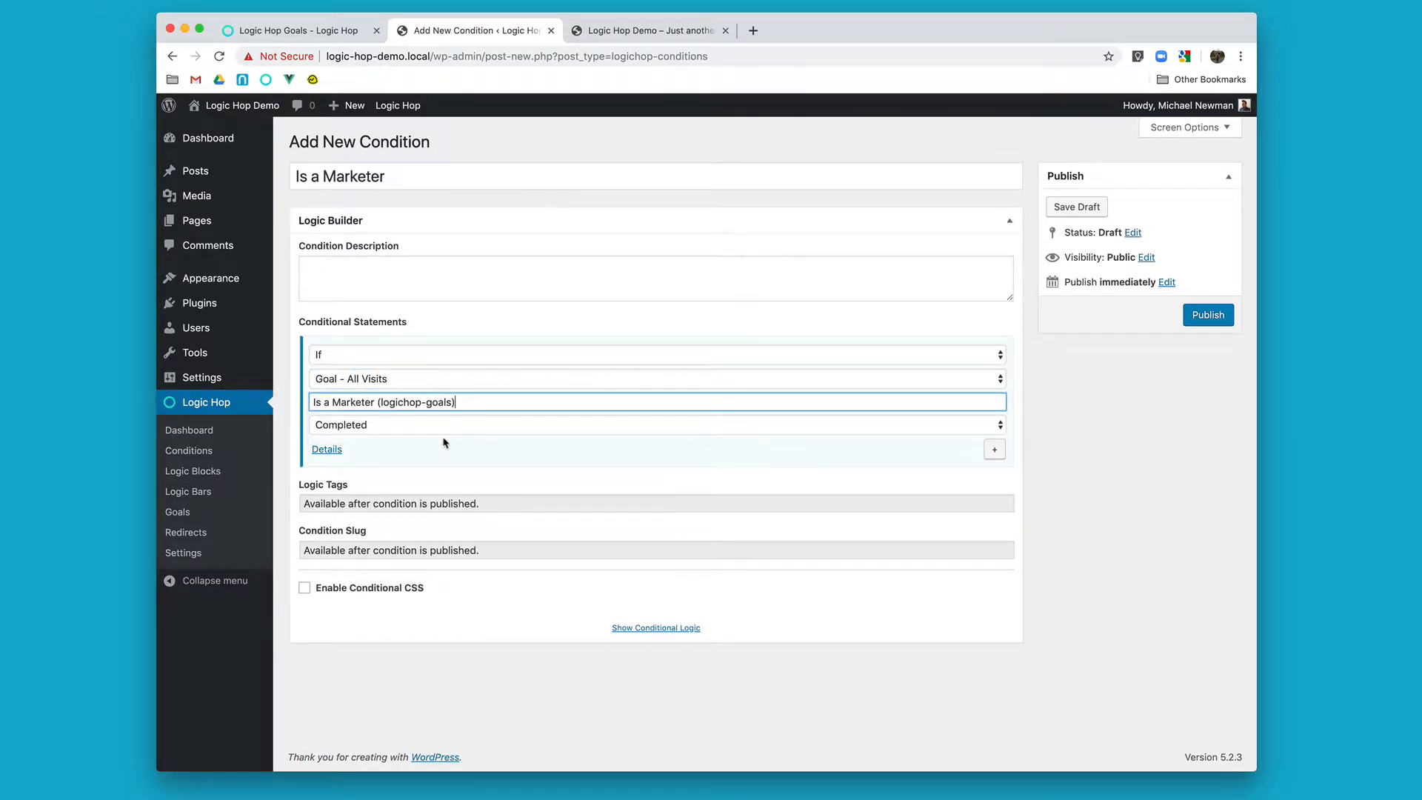
click(1199, 316)
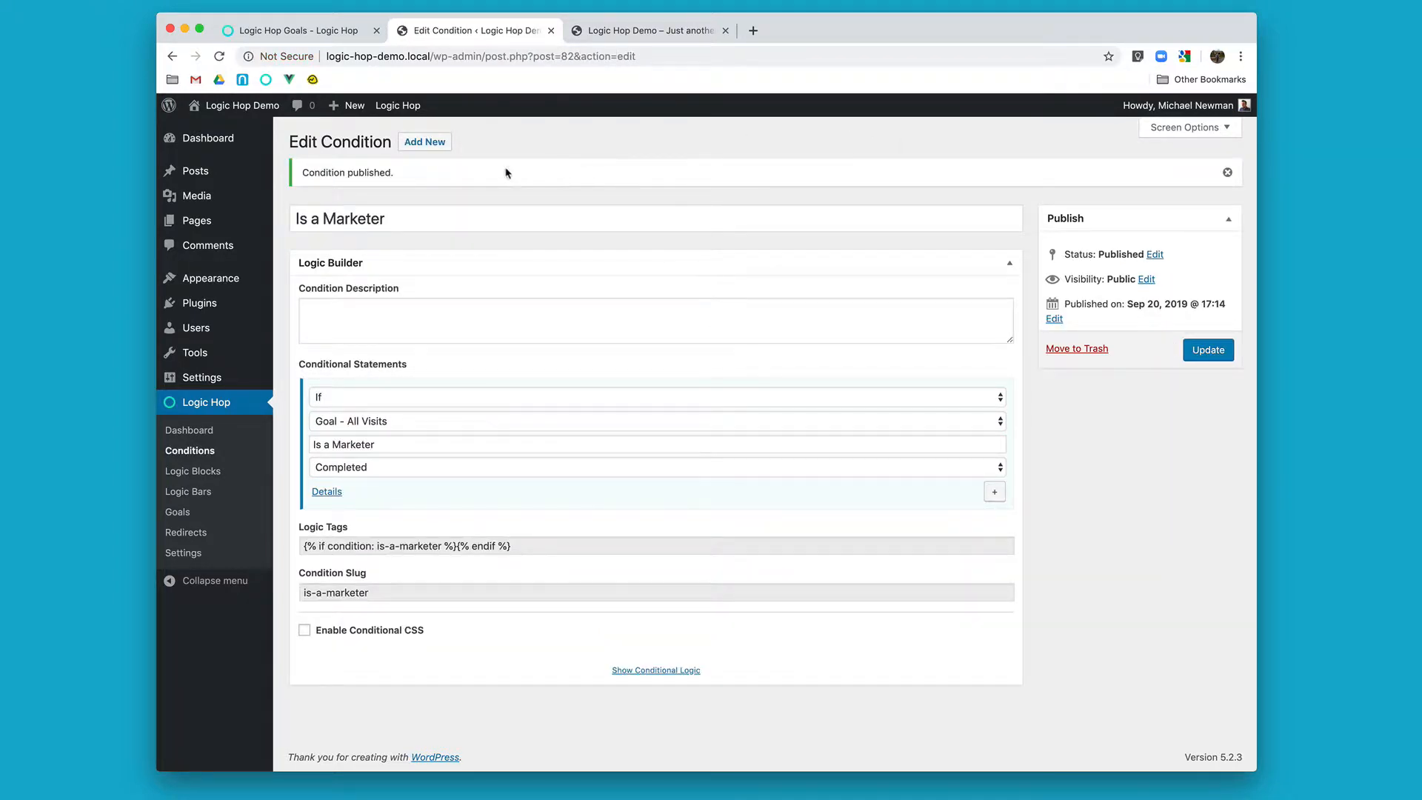
Duplicate the "Is a Marketer" condition and retitle the copy "Is Not a Marketer".
click(212, 453)
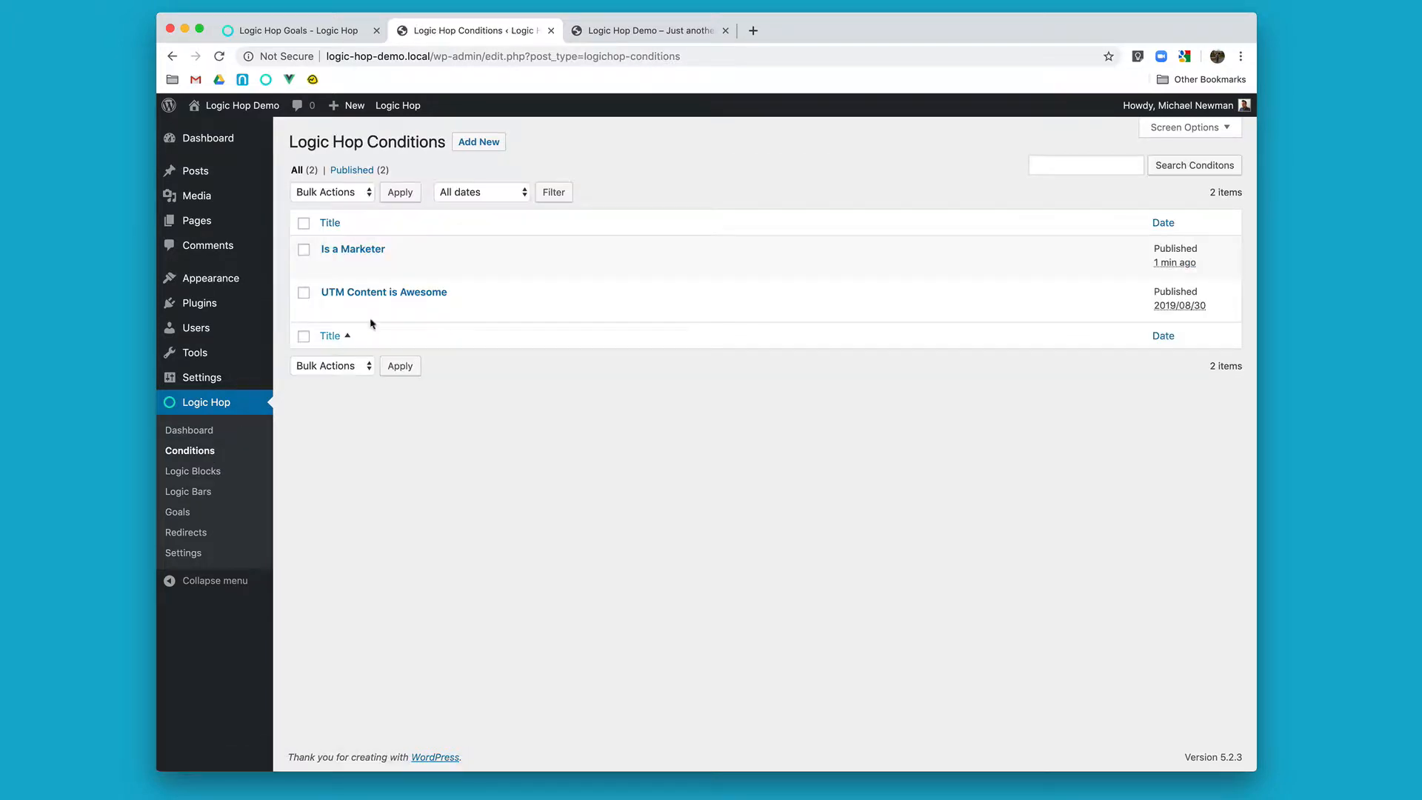
click(458, 266)
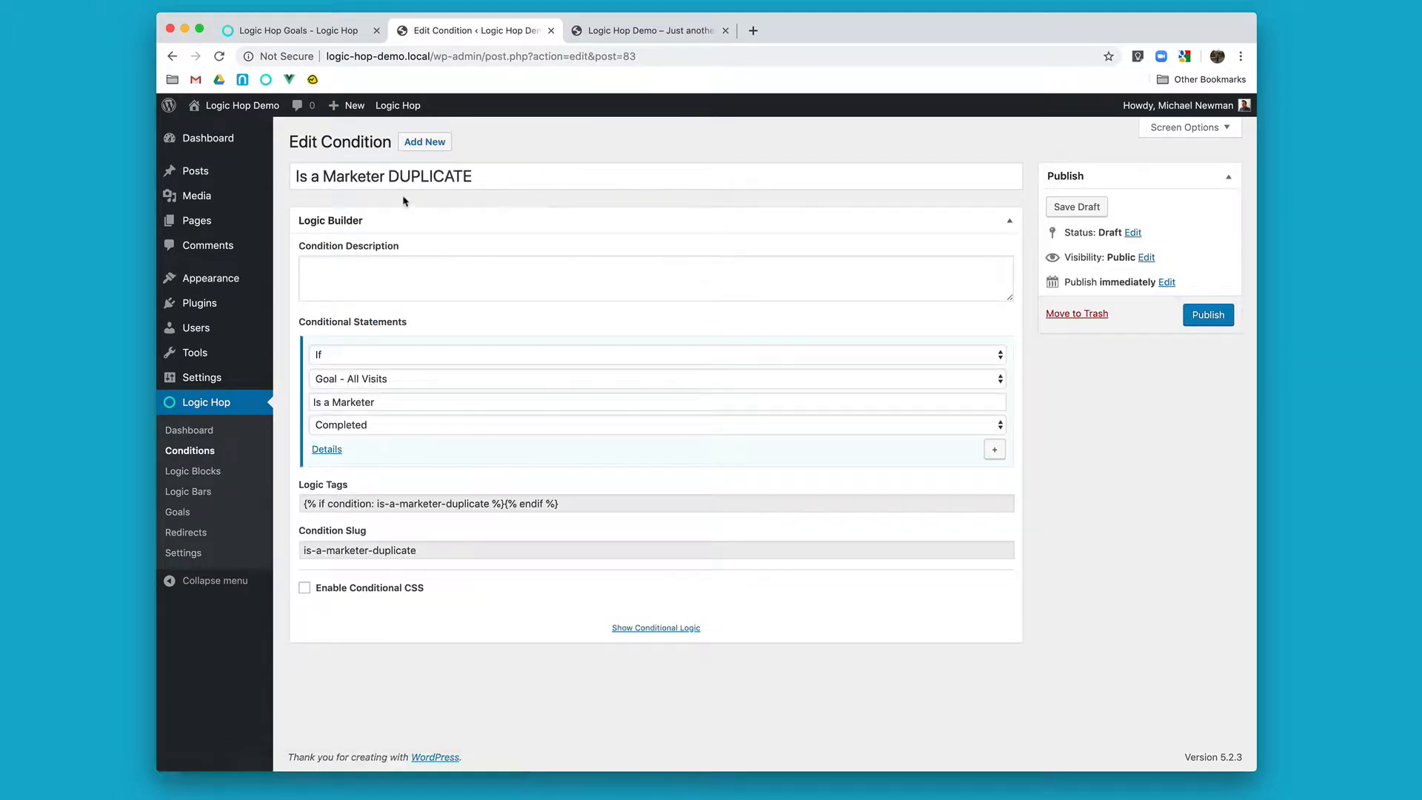
click(311, 178)
text(Not)
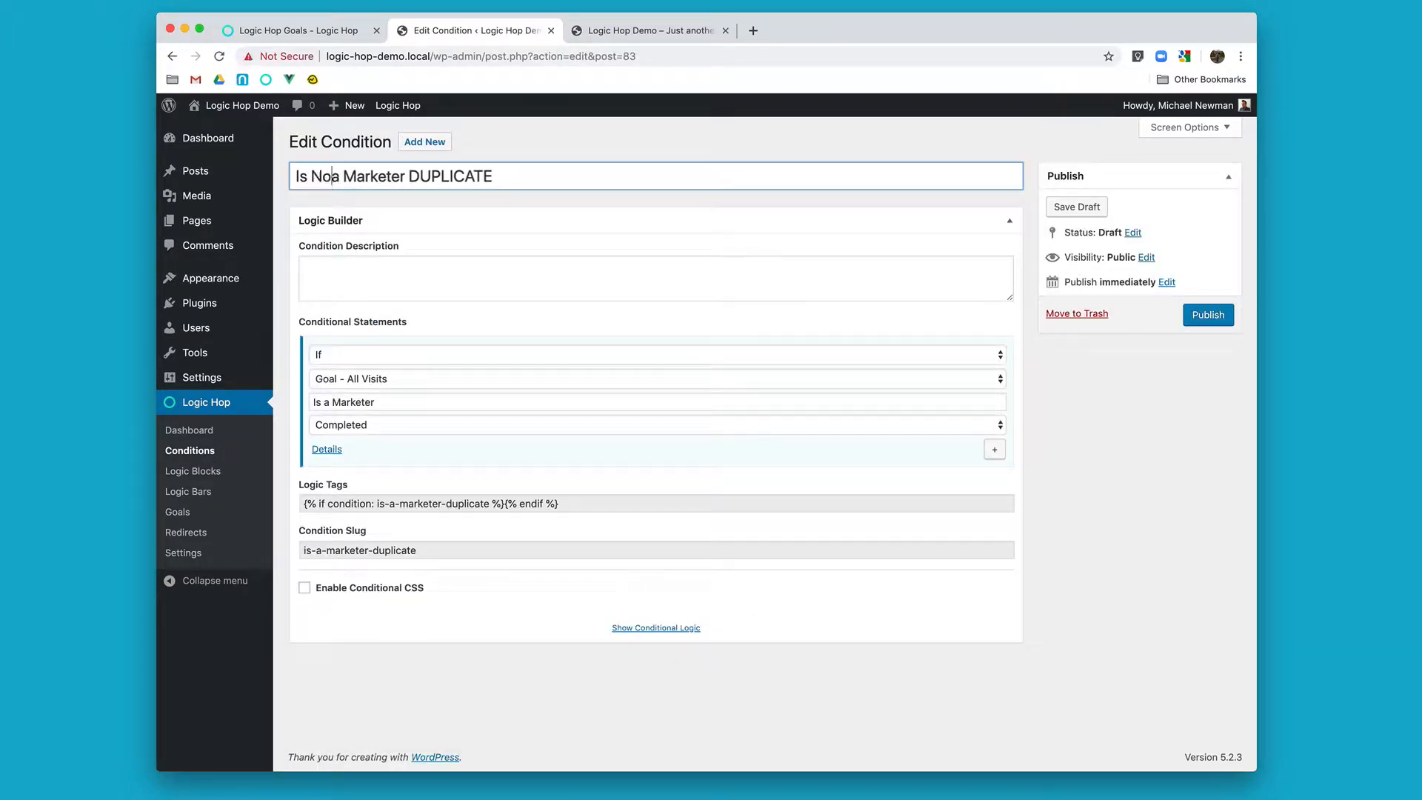
key(shift+End)
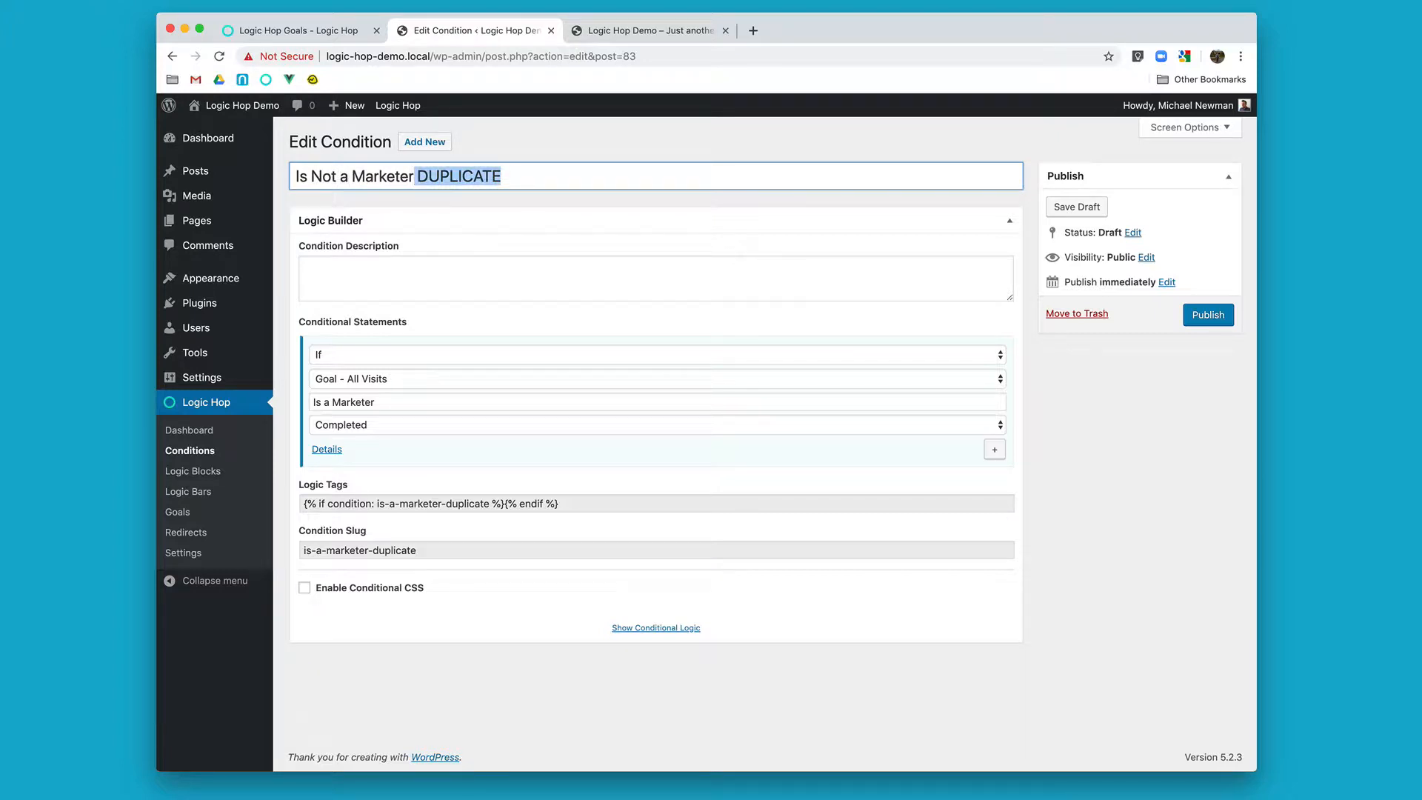
key(BackSpace)
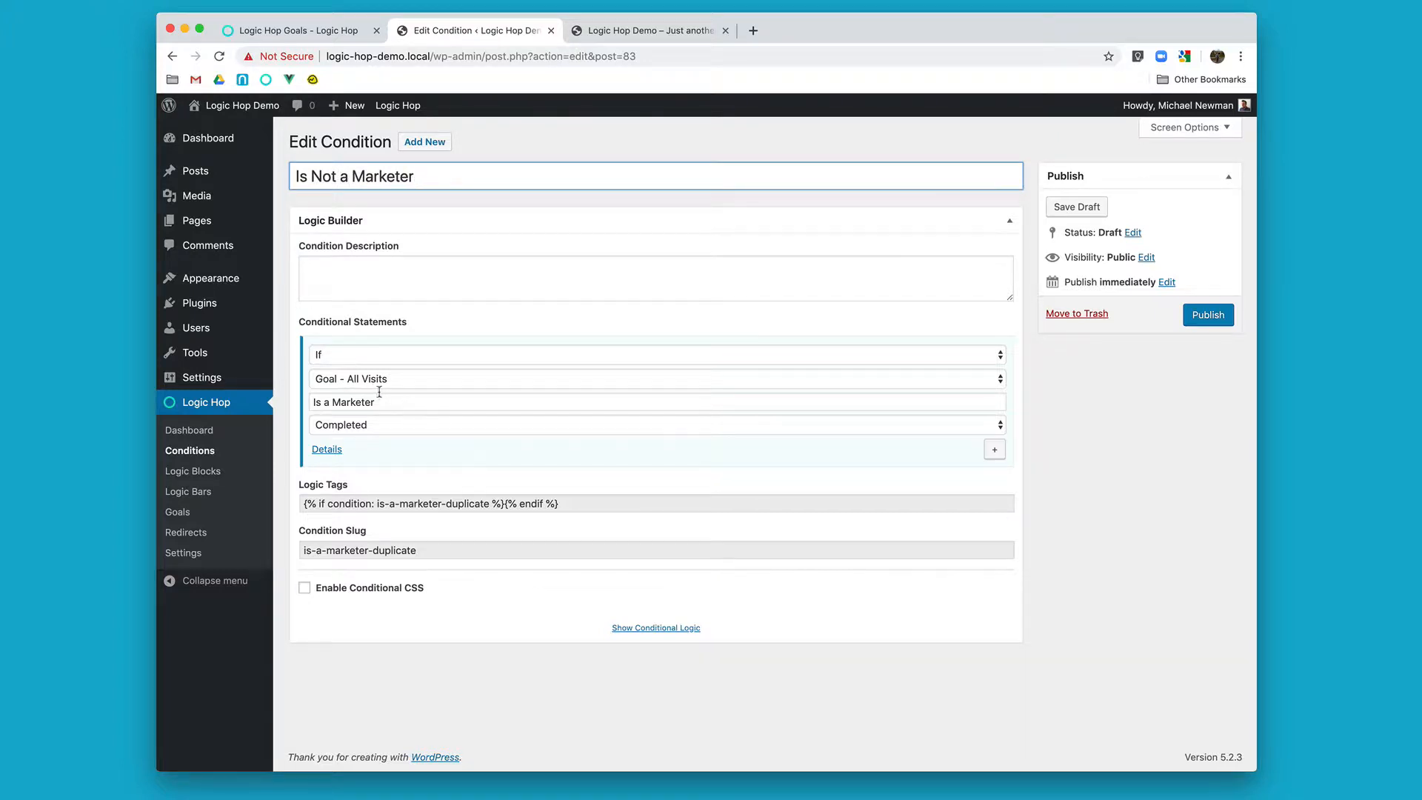
Change the statement's goal to "Is Not a Marketer" and publish the duplicated condition.
drag(391, 400, 319, 402)
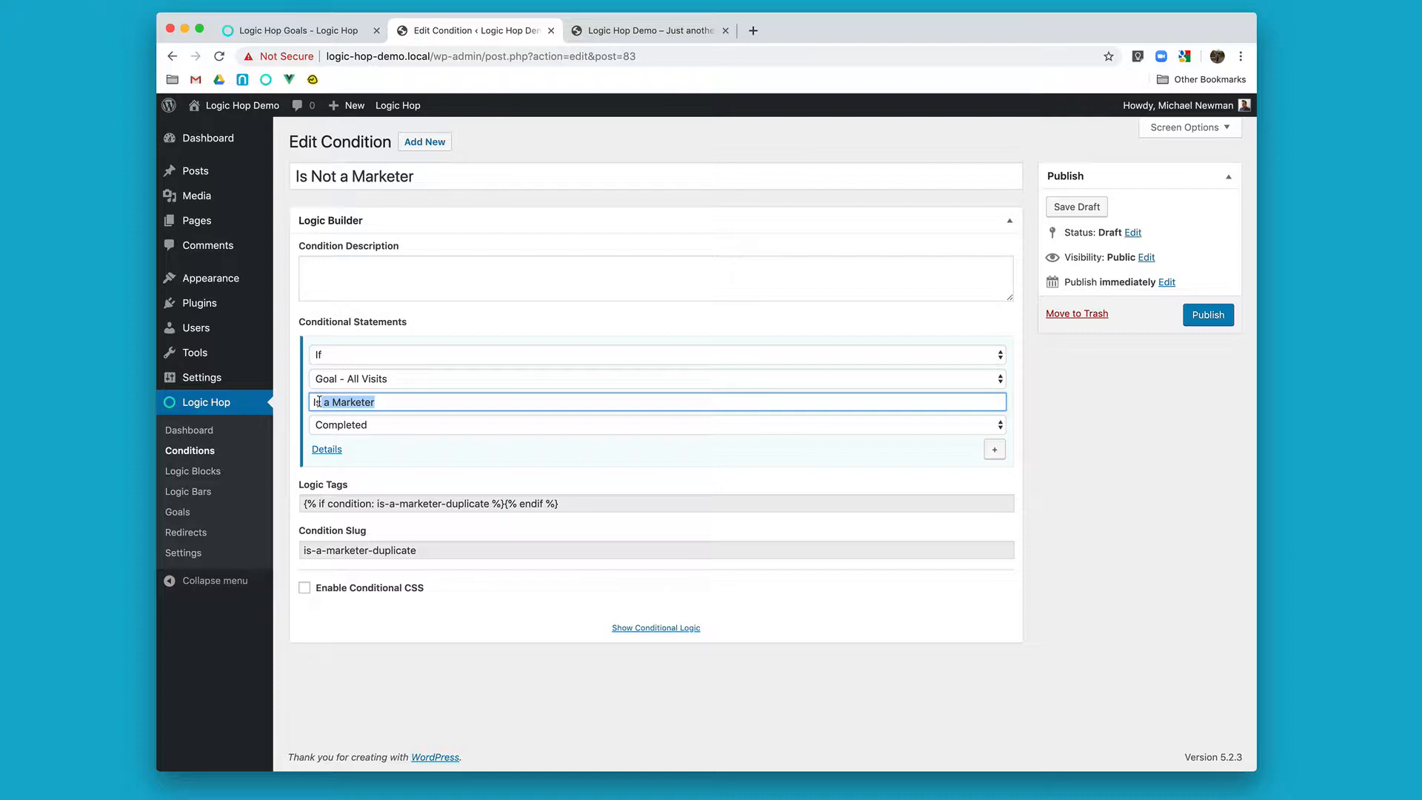
text(No)
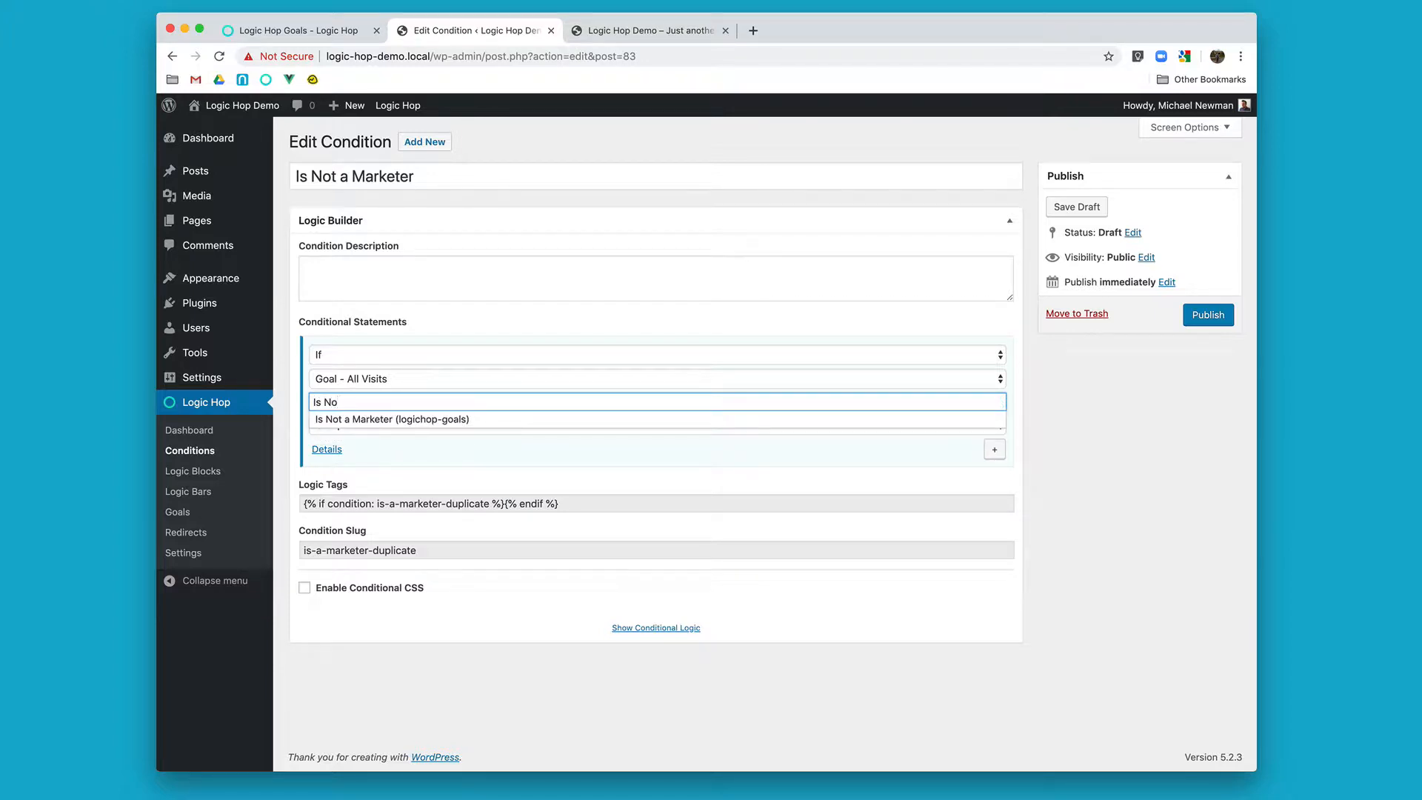
click(329, 420)
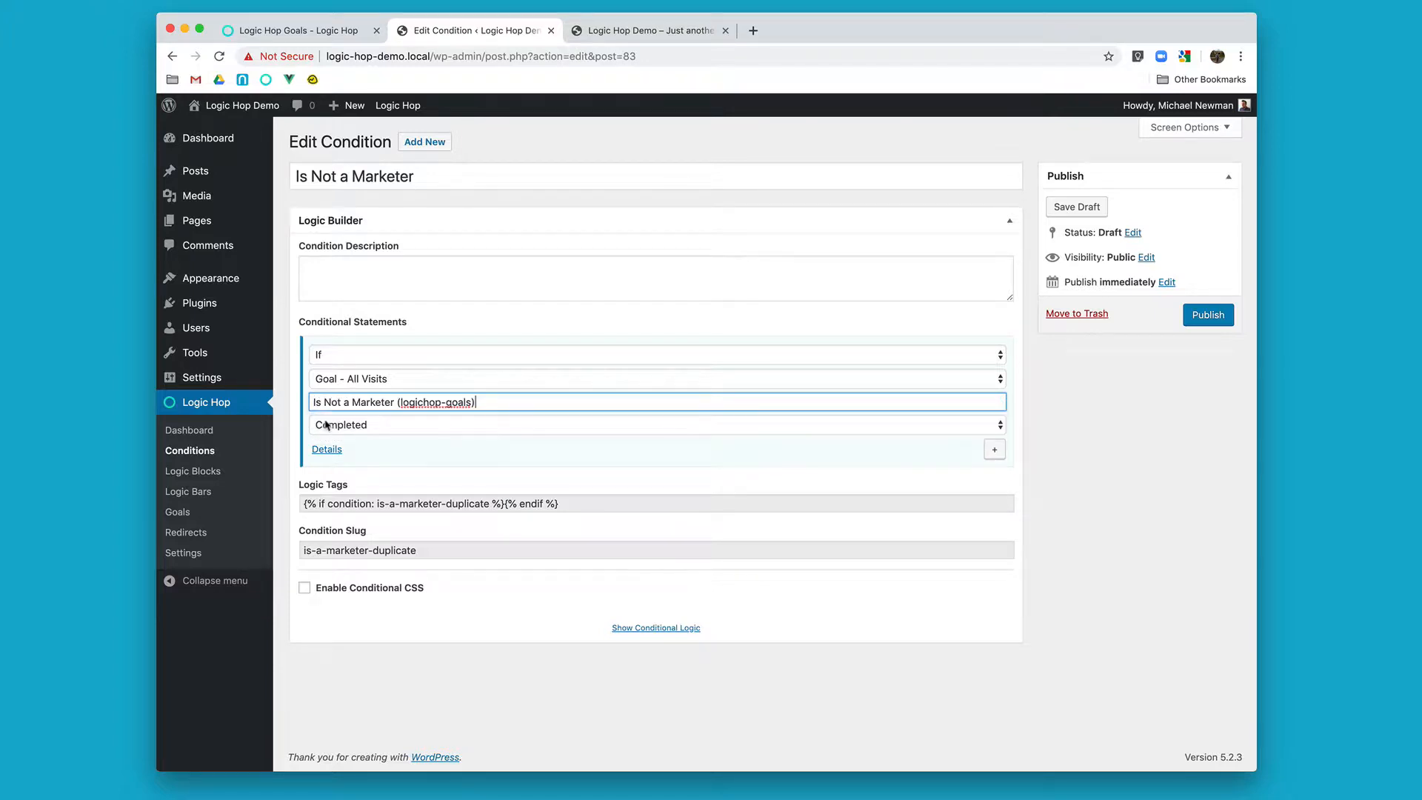
click(1209, 322)
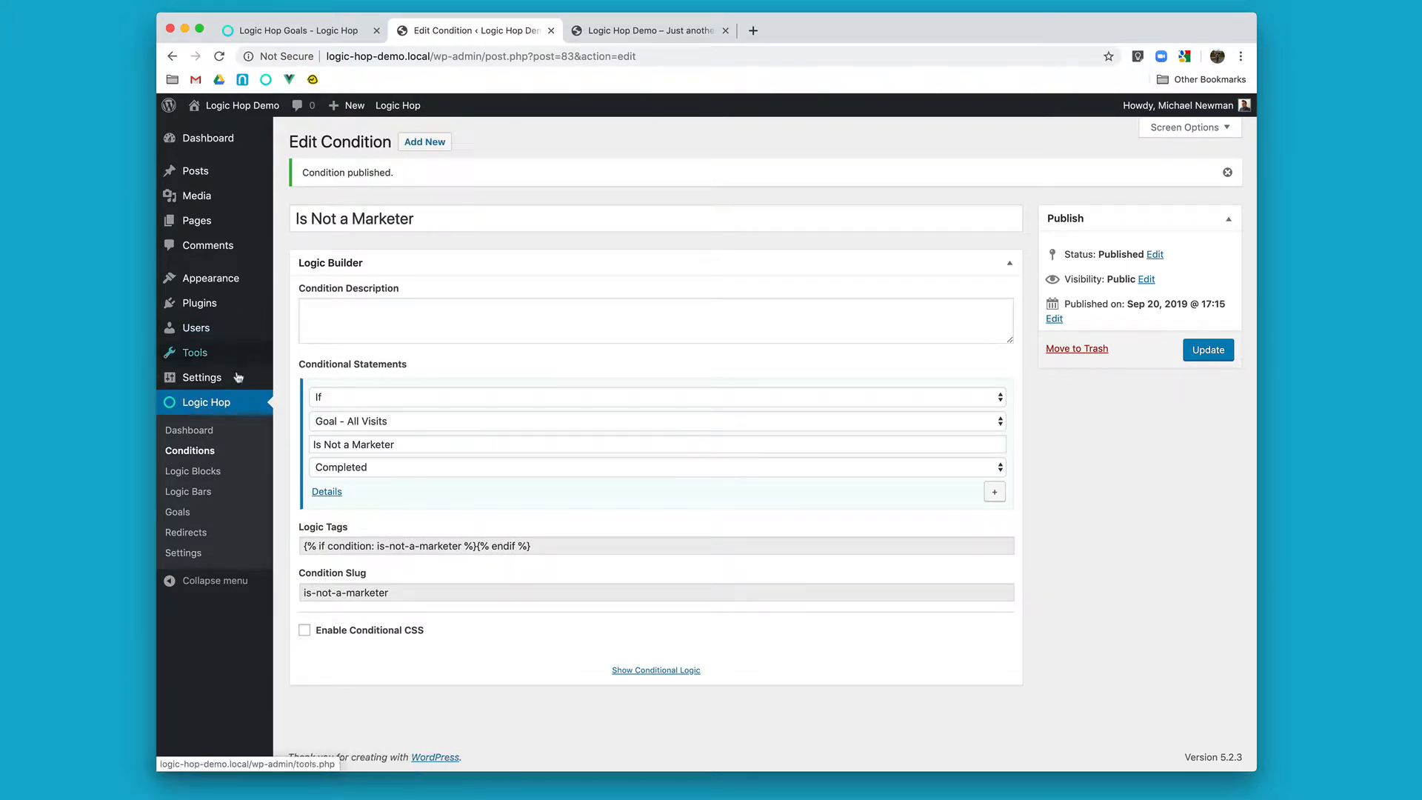
Duplicate the "Is Not a Marketer" condition and retitle the copy "Marketer Goals Completed".
click(190, 451)
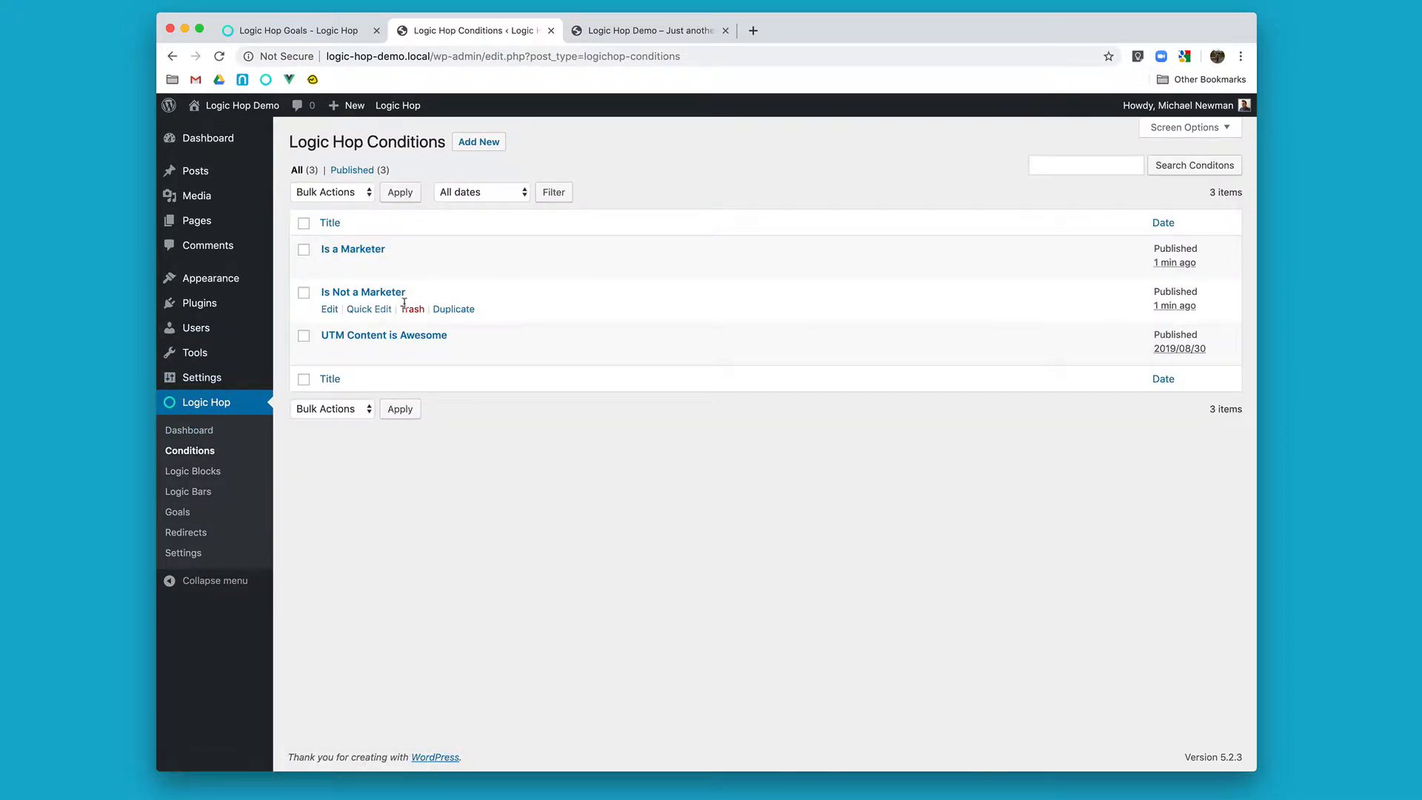
click(445, 309)
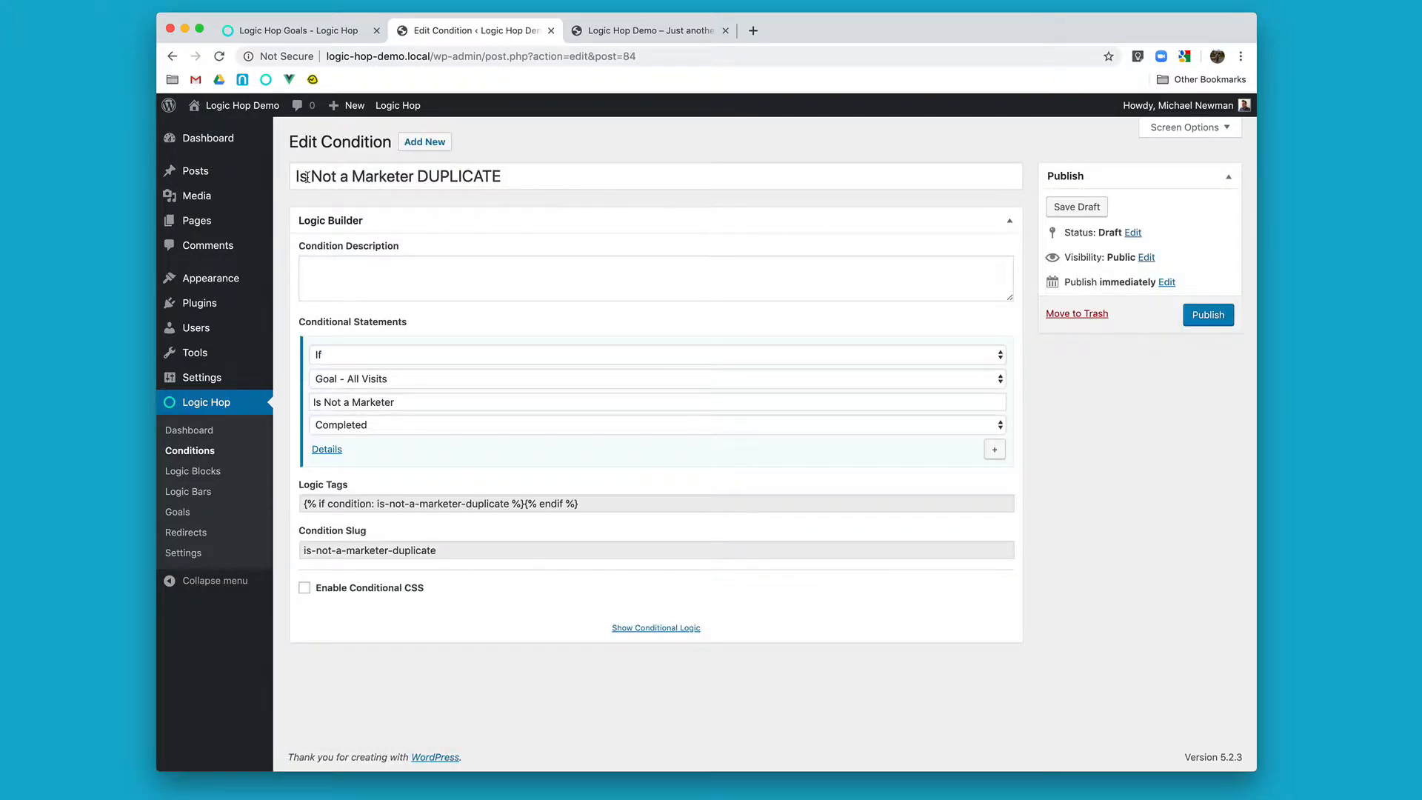
drag(296, 173, 523, 172)
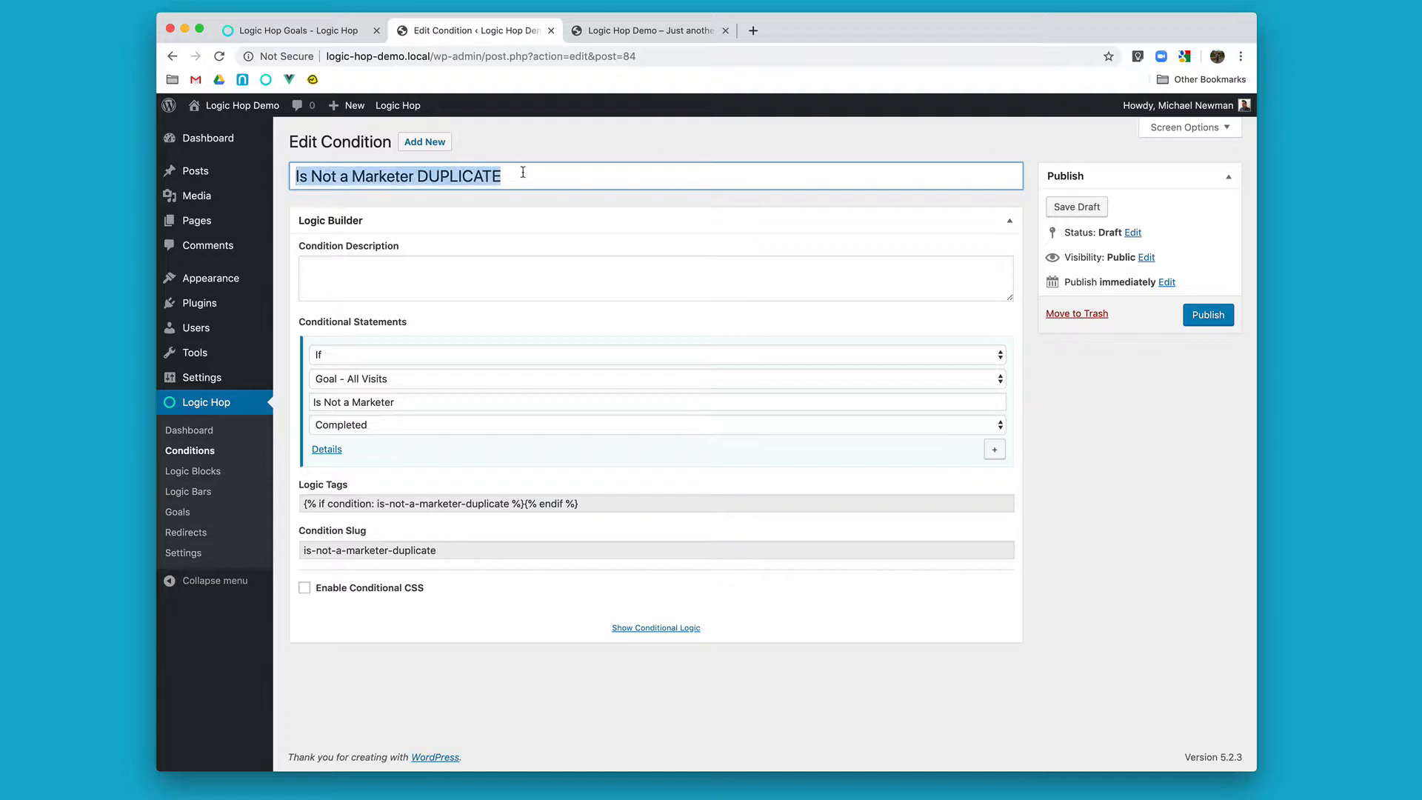
text(Marke)
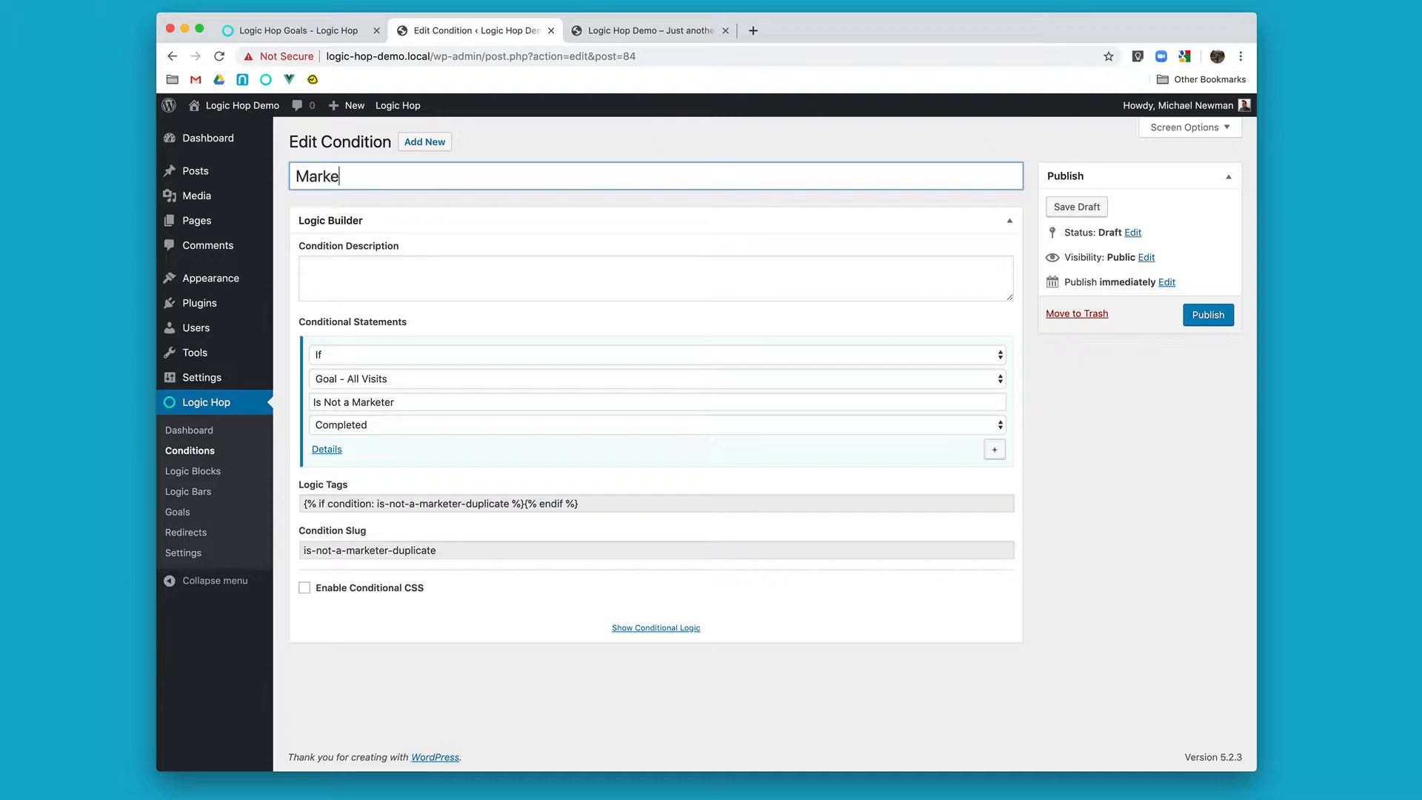
text(ter Goals Completed)
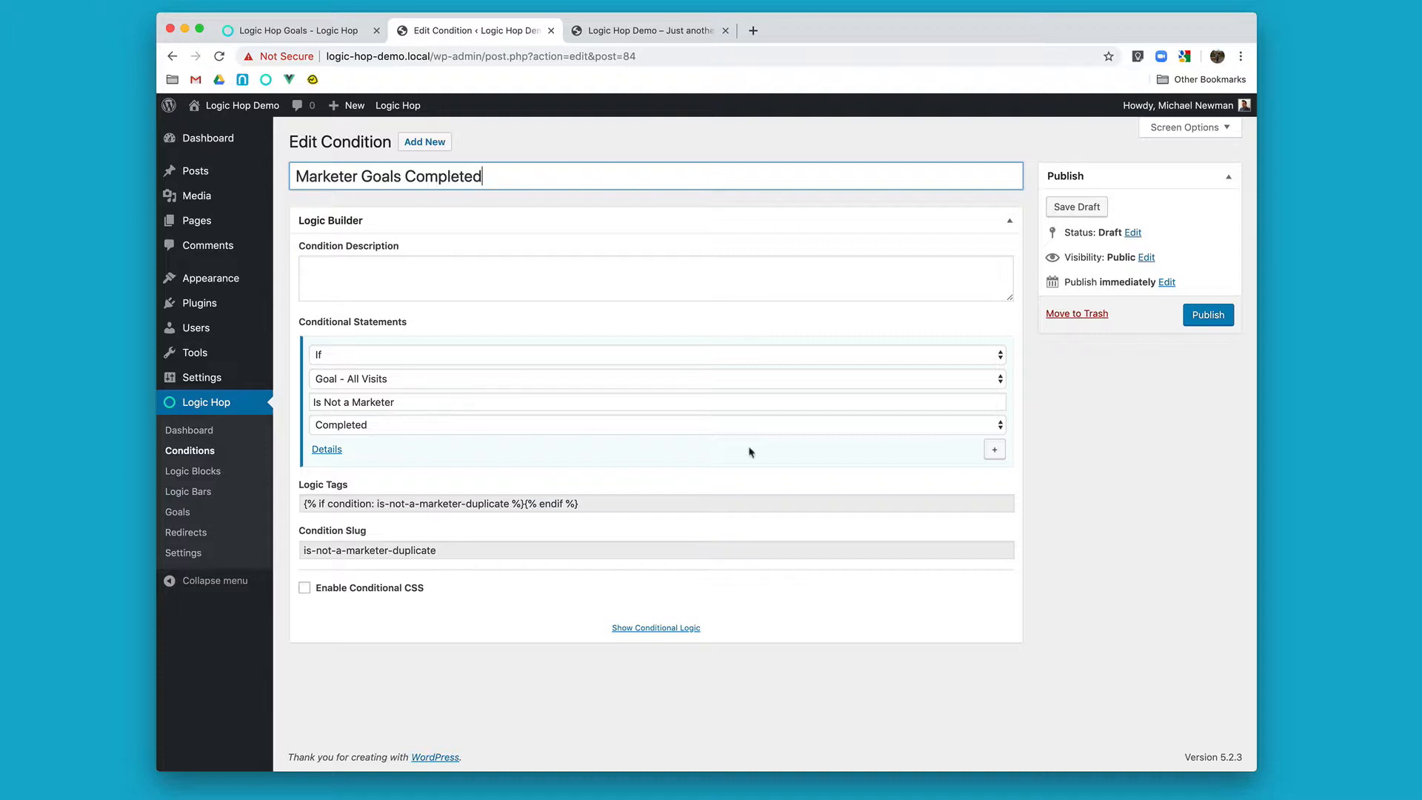
Add an Or statement of type Goal - All Visits with the goal "Is a Marketer" and publish the condition.
click(995, 449)
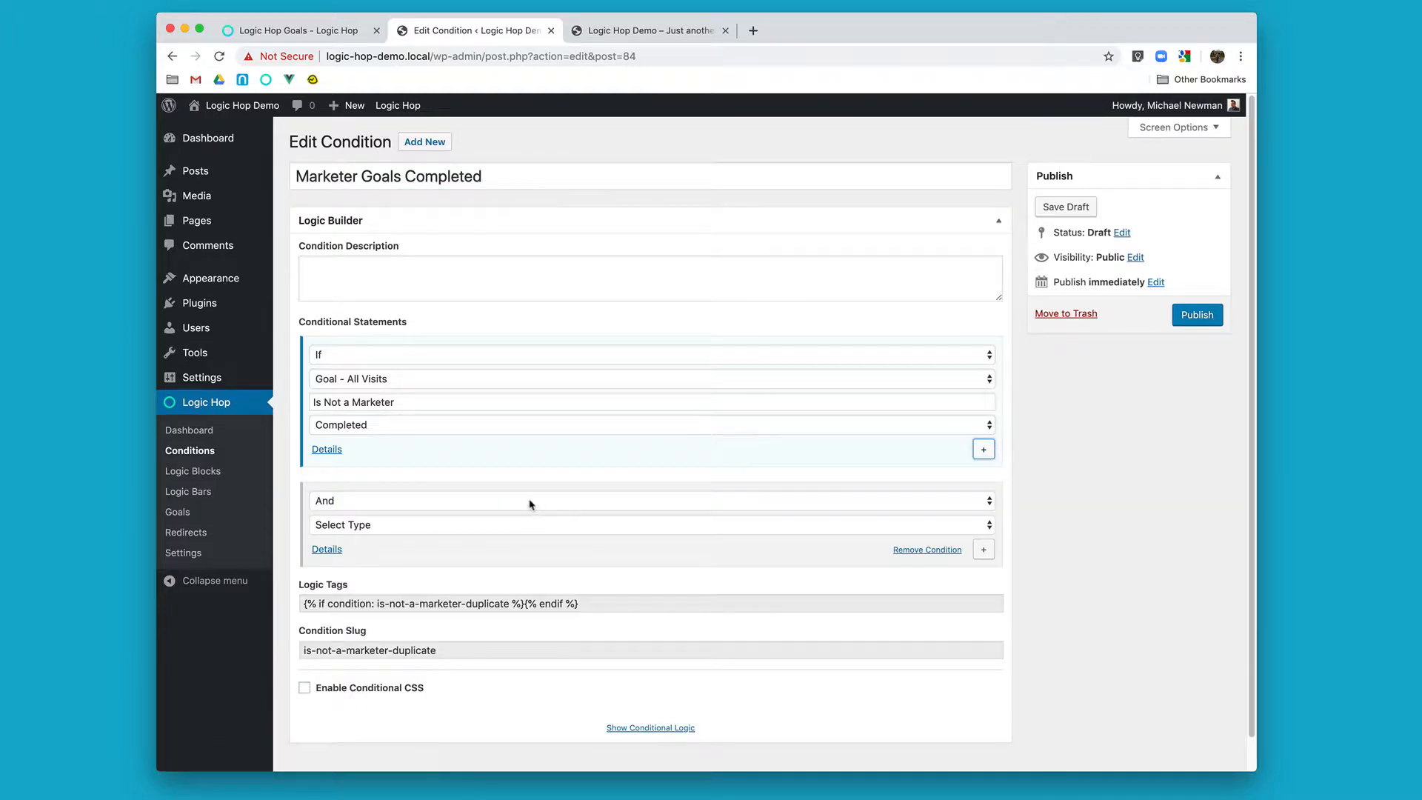
click(531, 501)
click(522, 513)
click(508, 526)
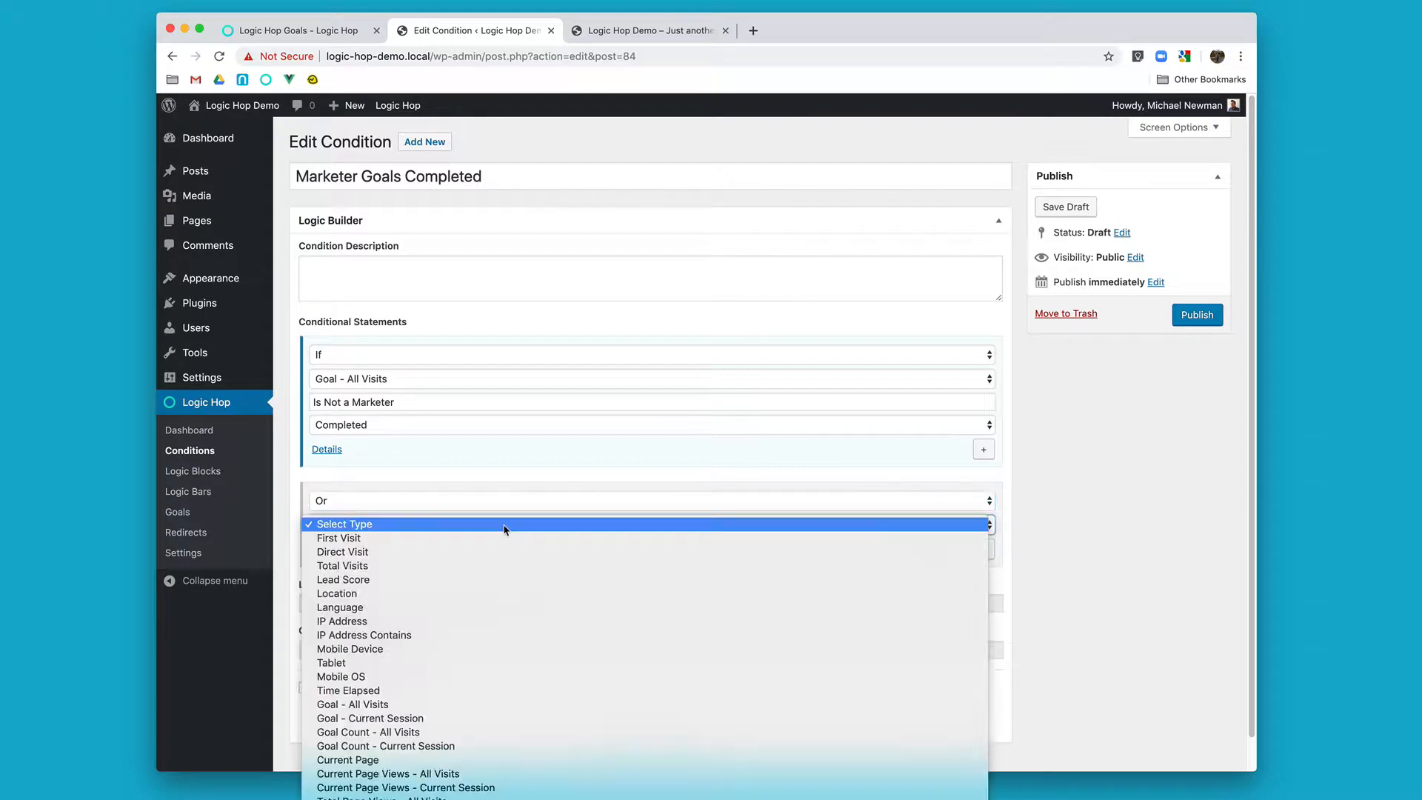
click(518, 702)
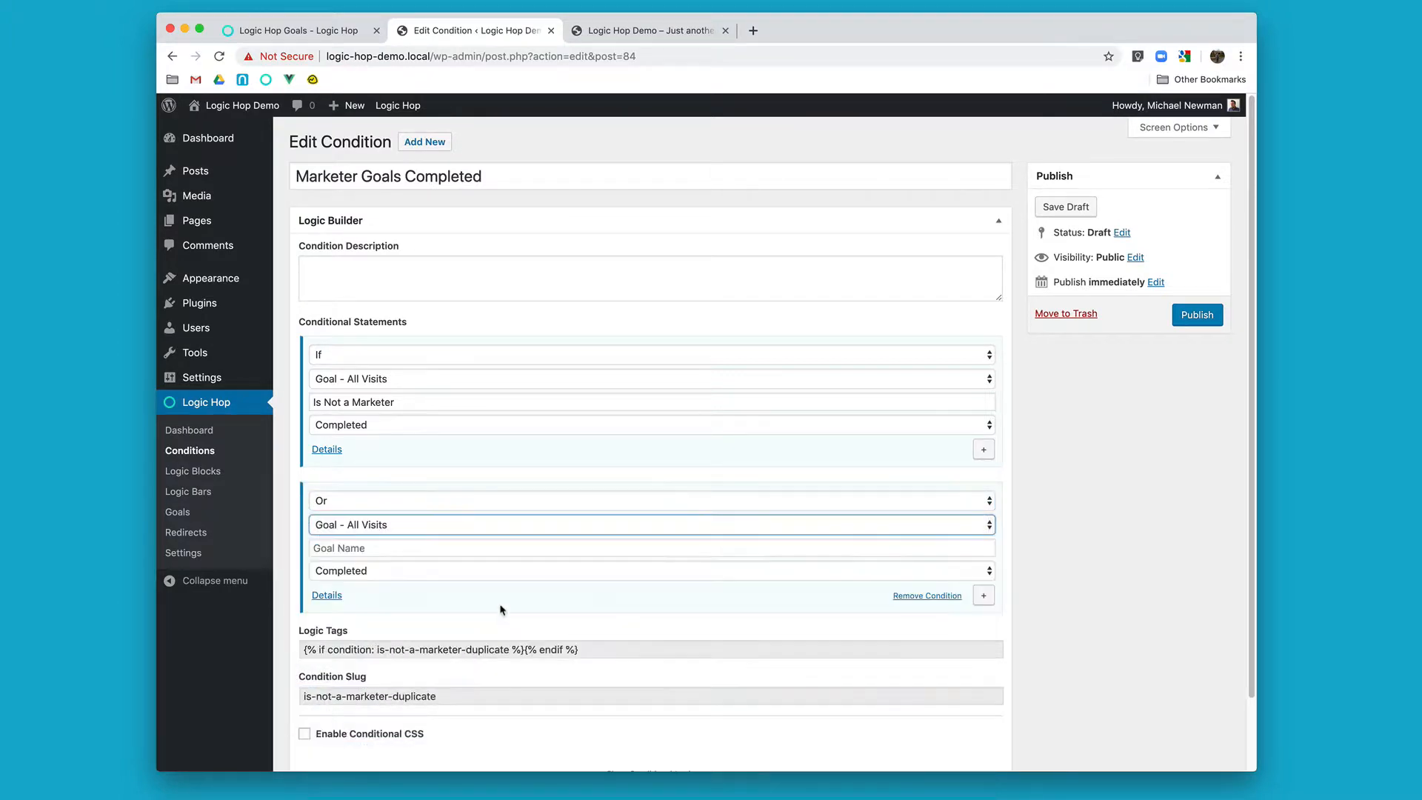
click(423, 547)
text(Is)
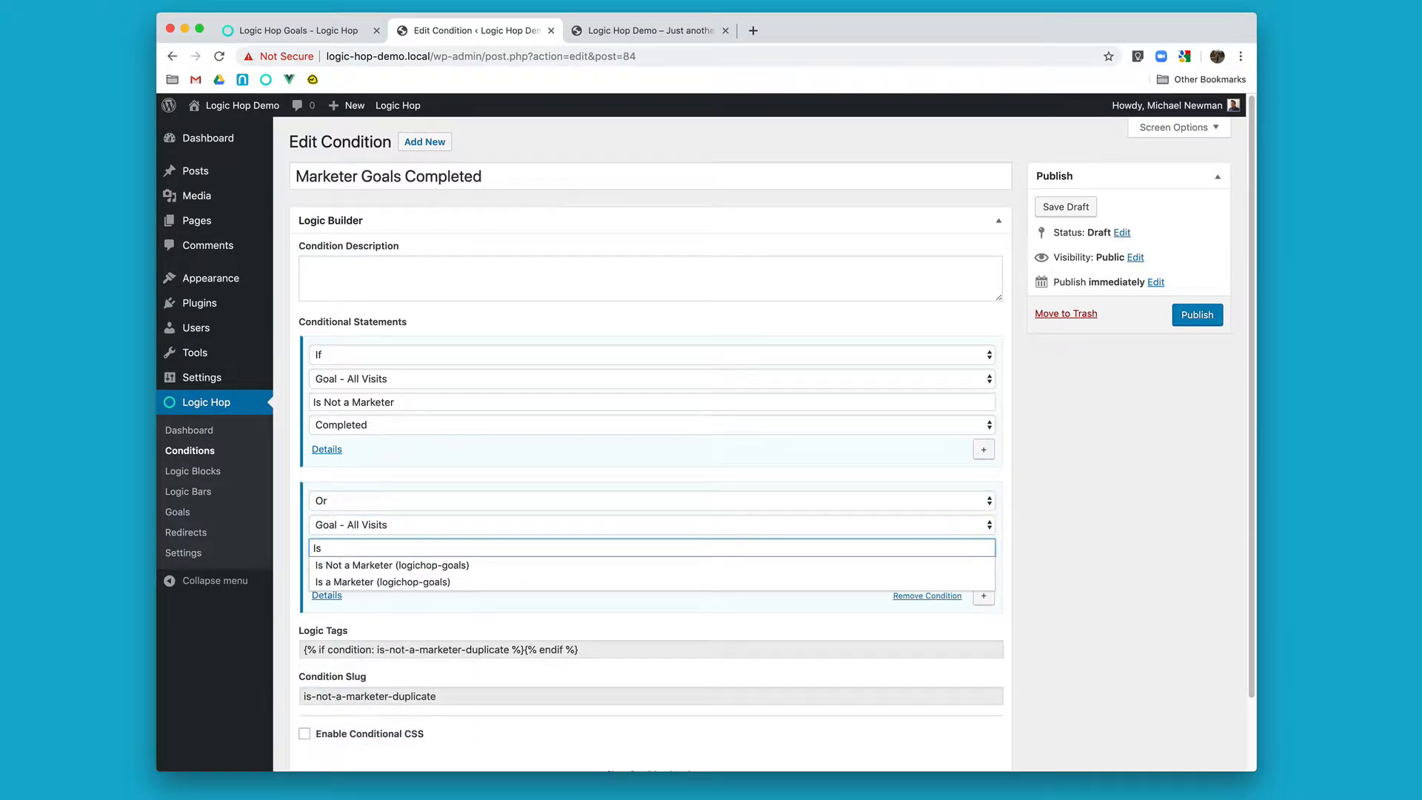
click(435, 580)
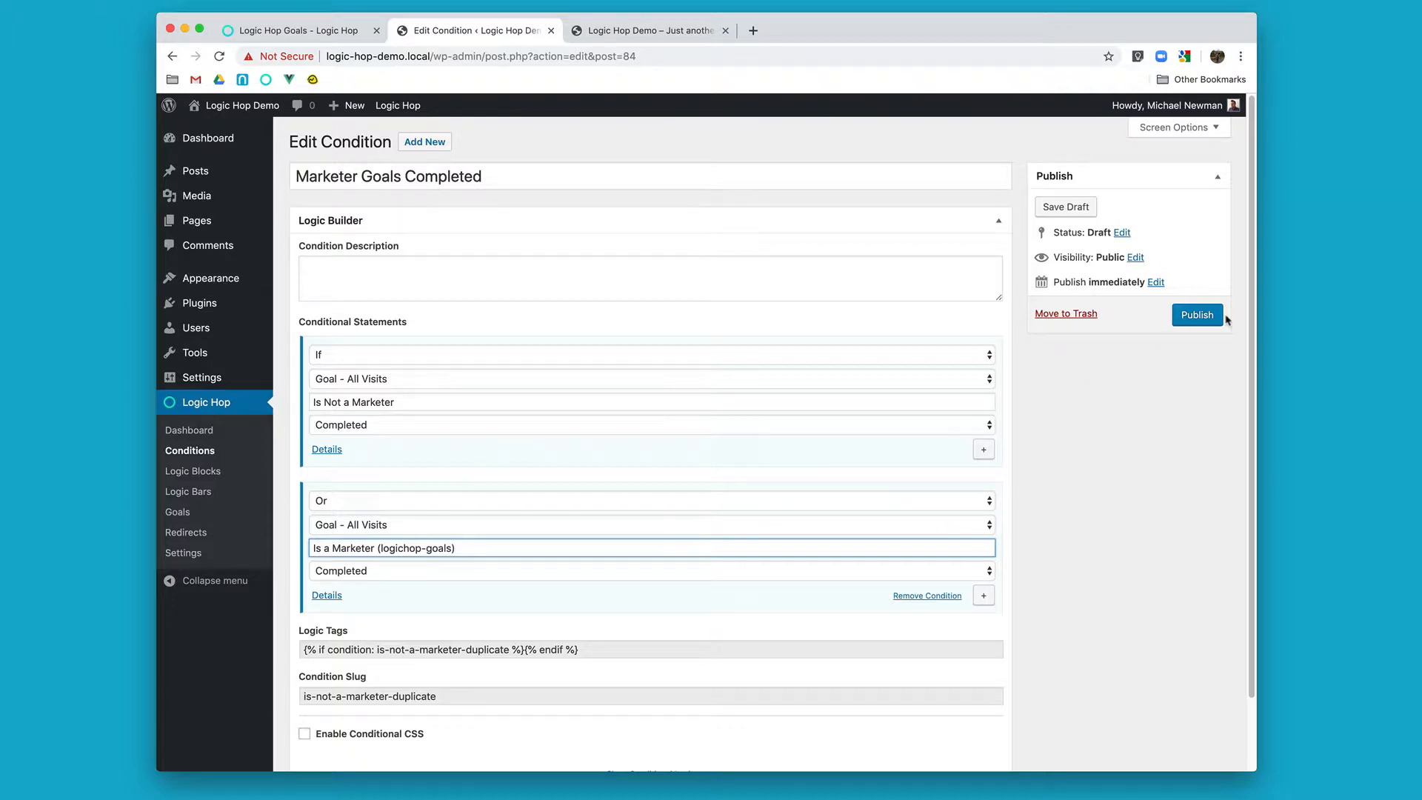
click(1198, 317)
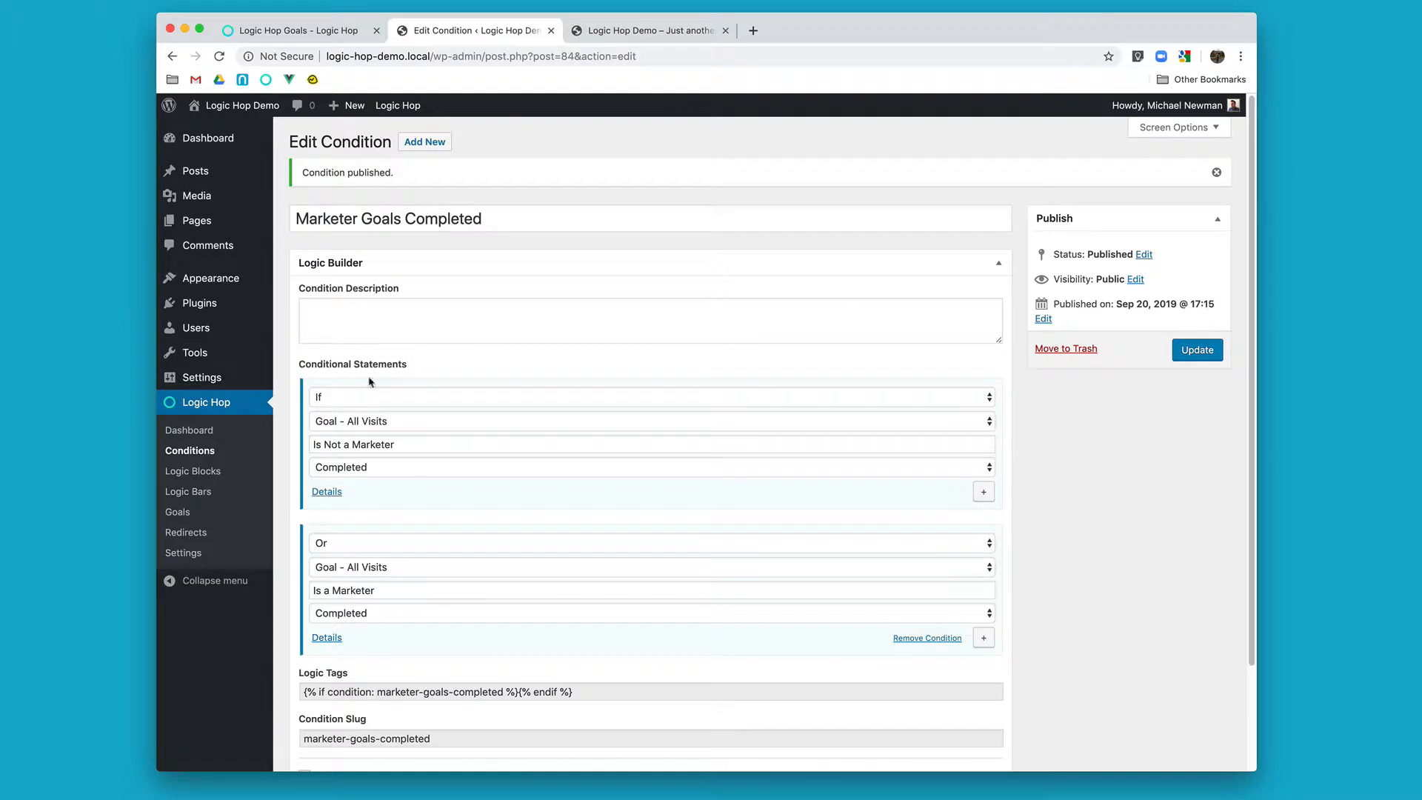
Create a new logic bar and title it "Are You A Marketer".
click(200, 457)
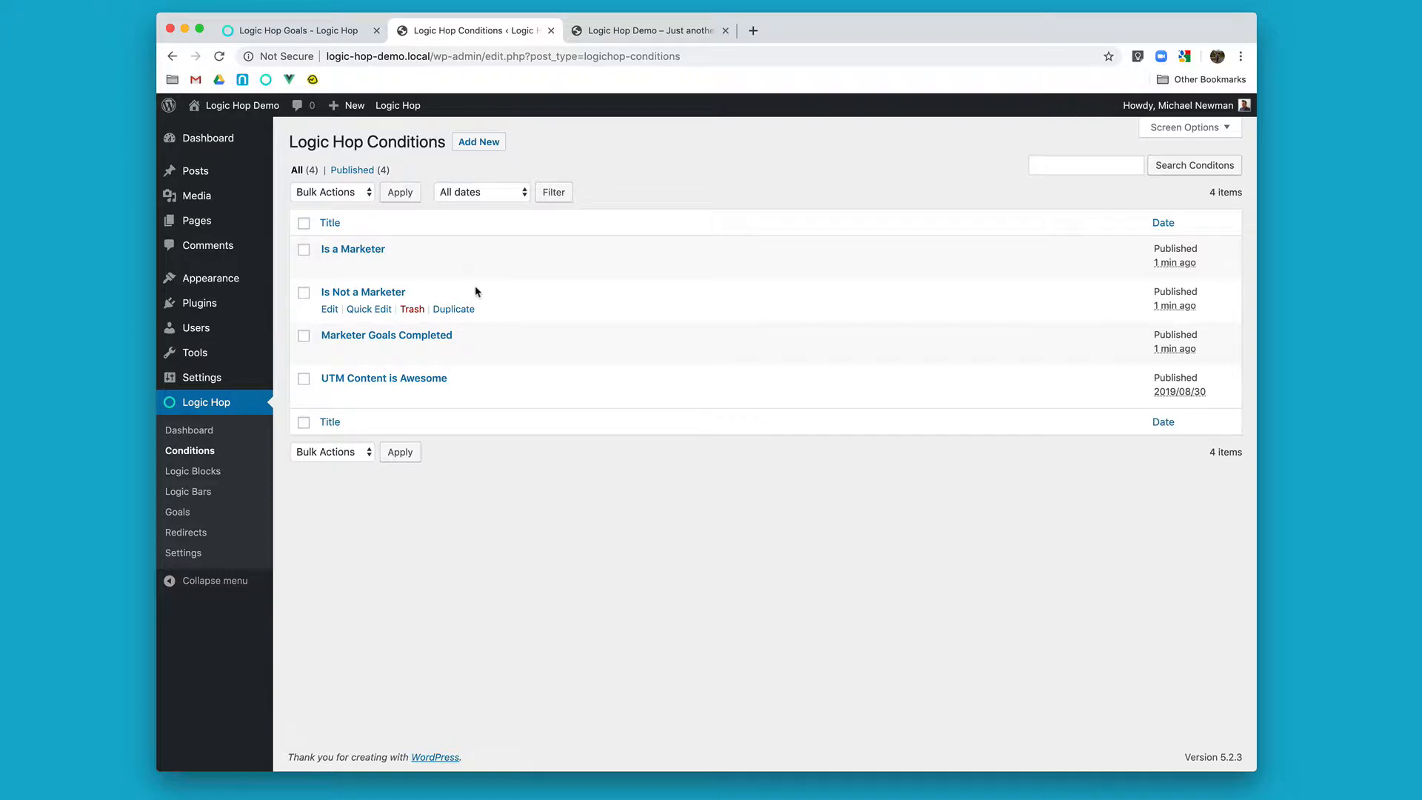
click(206, 495)
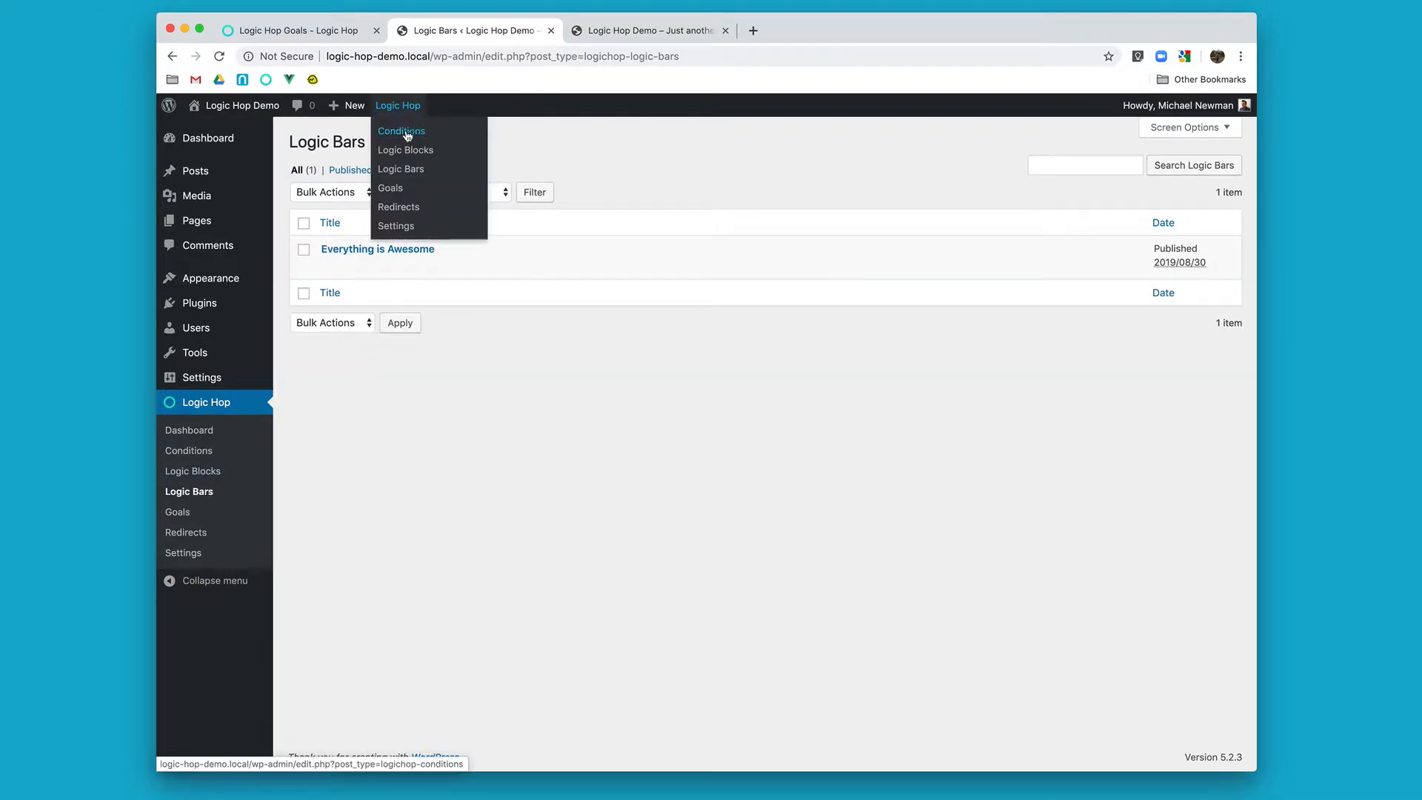
click(398, 141)
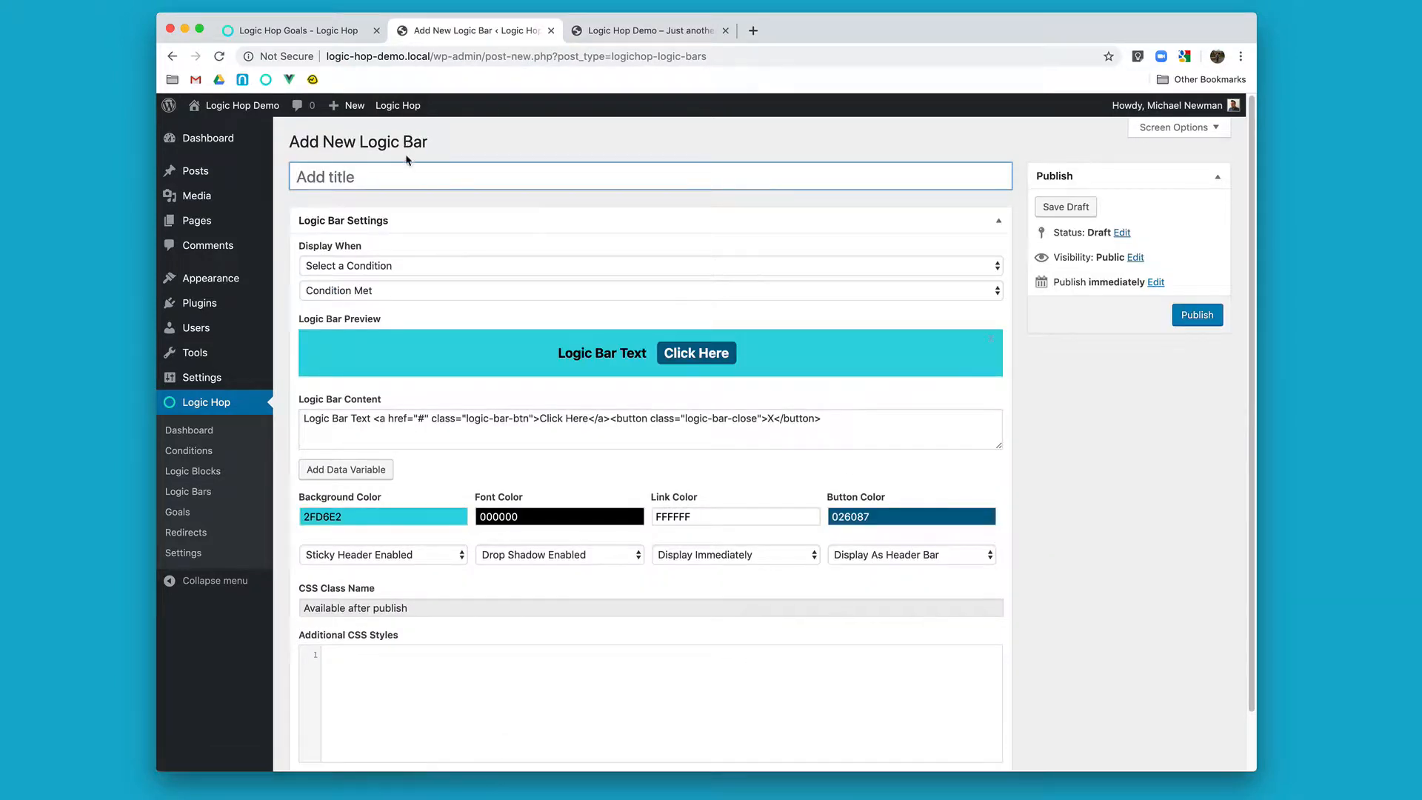
text(Are You A Marketer)
Set the logic bar to display when "Marketer Goals Completed" is Condition Not Met.
click(407, 269)
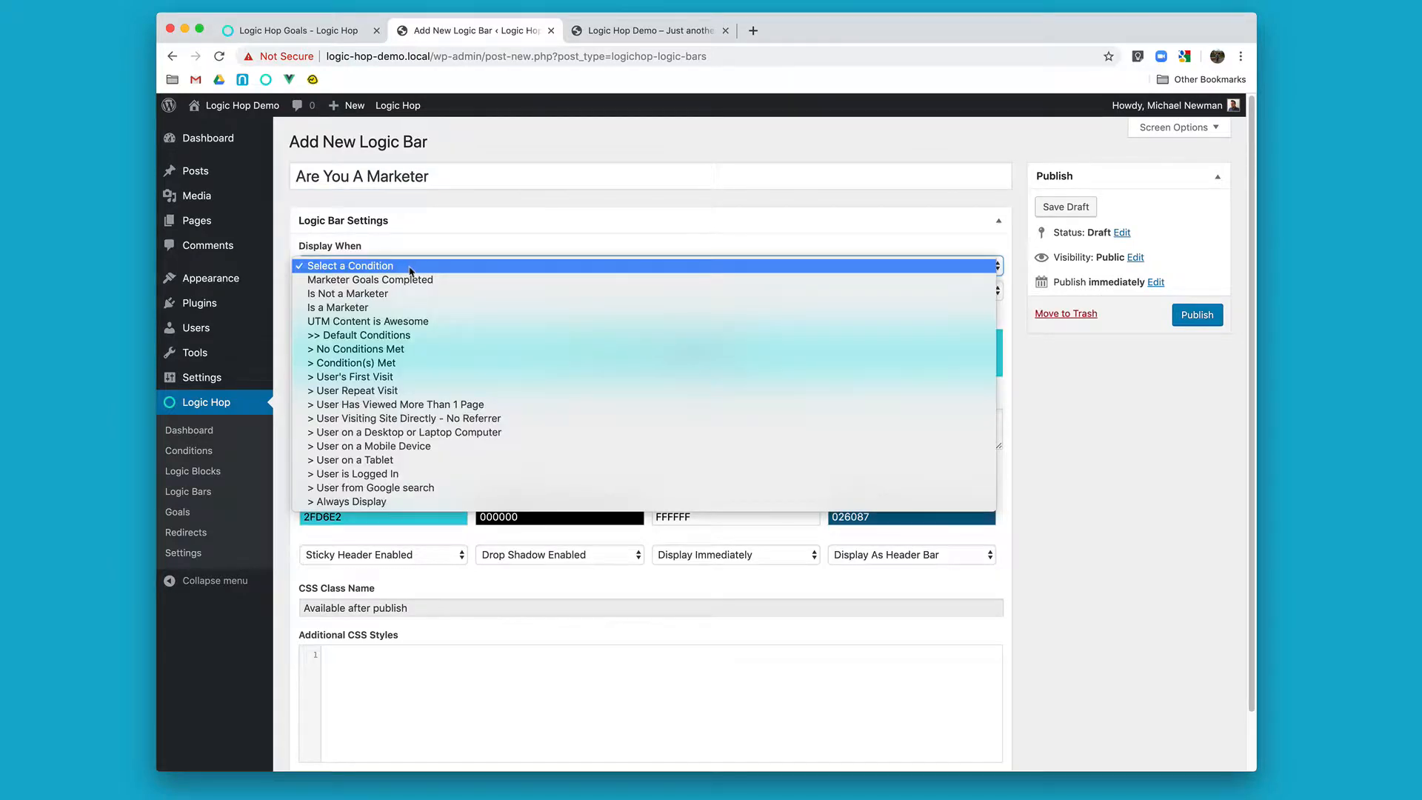
click(438, 280)
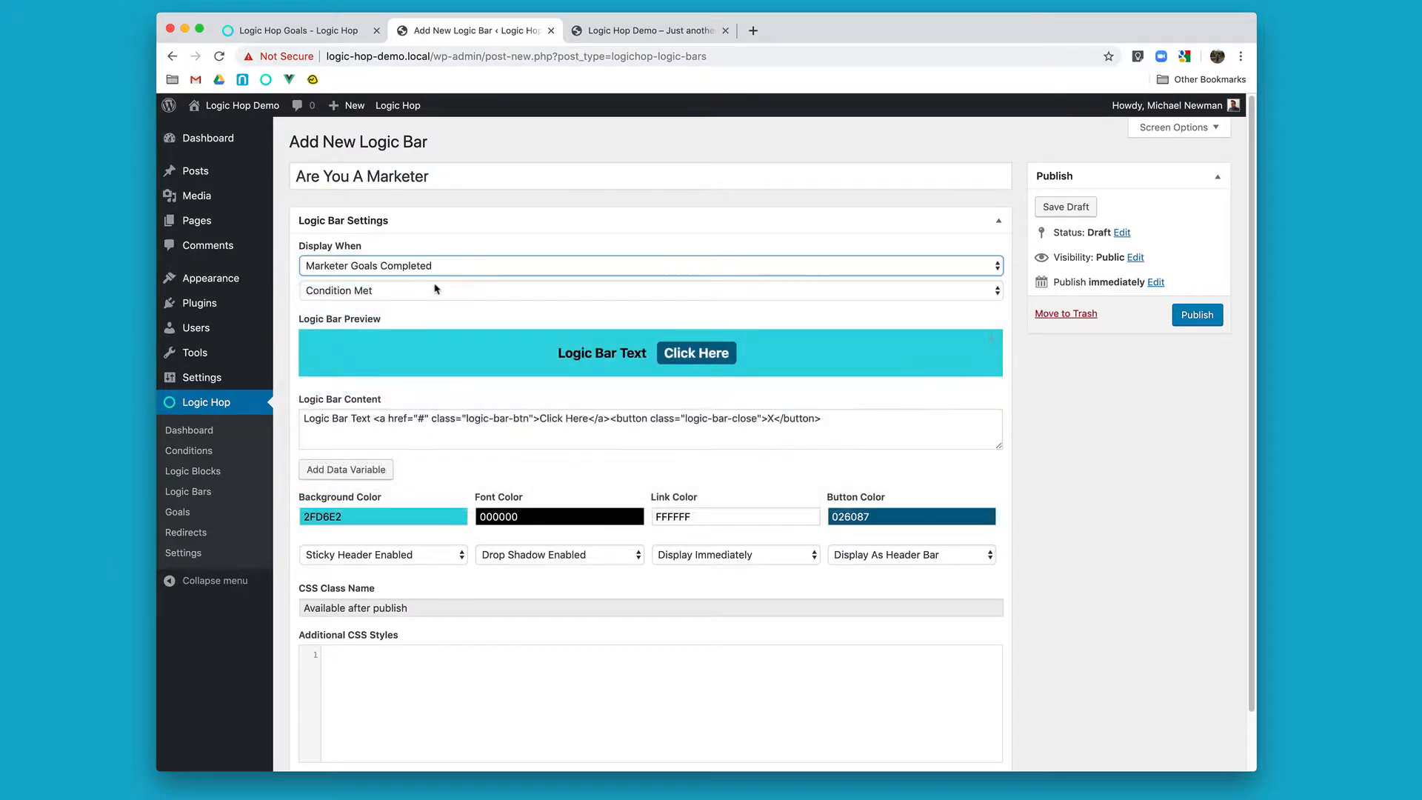
click(435, 292)
click(433, 304)
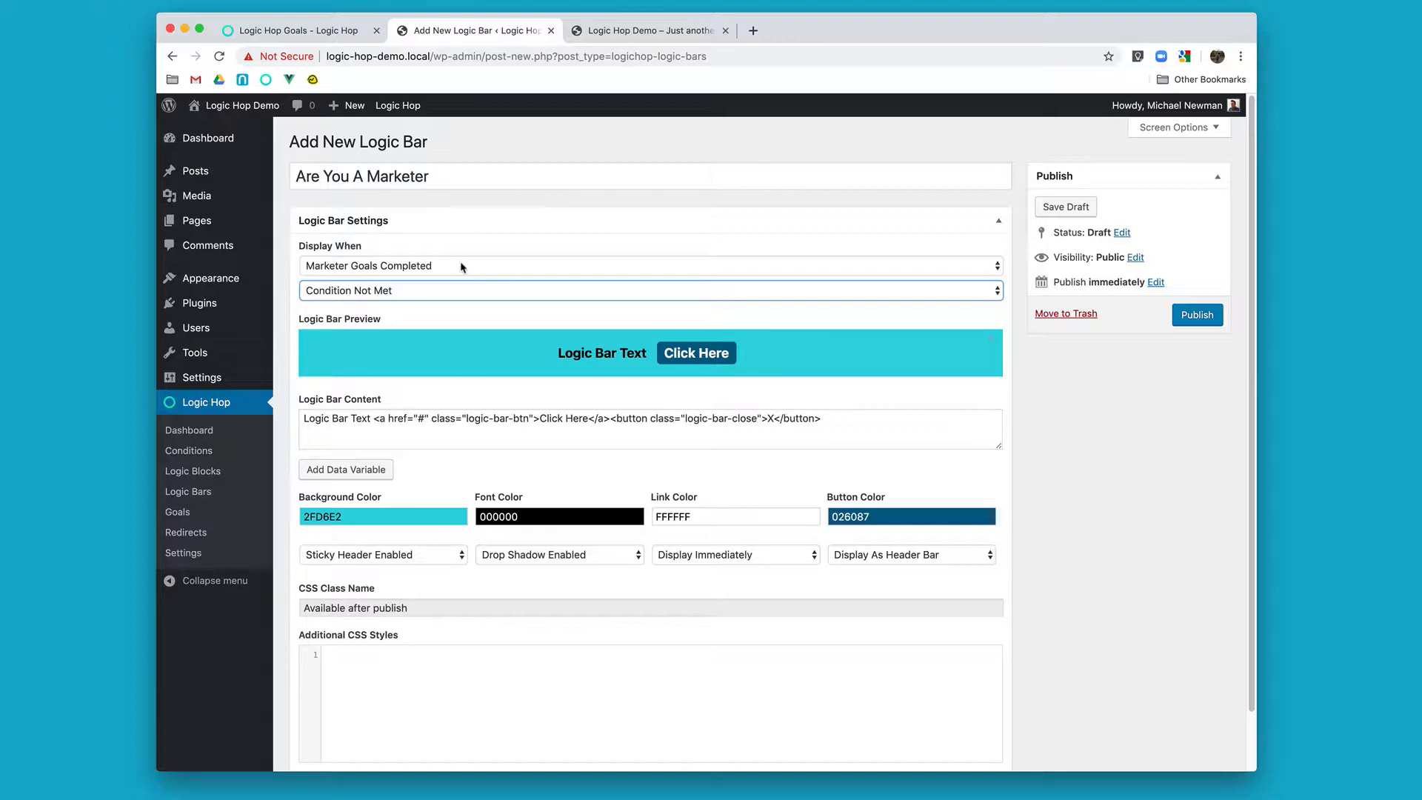
Replace the placeholder "Logic Bar Text" in the logic bar content with "Are you a marketer?".
drag(370, 419, 303, 423)
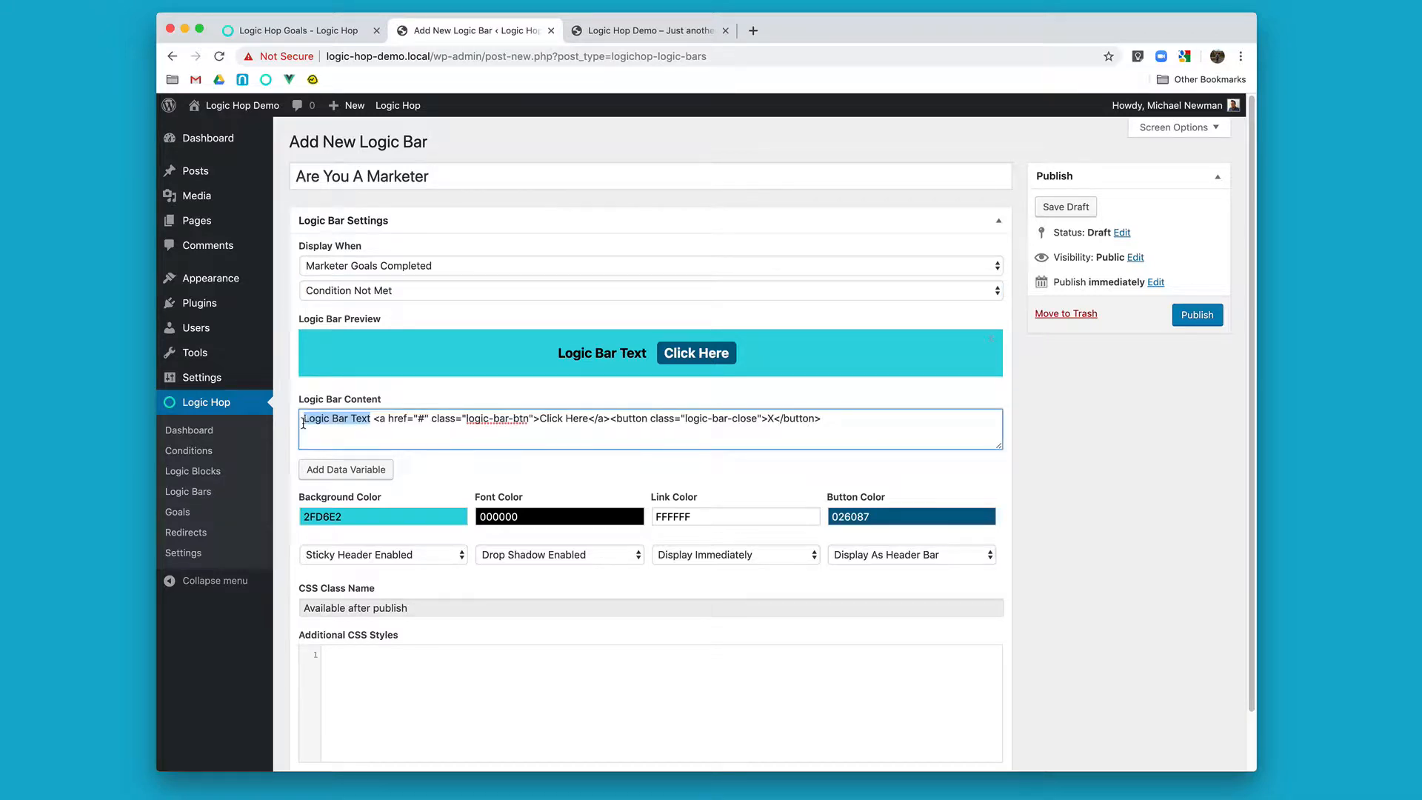
text(Are you a )
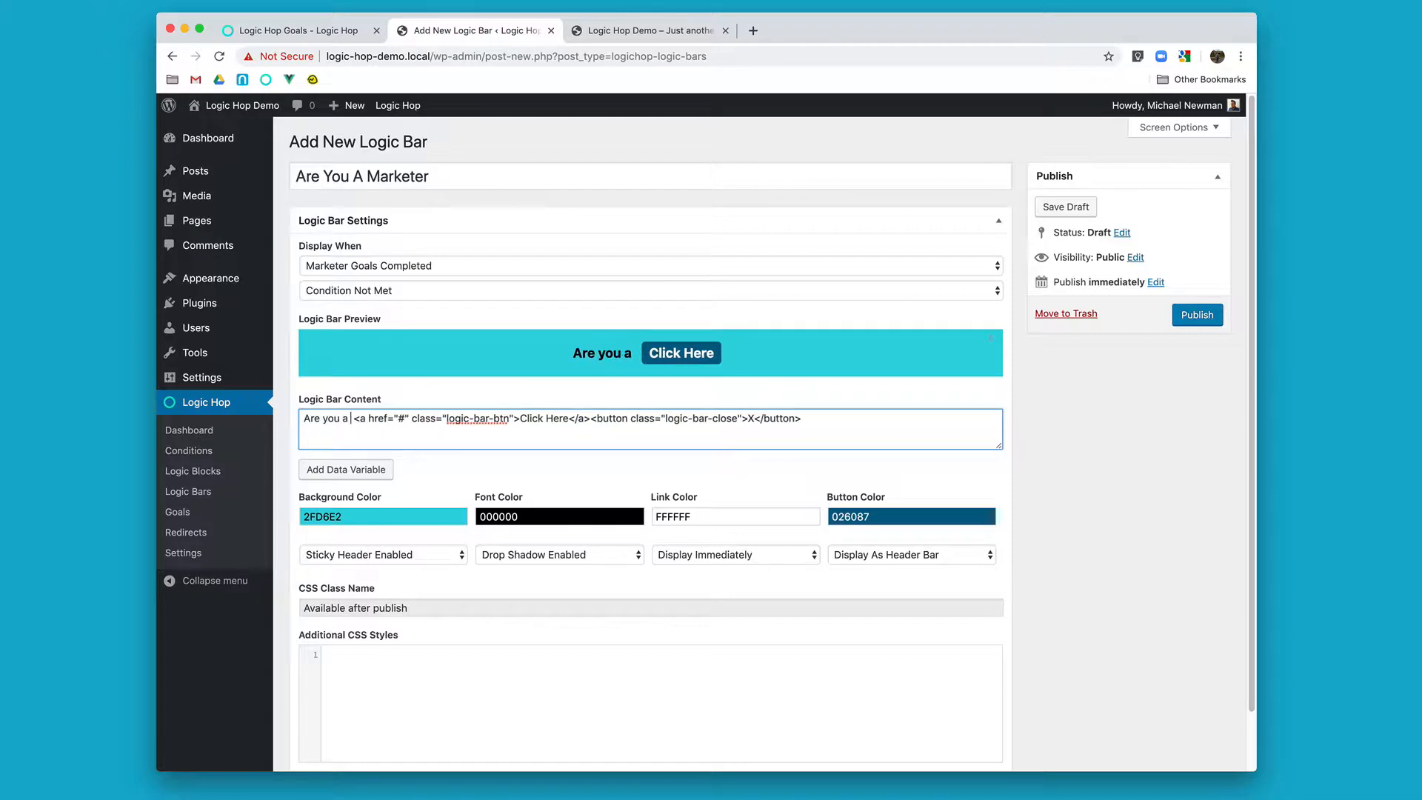
text(marketer?)
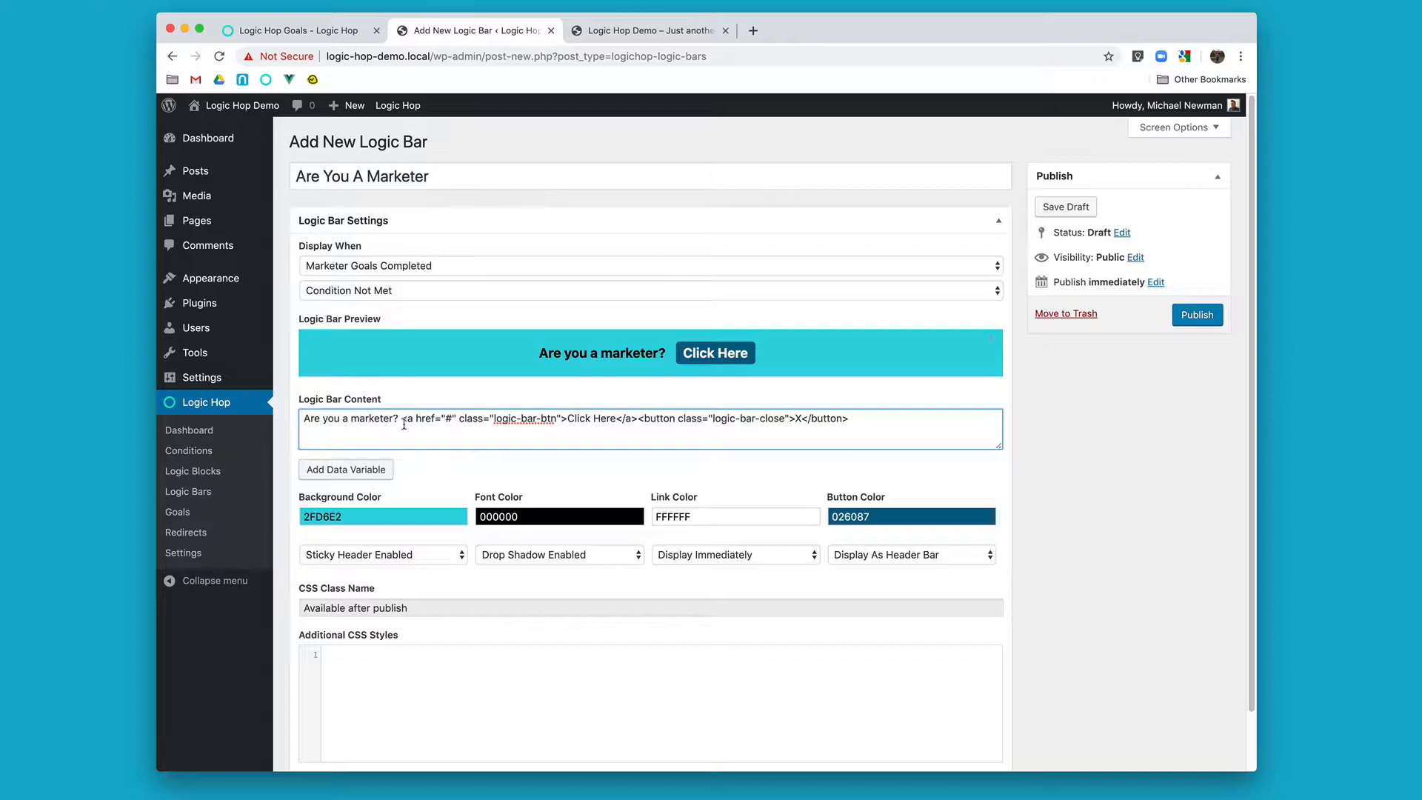
Change the "Click Here" link text in the logic bar content to "No".
drag(404, 423, 635, 424)
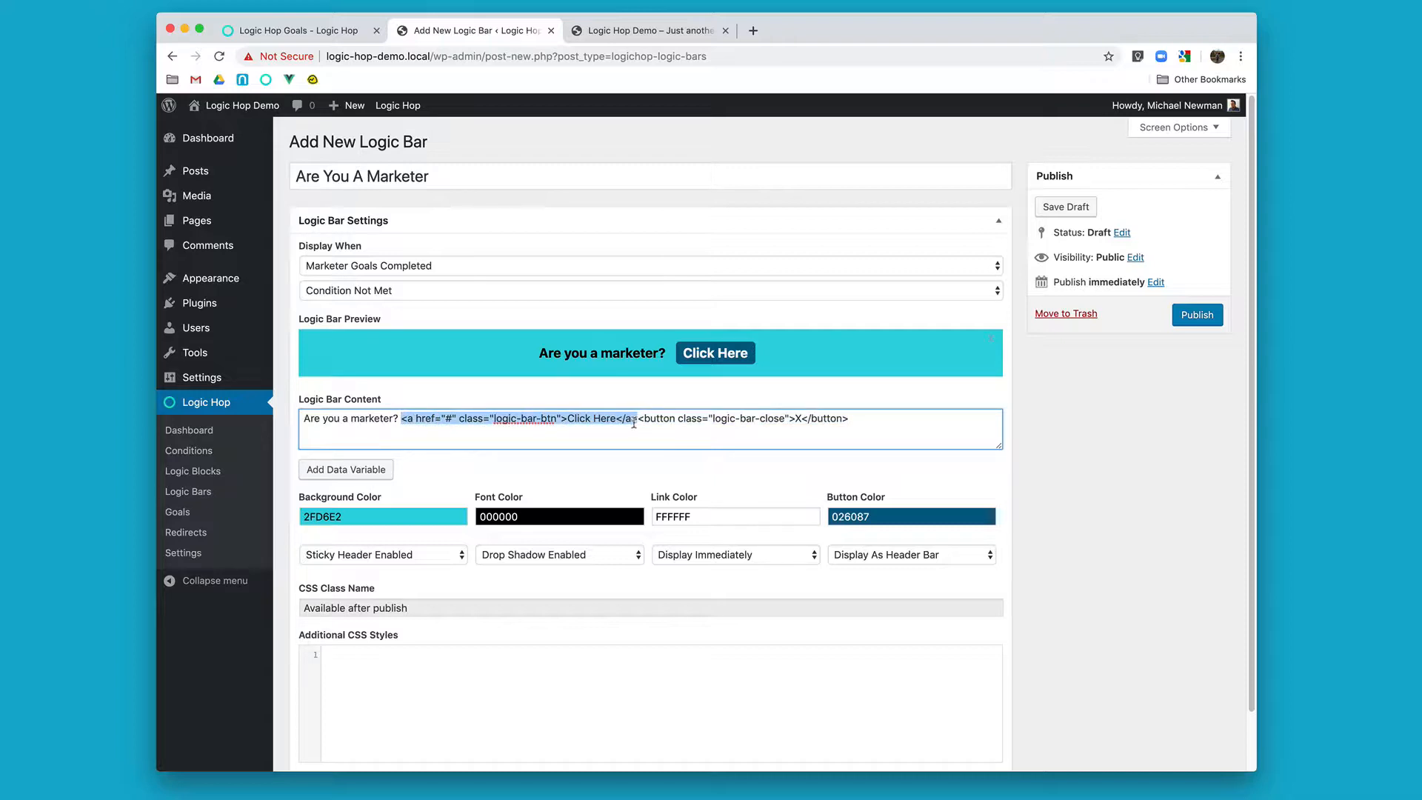
click(572, 419)
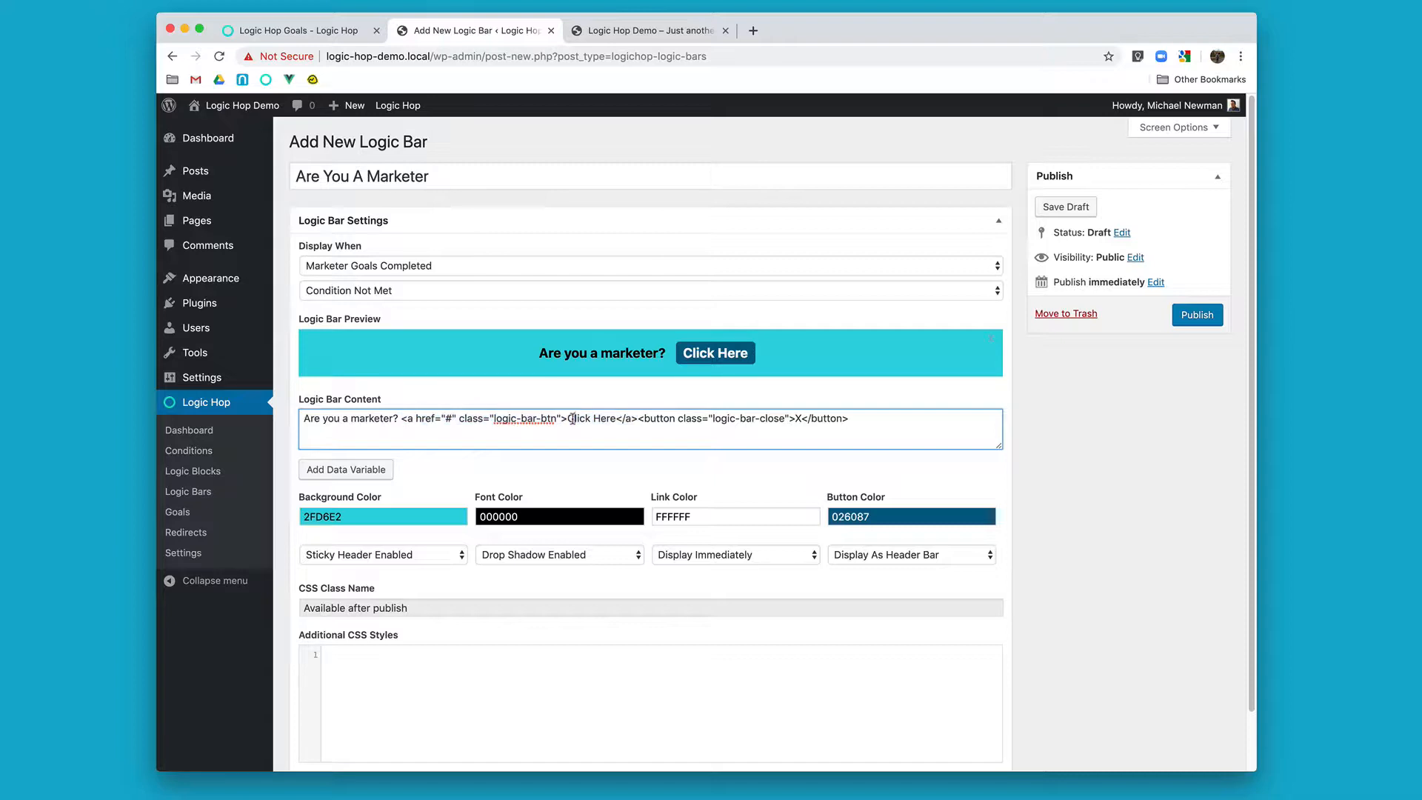
drag(615, 420, 566, 421)
text(No)
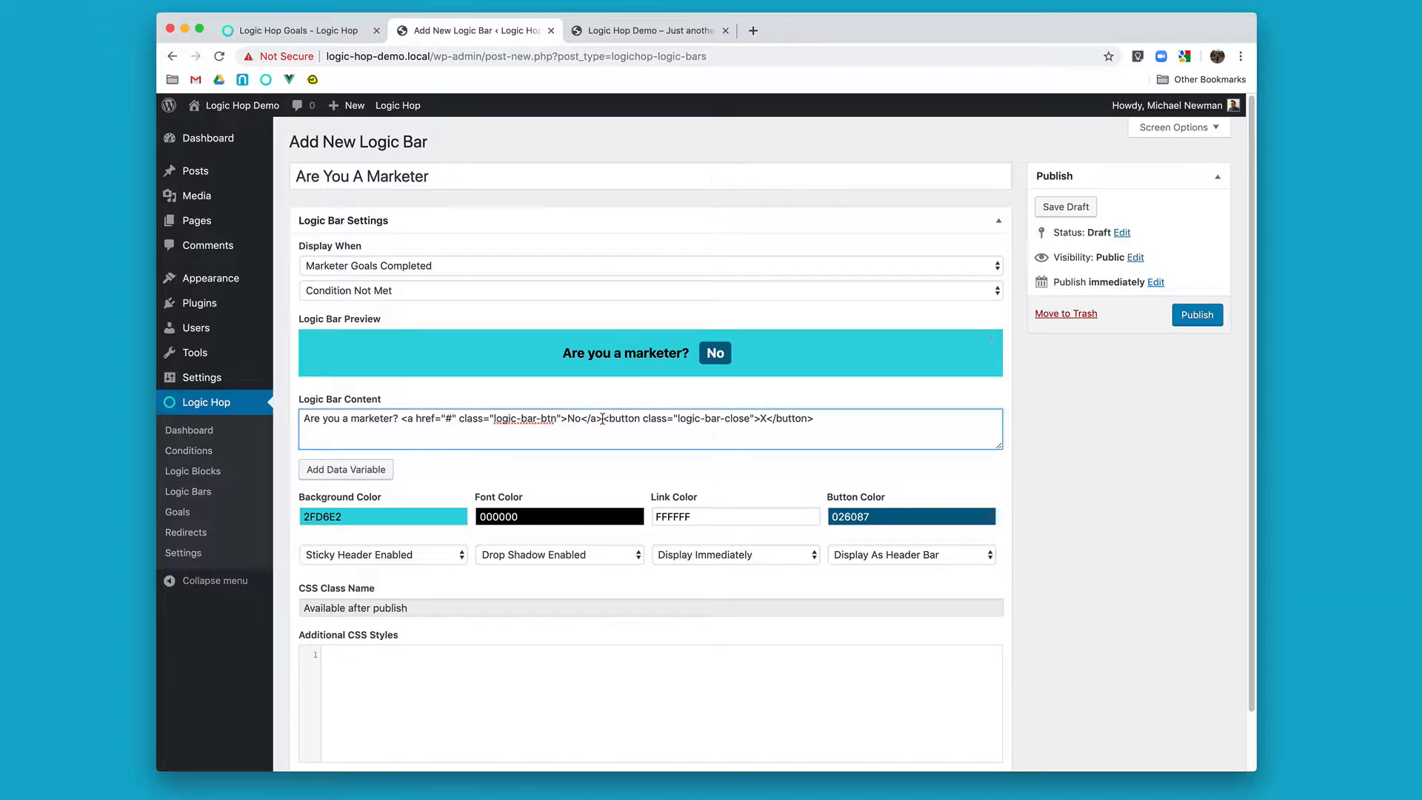
Duplicate the No link's markup directly after the original and change the copy's text to "Yes".
drag(603, 419, 400, 418)
key(ctrl+c)
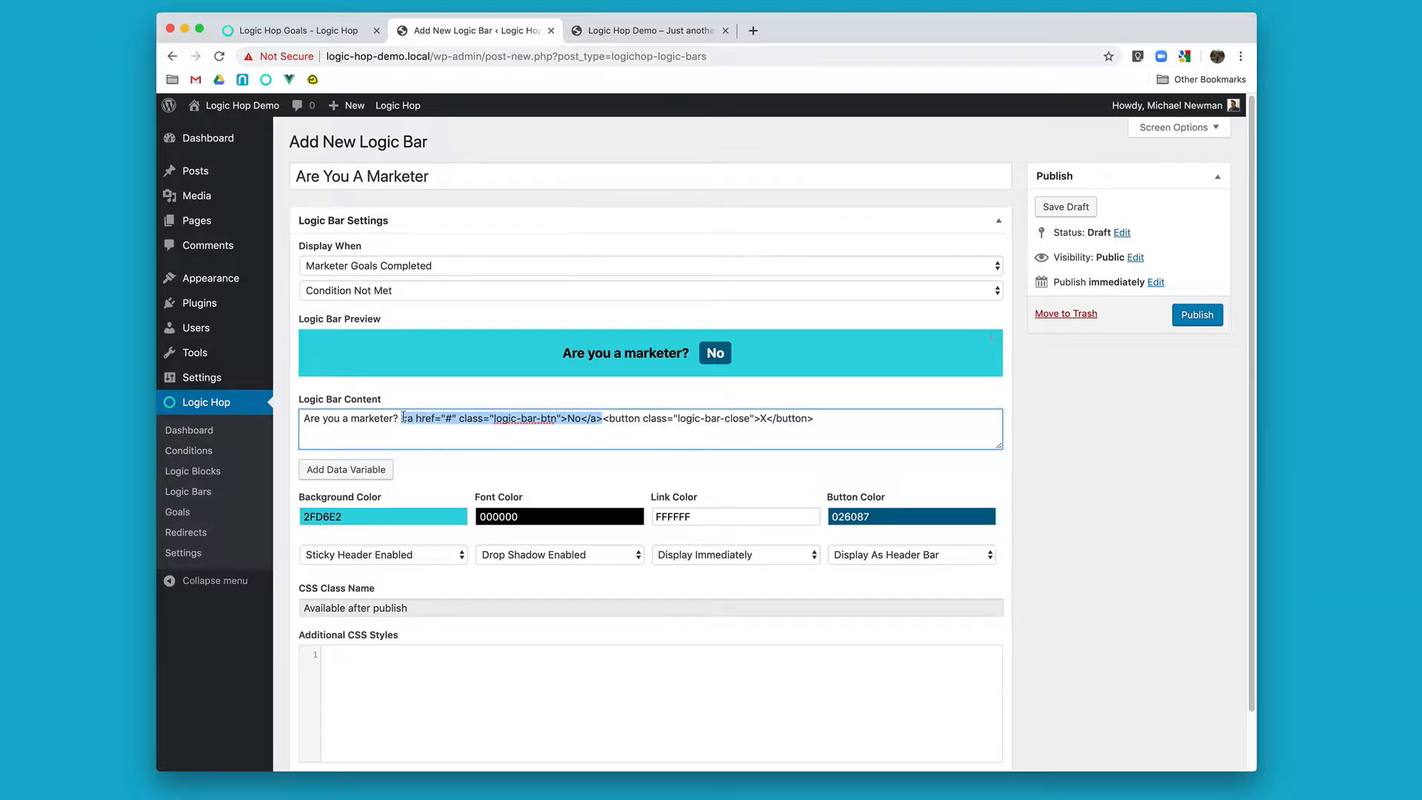
click(602, 421)
key(ctrl+v)
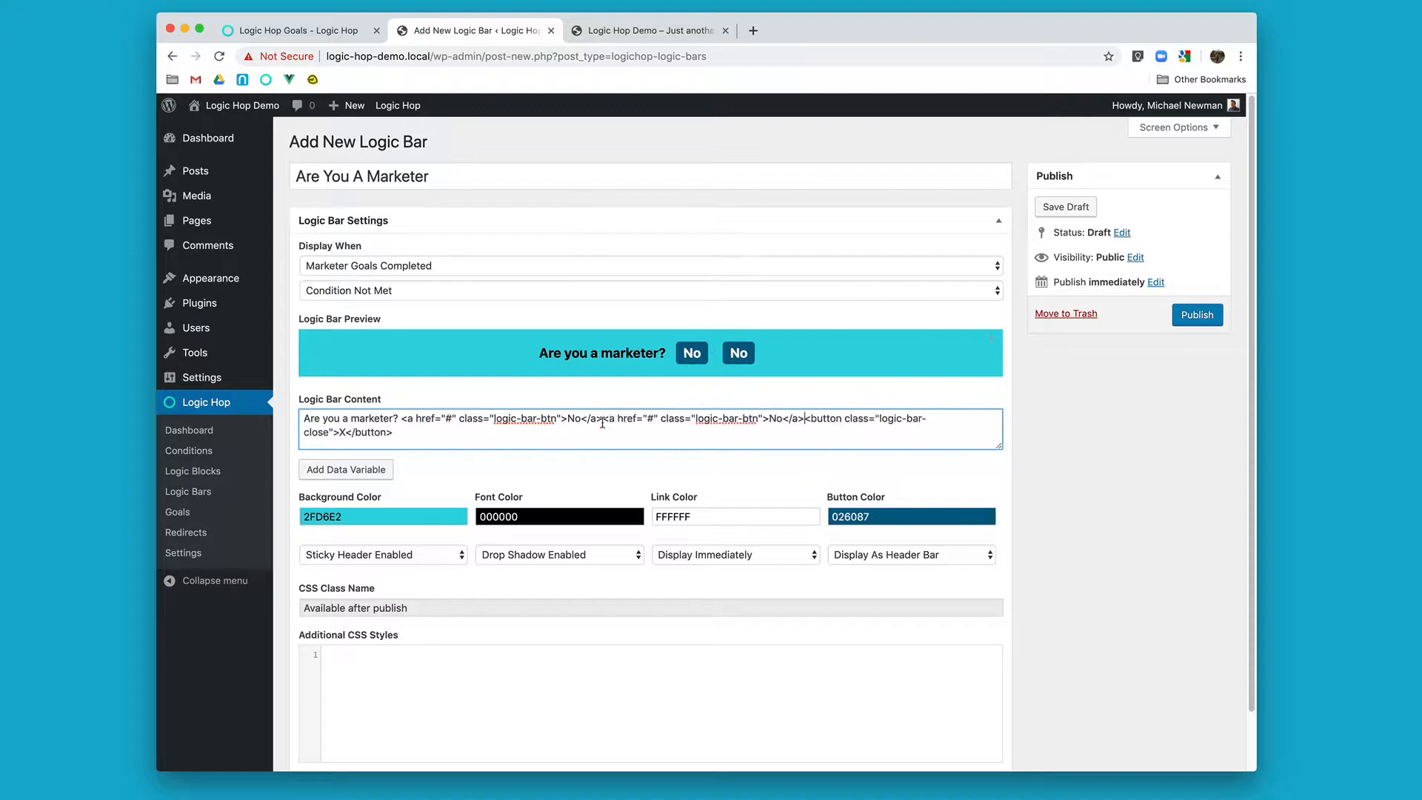
double_click(776, 420)
text(Yes)
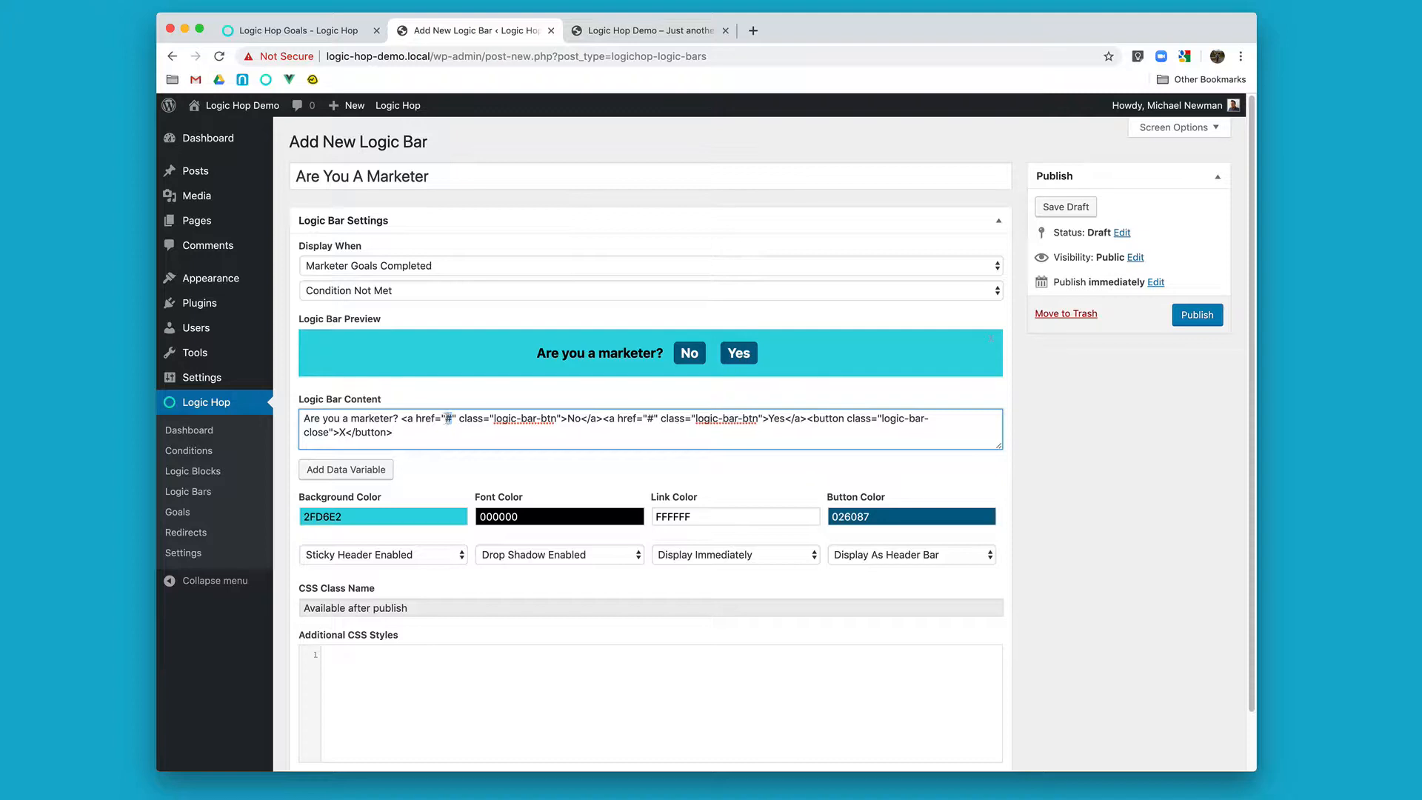
Set the No link's href to "/" and the Yes link's href to "/Marketing", and publish the logic bar.
text(/)
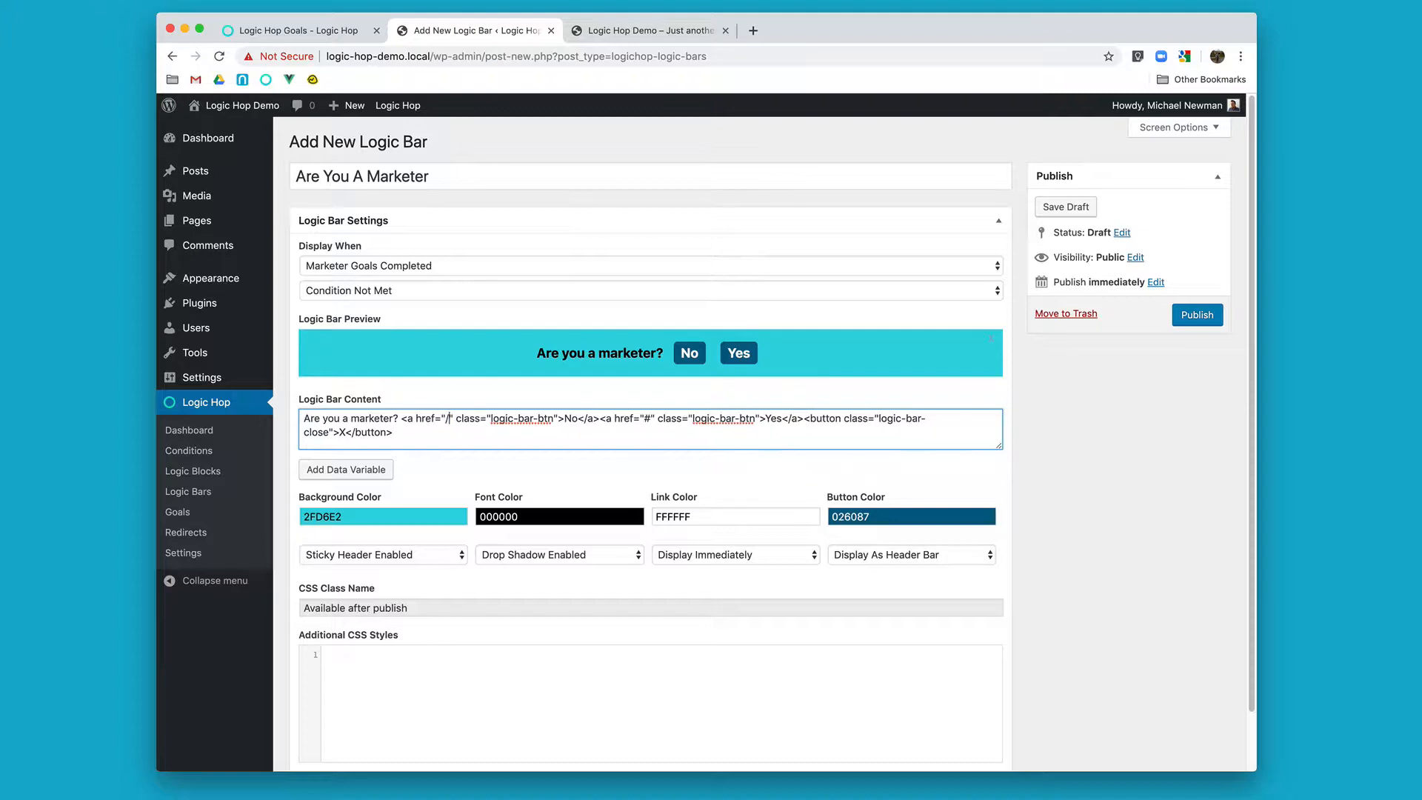
double_click(646, 418)
text(/Market)
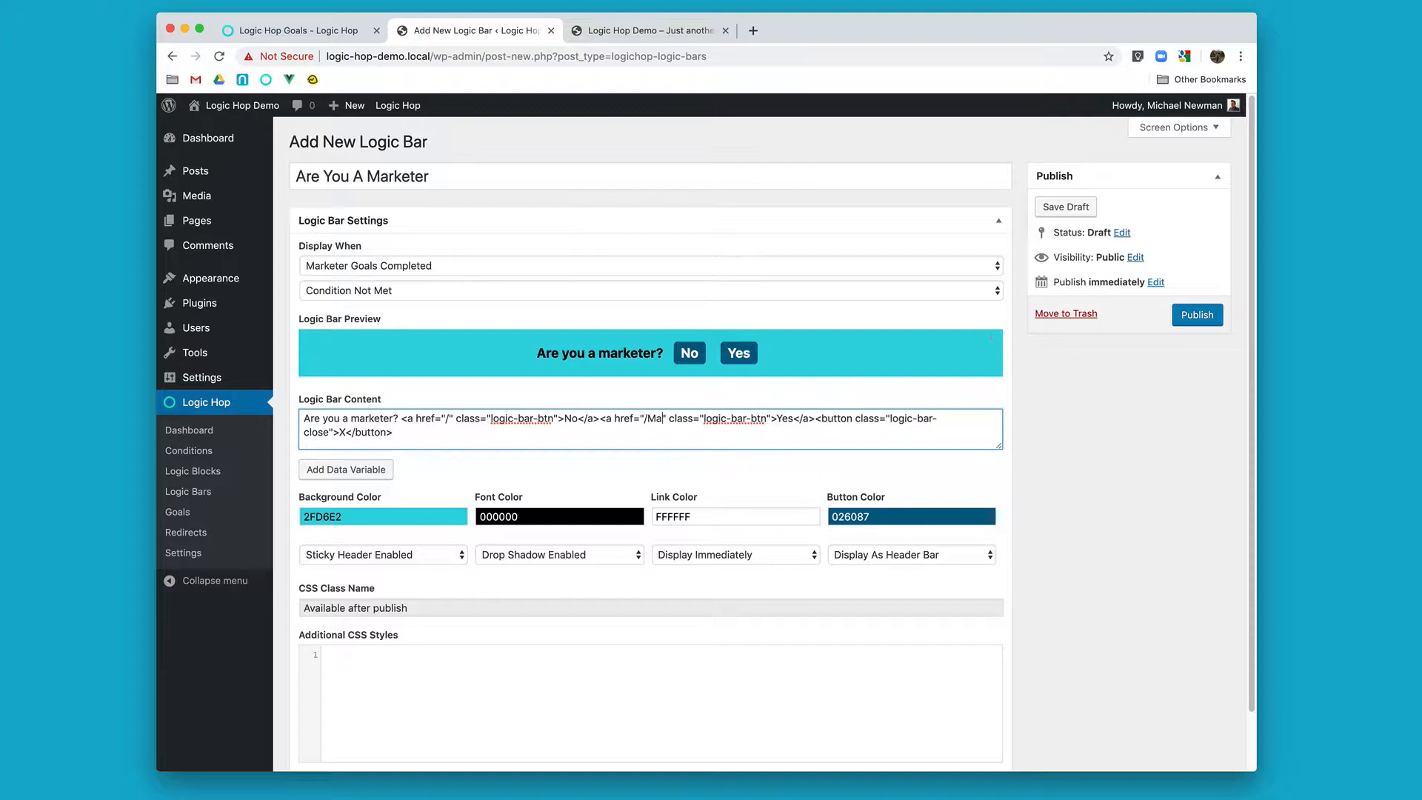
text(ing)
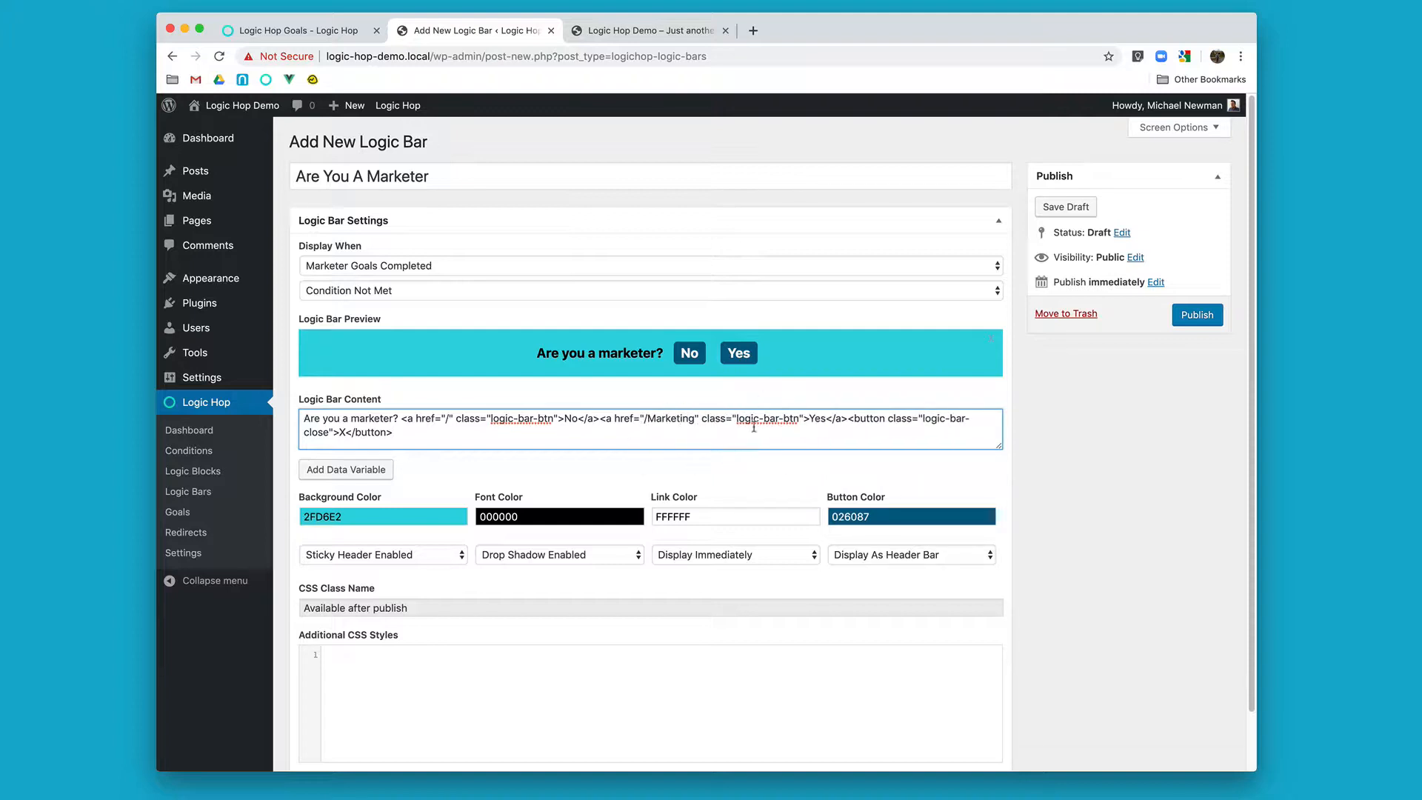
click(1189, 317)
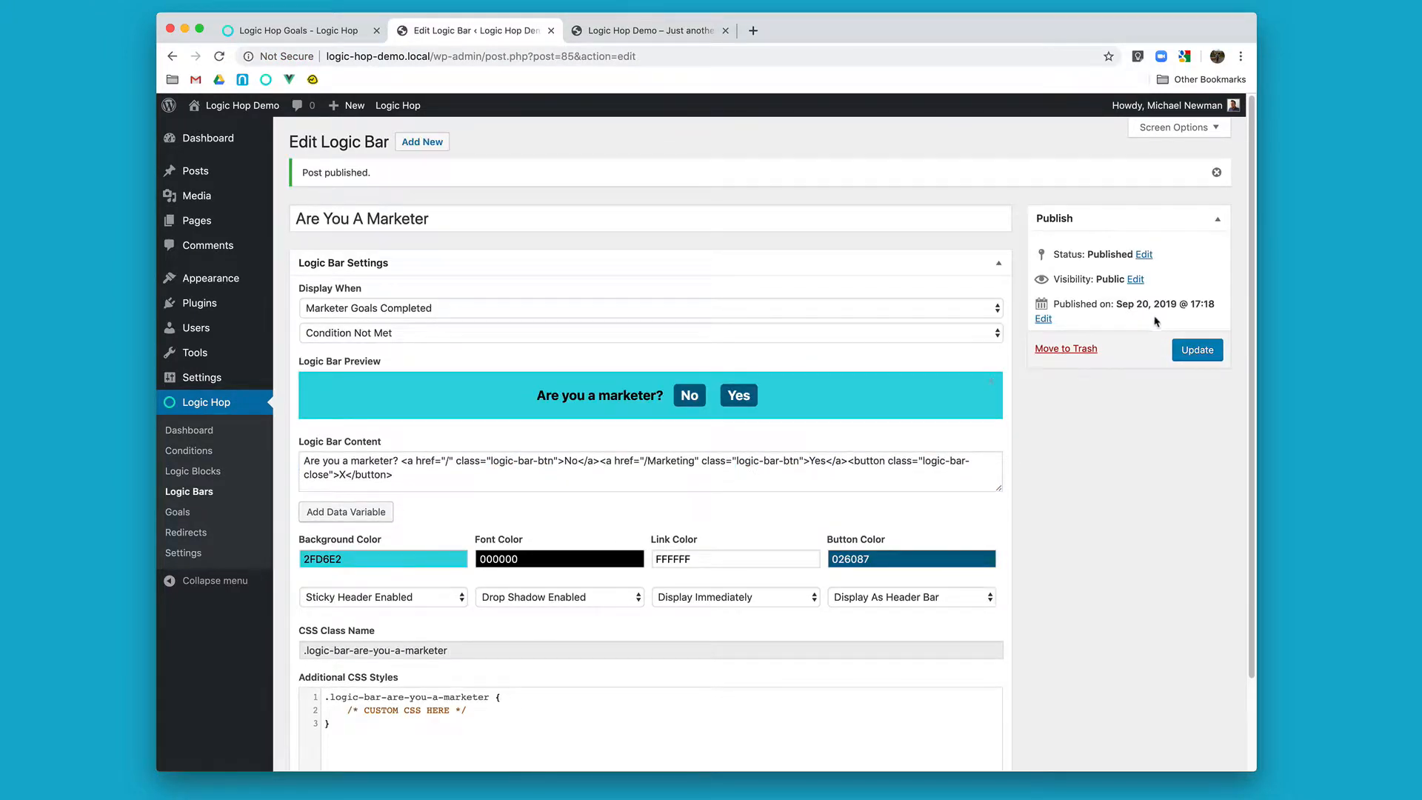
Load logic-hop-demo.local in a new incognito window and try the logic bar's No and Yes buttons.
click(673, 31)
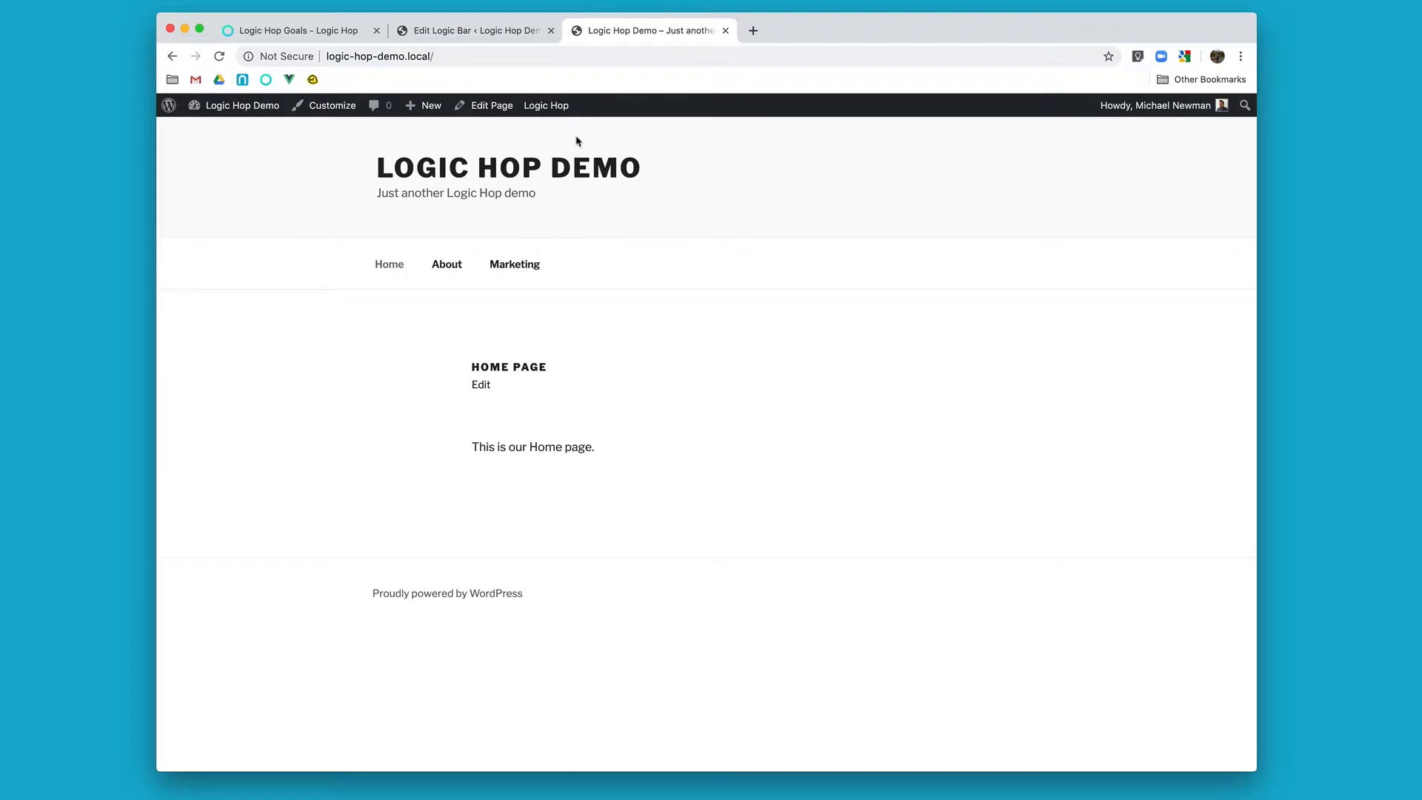
click(496, 57)
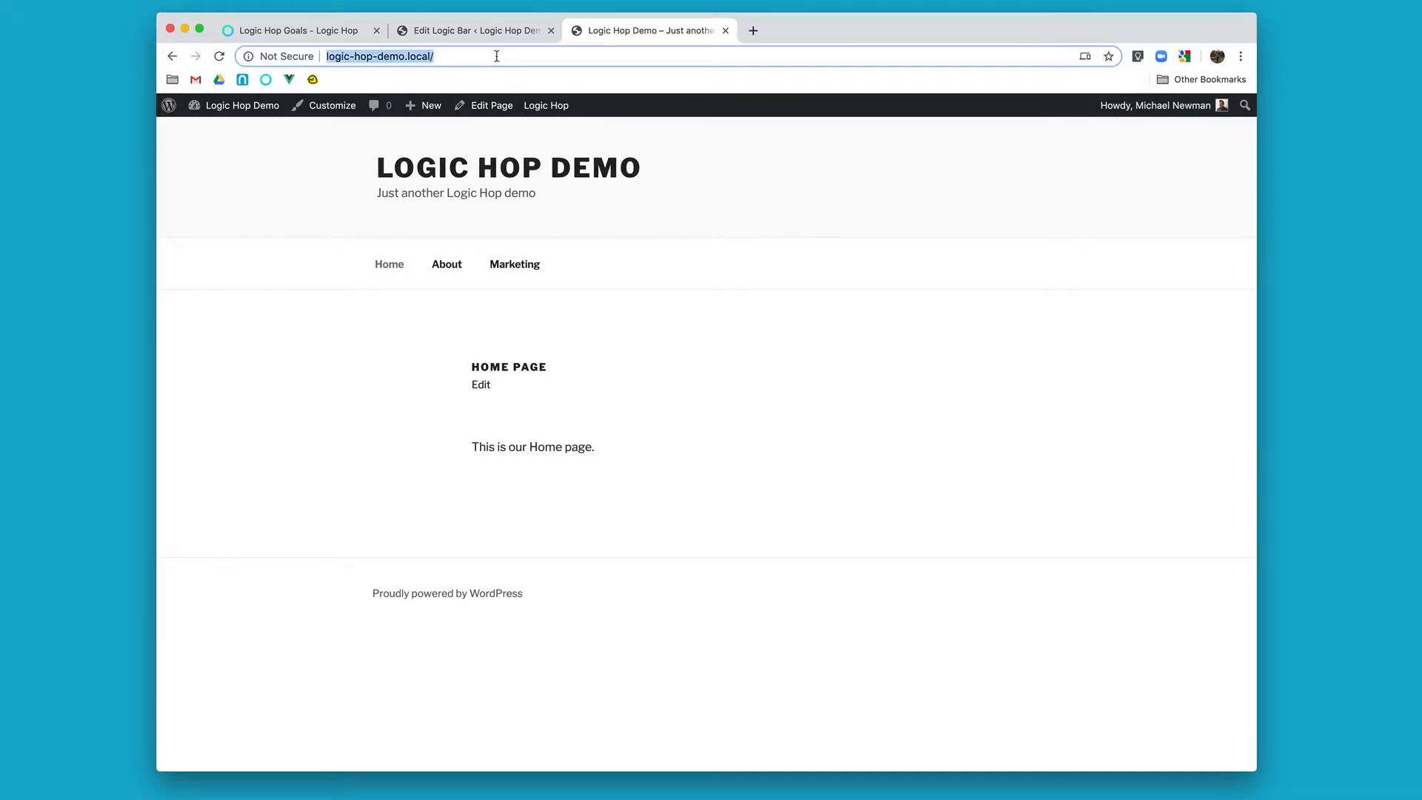
key(super+c)
key(super+shift+n)
key(super+v)
key(Return)
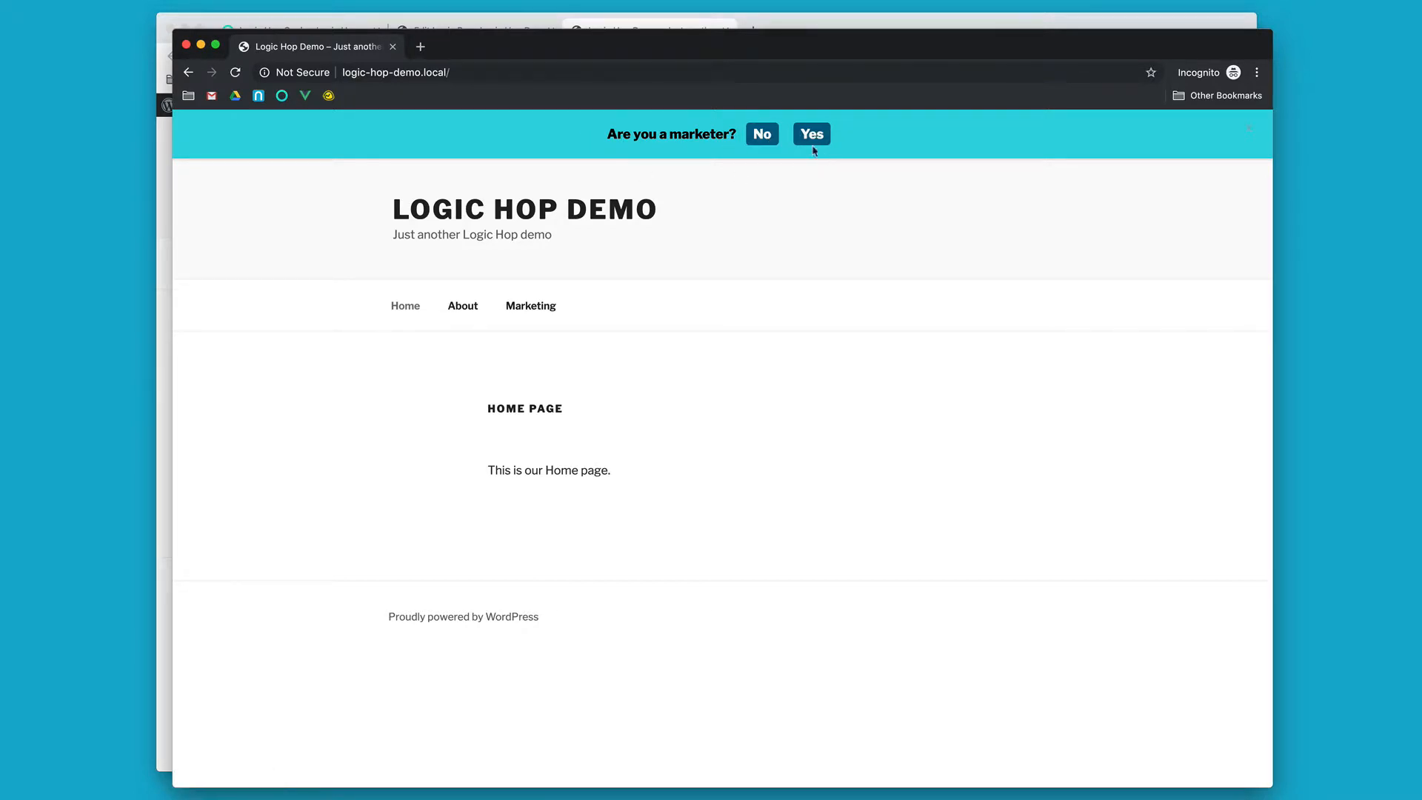
click(770, 139)
click(811, 134)
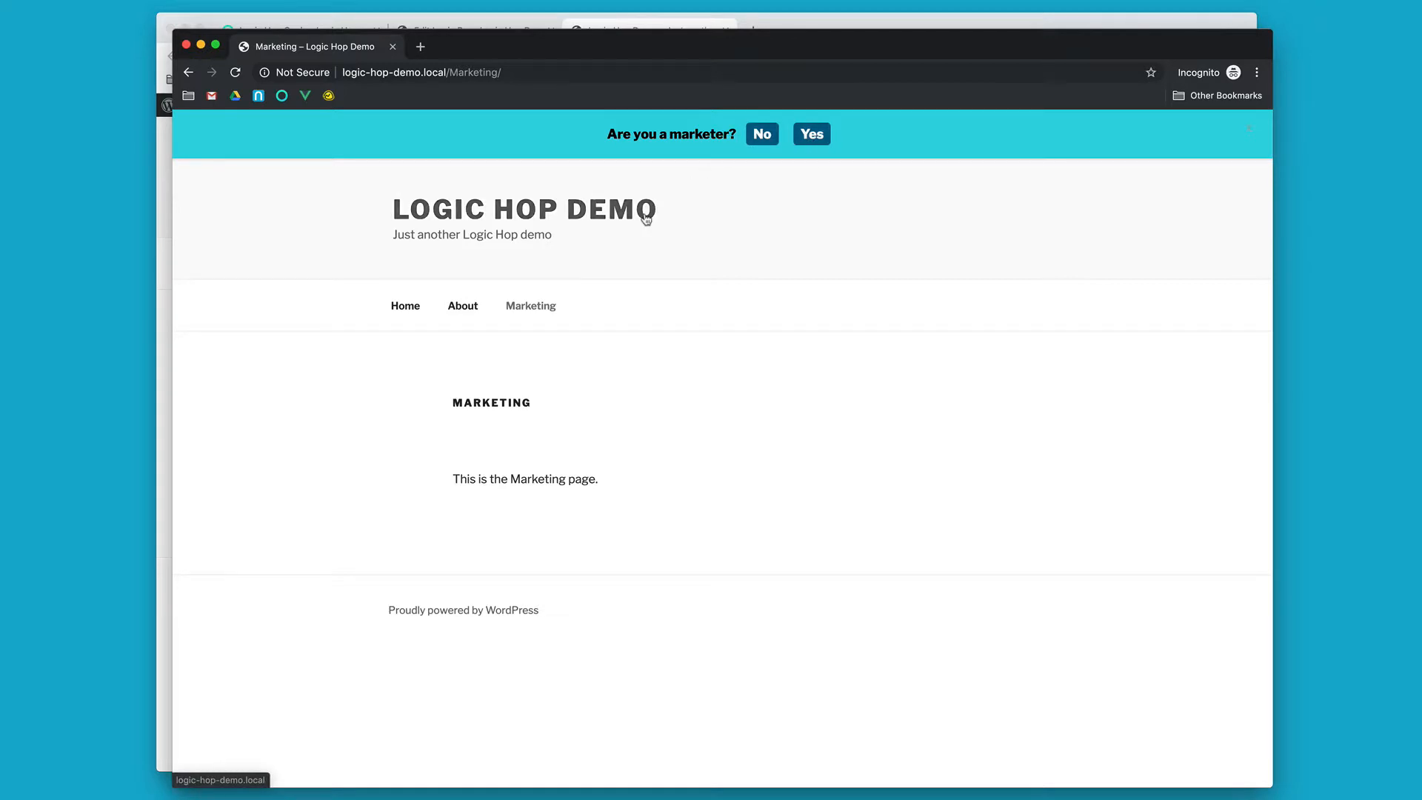
Copy logichop-click with data-goal="is-a-marketer" from the documentation's "Set Goals from HTML Elements" example into the Yes link, after its logic-bar-btn class.
click(815, 25)
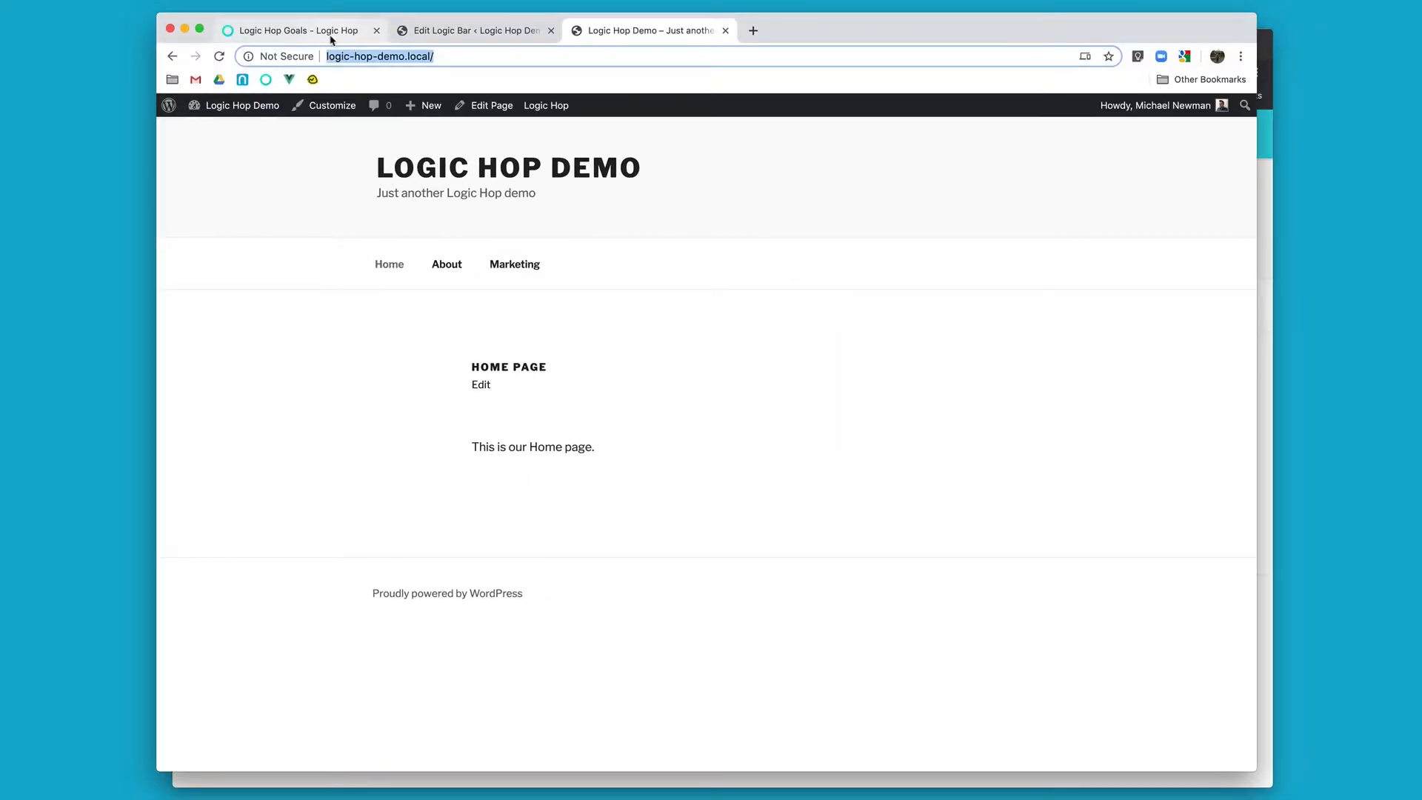
click(331, 33)
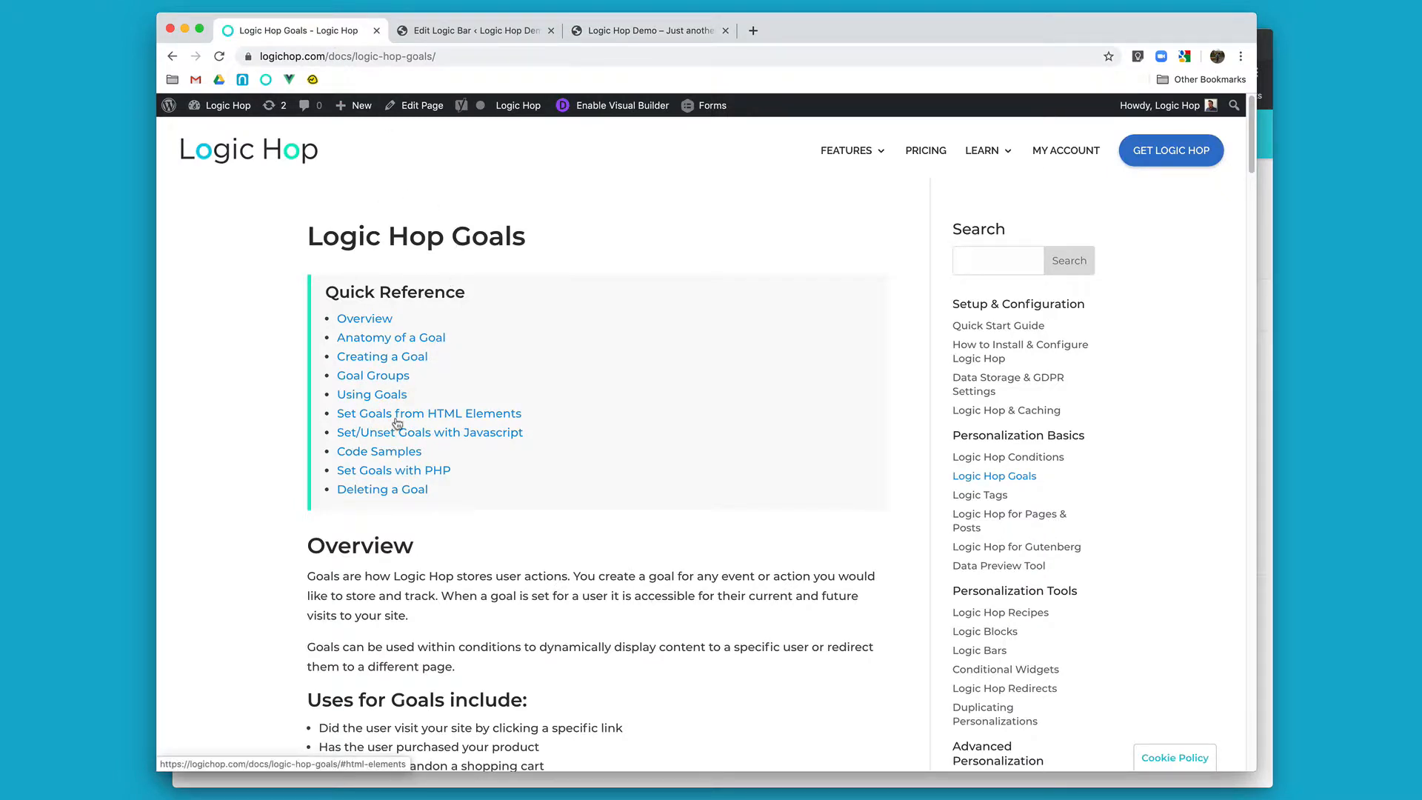
click(443, 413)
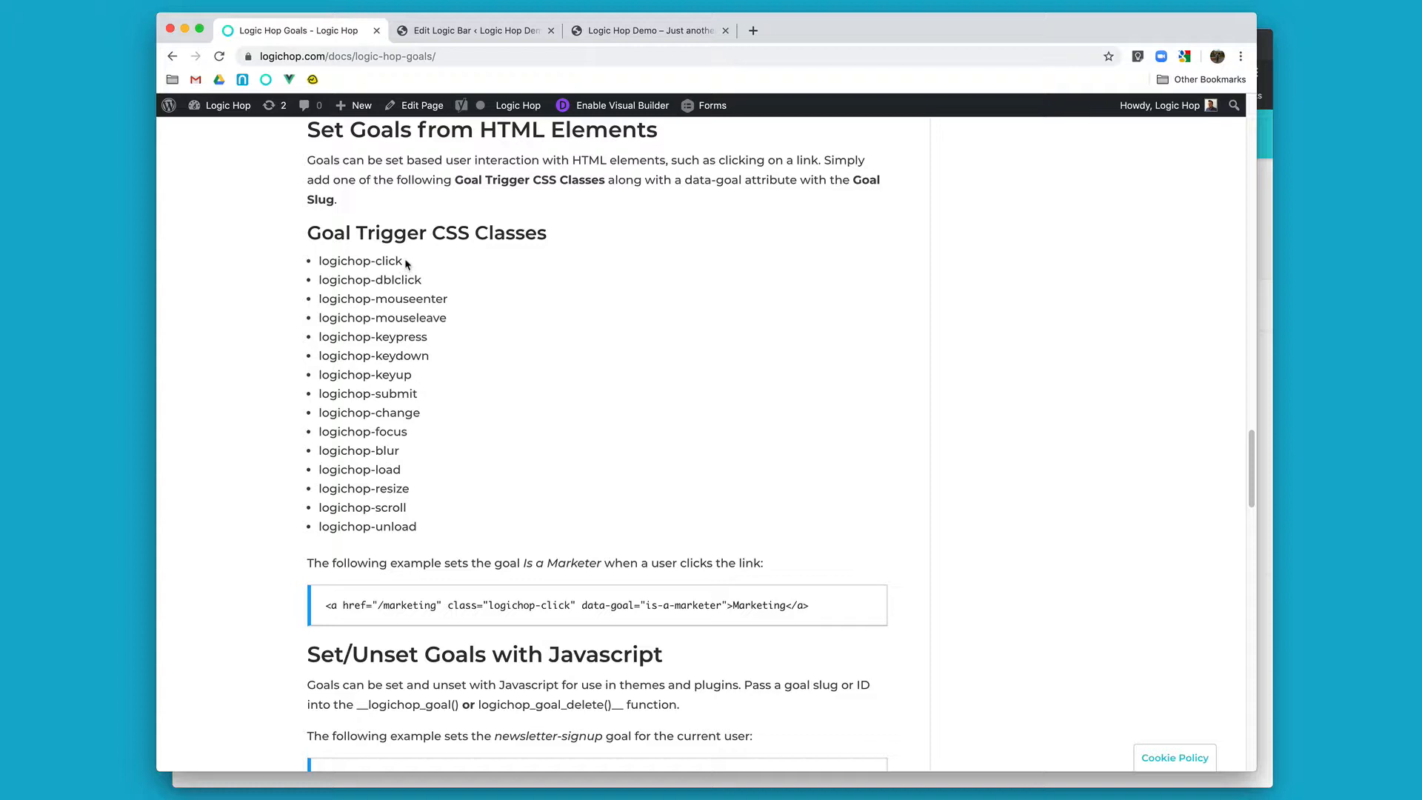
drag(489, 605, 725, 609)
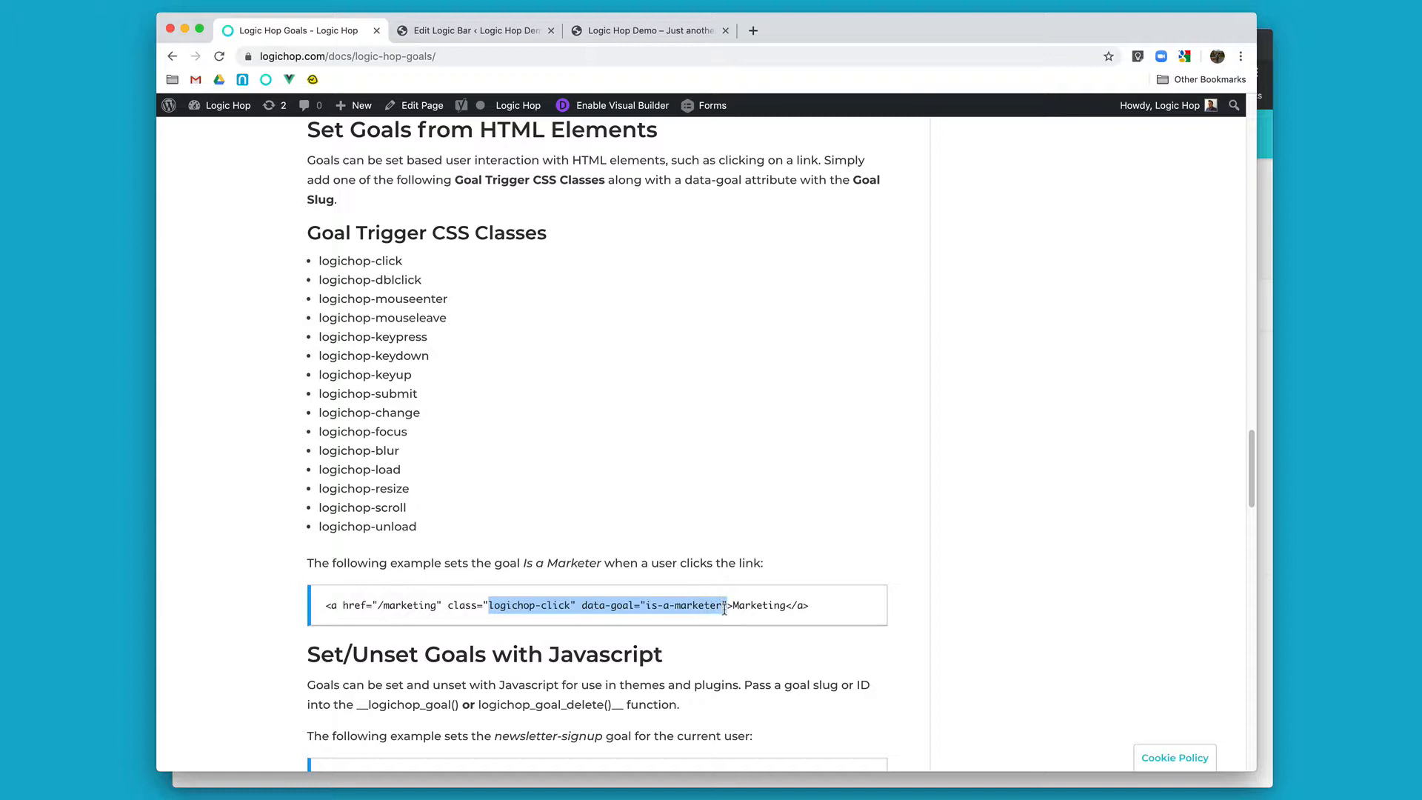
key(ctrl+Tab)
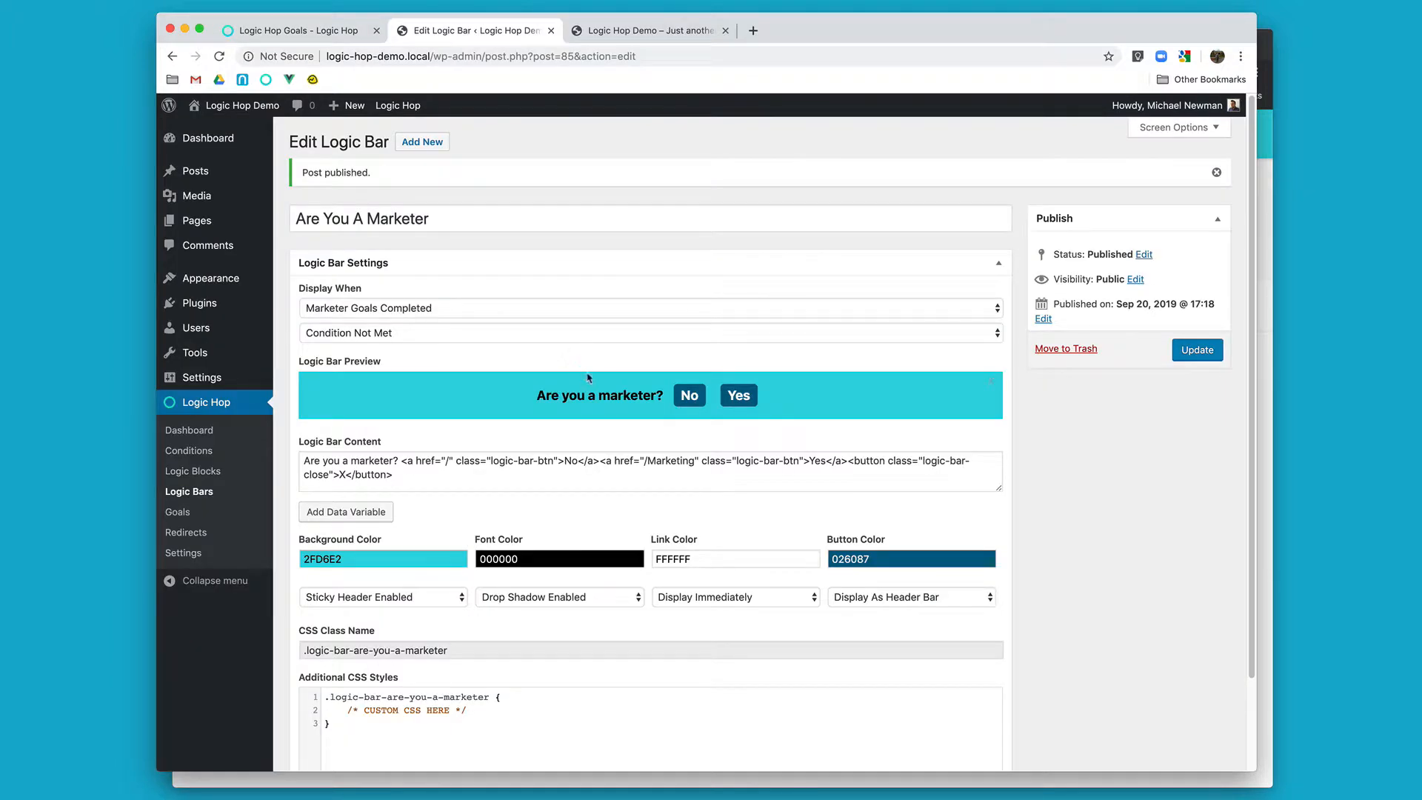
click(800, 460)
key(super+v)
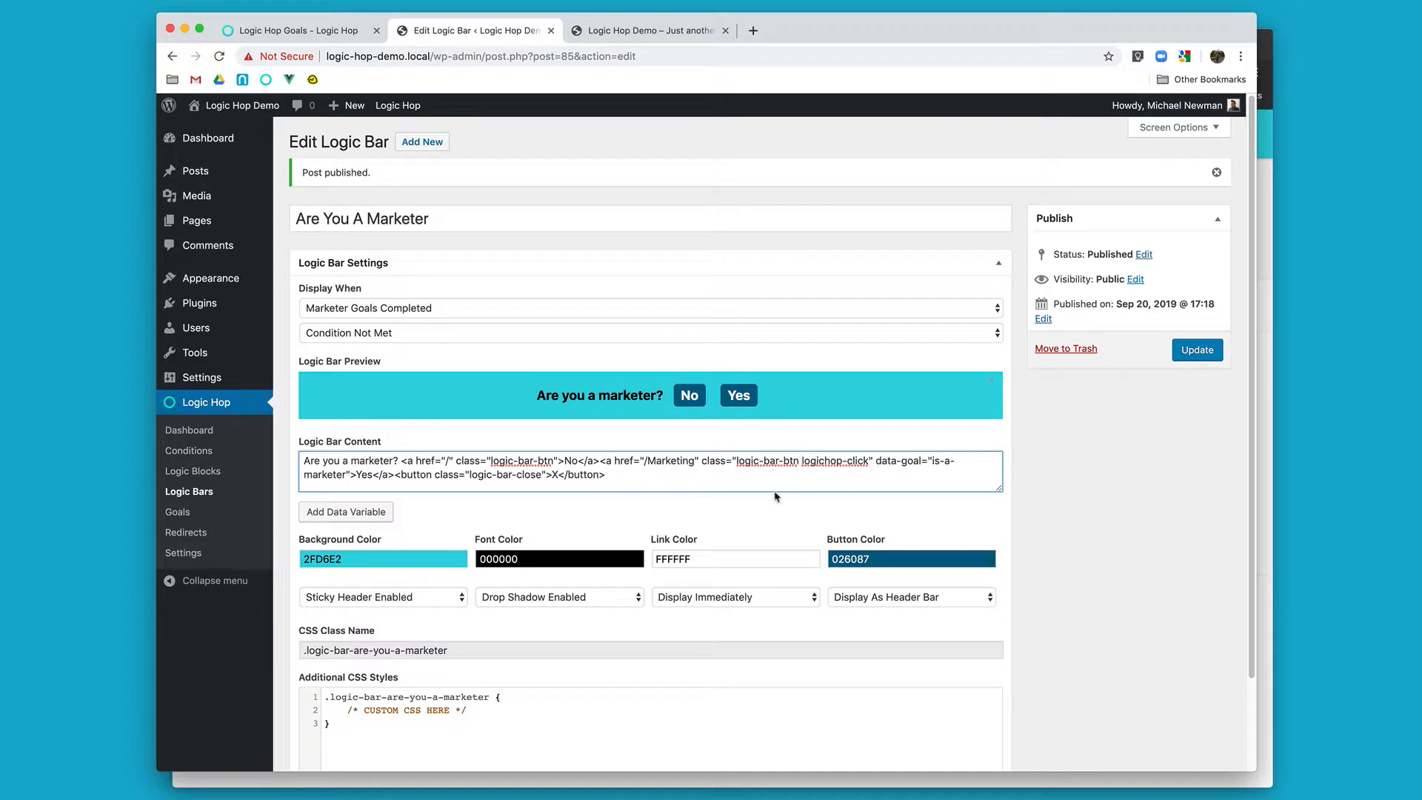
drag(702, 461, 851, 464)
drag(876, 462, 896, 462)
click(914, 461)
Open the Logic Hop goals list in a new tab, and select the goal slug of "Is Not a Marketer".
super+click(178, 512)
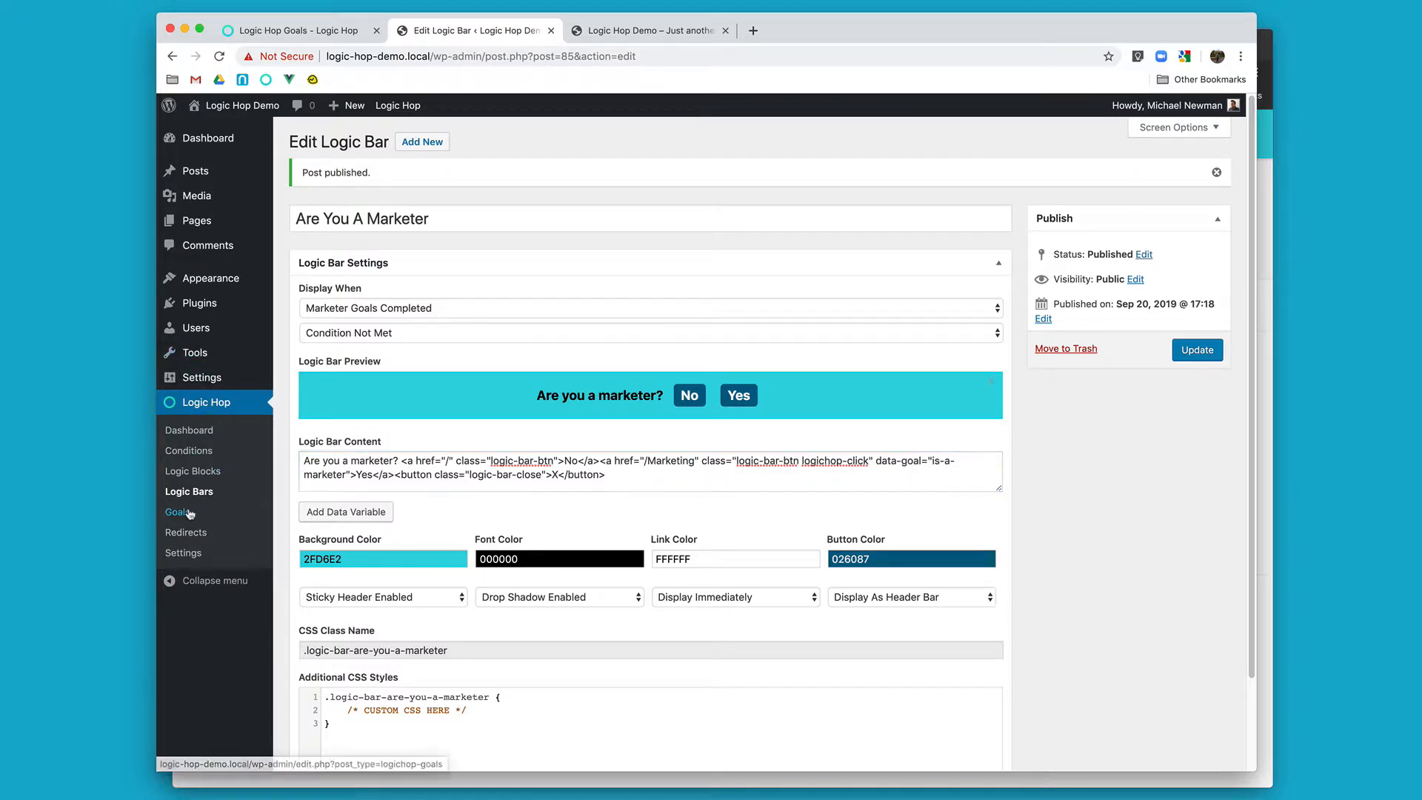
click(591, 34)
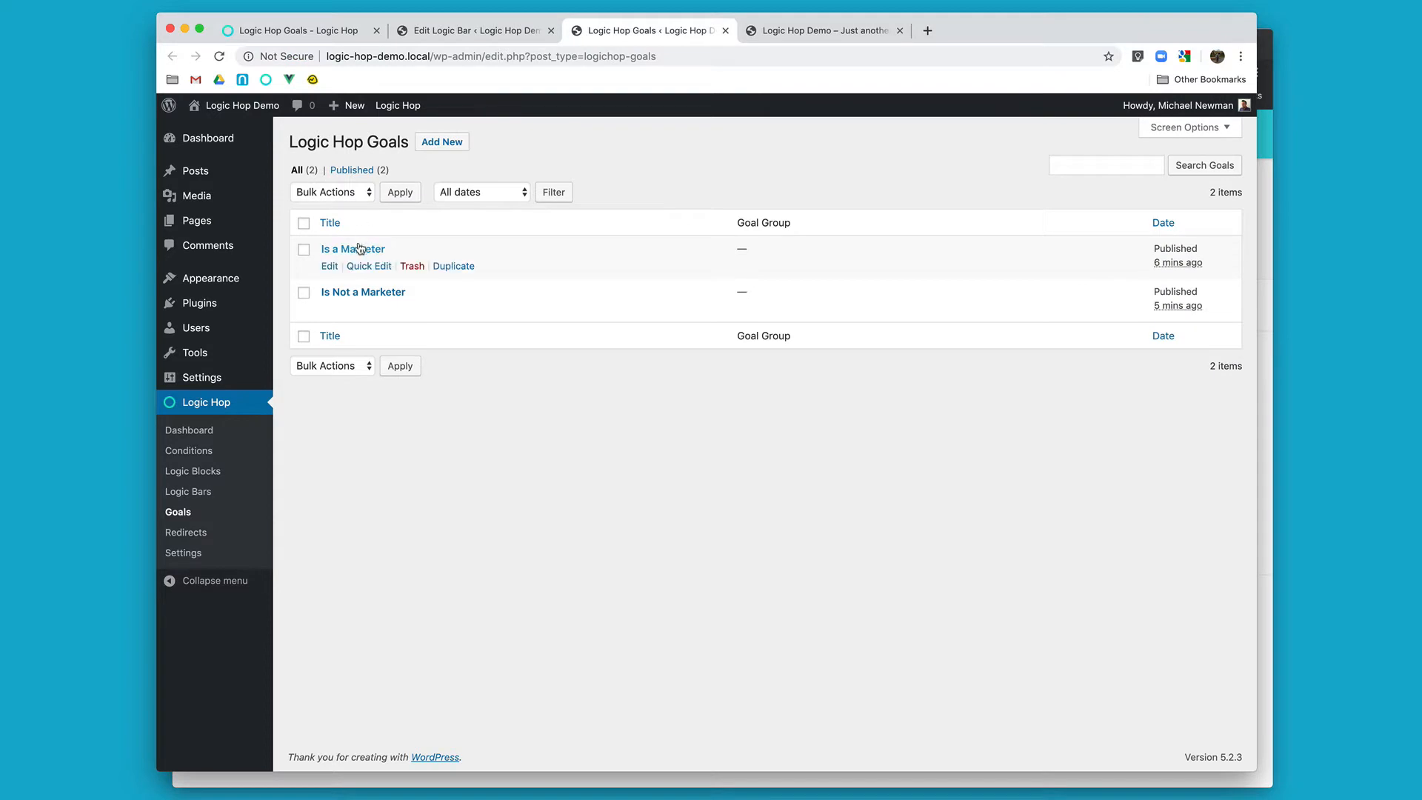
click(371, 294)
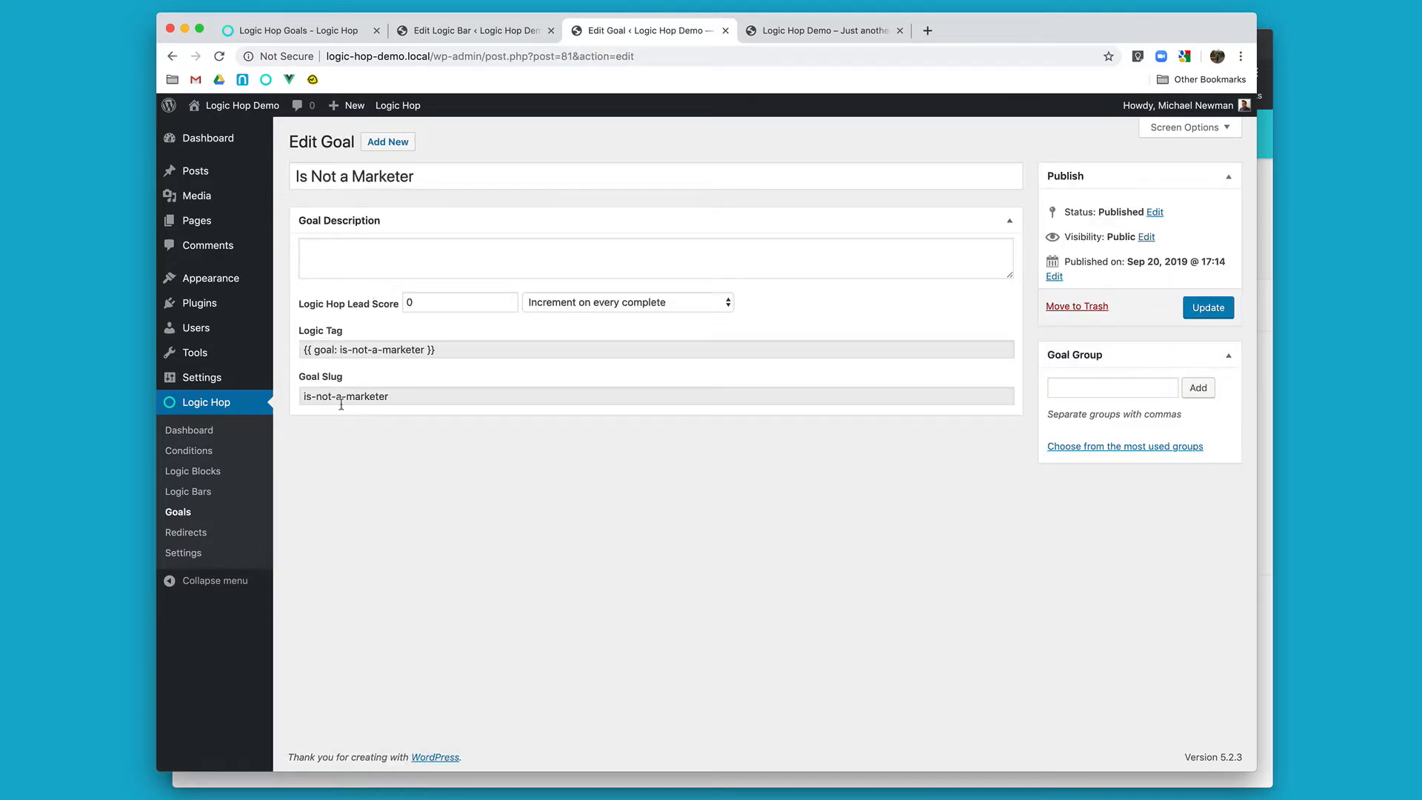
click(390, 398)
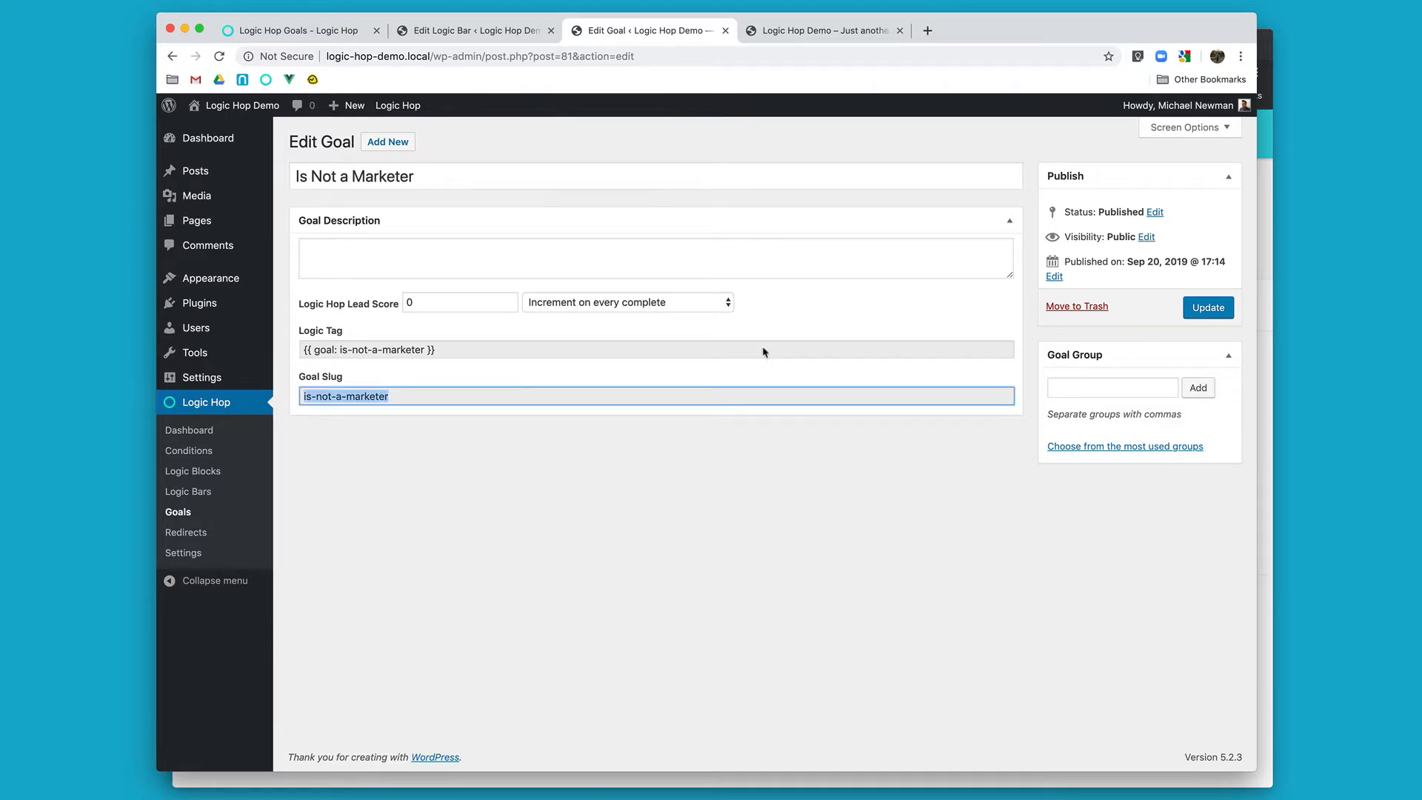
Add the logichop-click class and data-goal="is-not-a-marketer" to the No link of the "Are You A Marketer" logic bar, and update it.
click(496, 32)
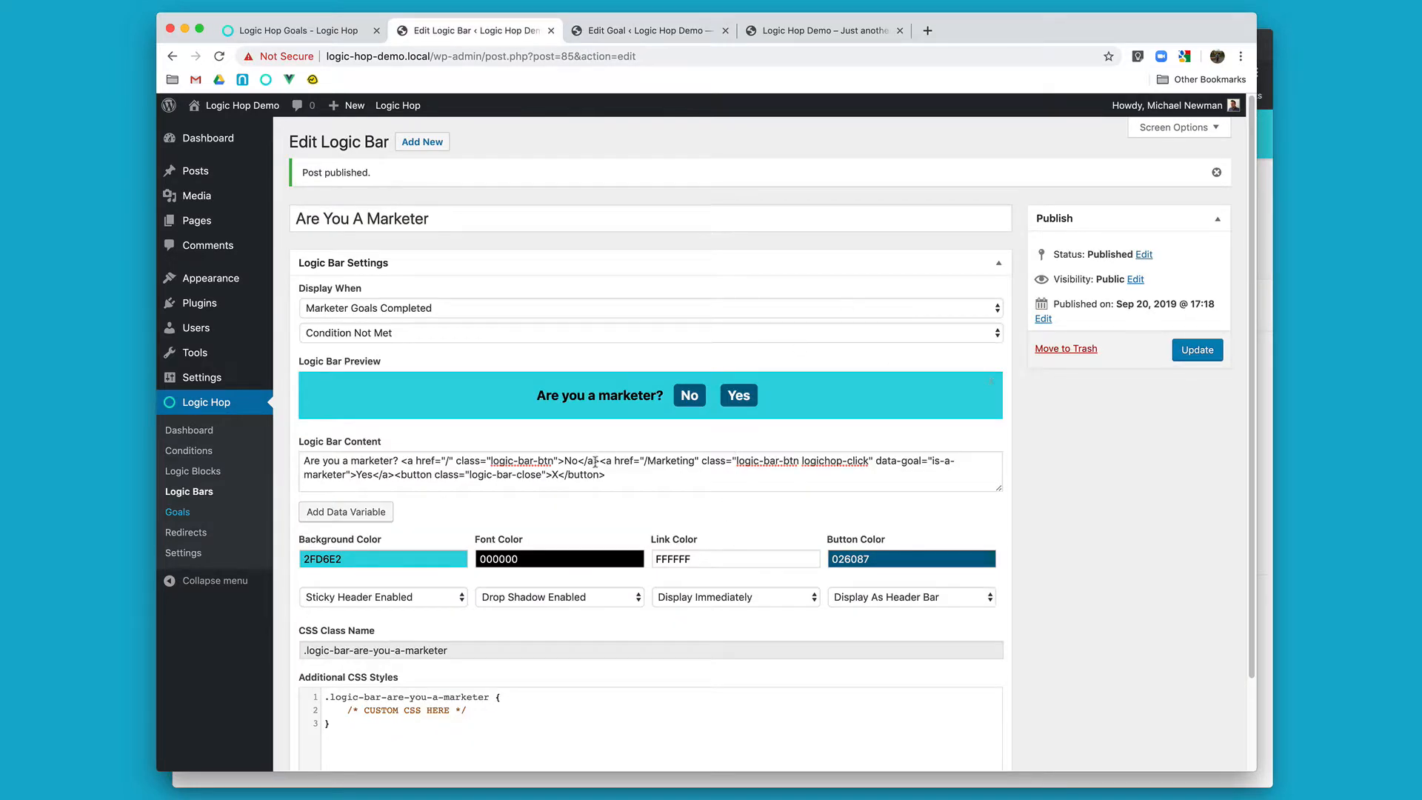
click(555, 462)
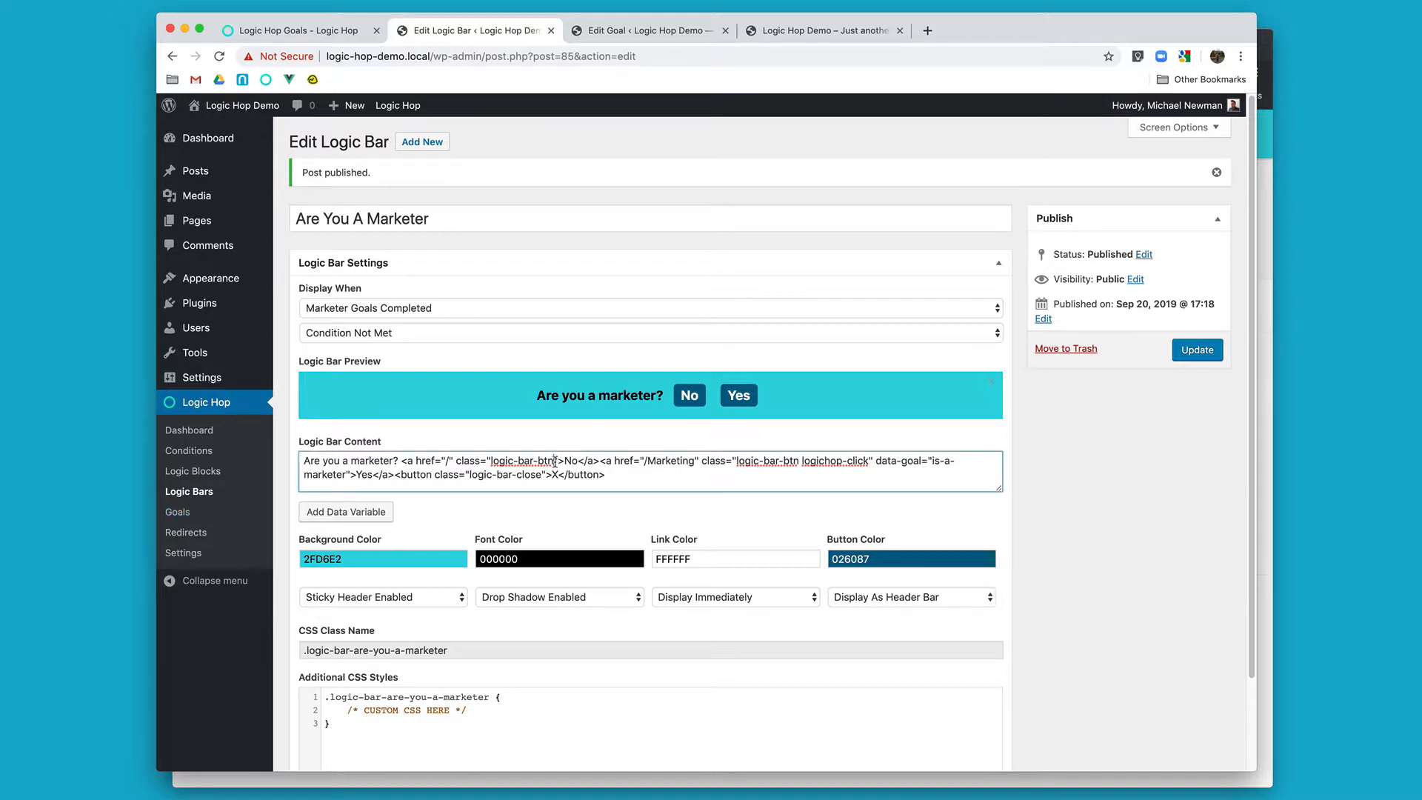
text(logic)
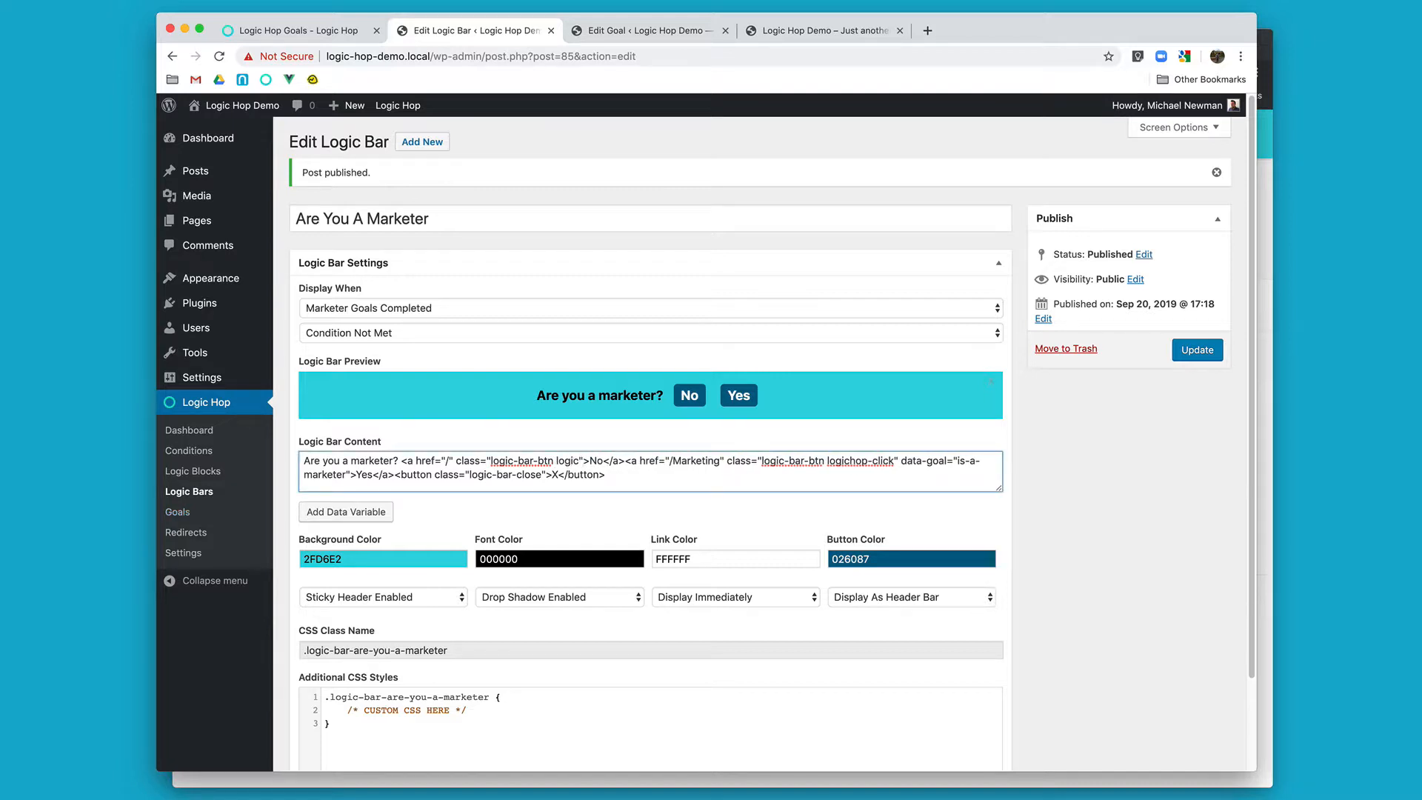
text(hop-click")
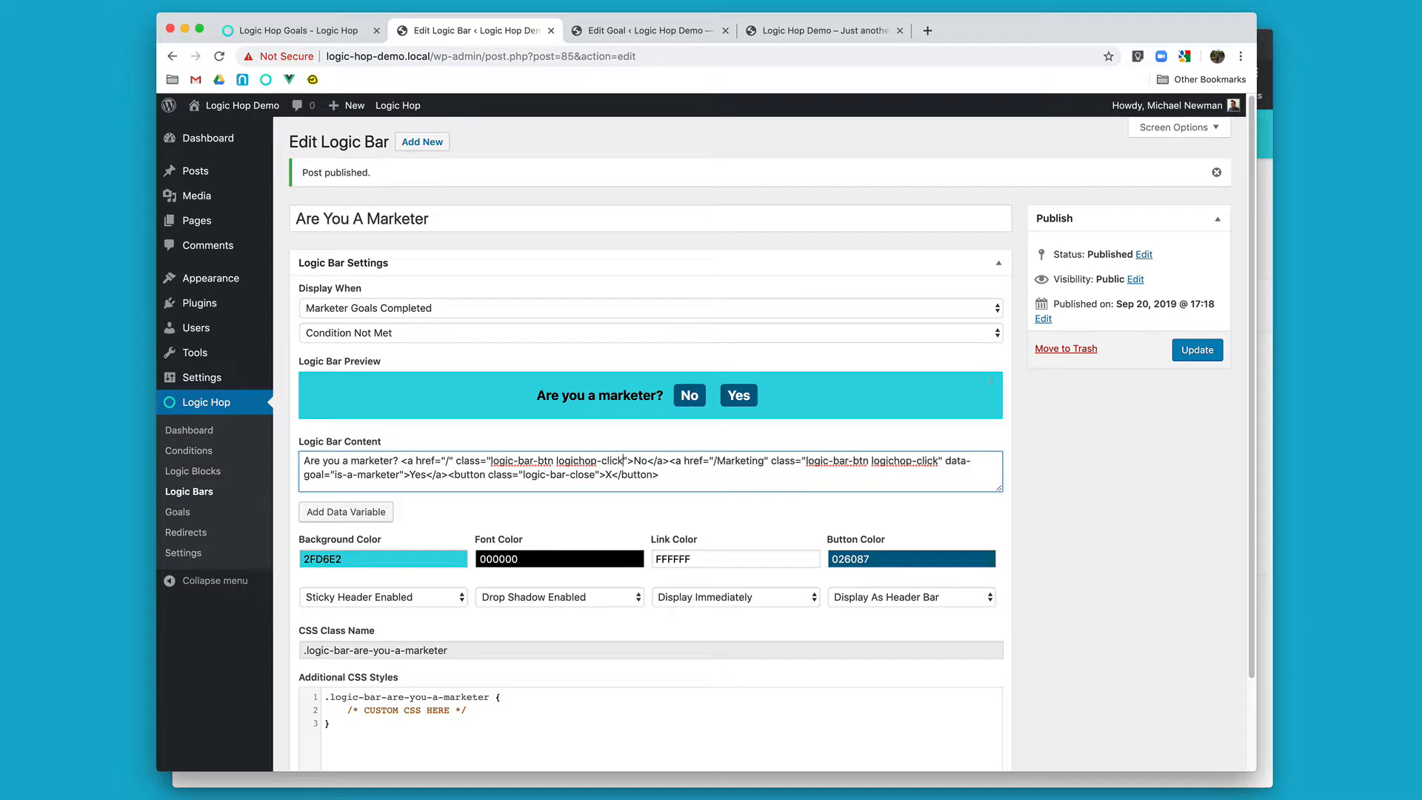
text( data)
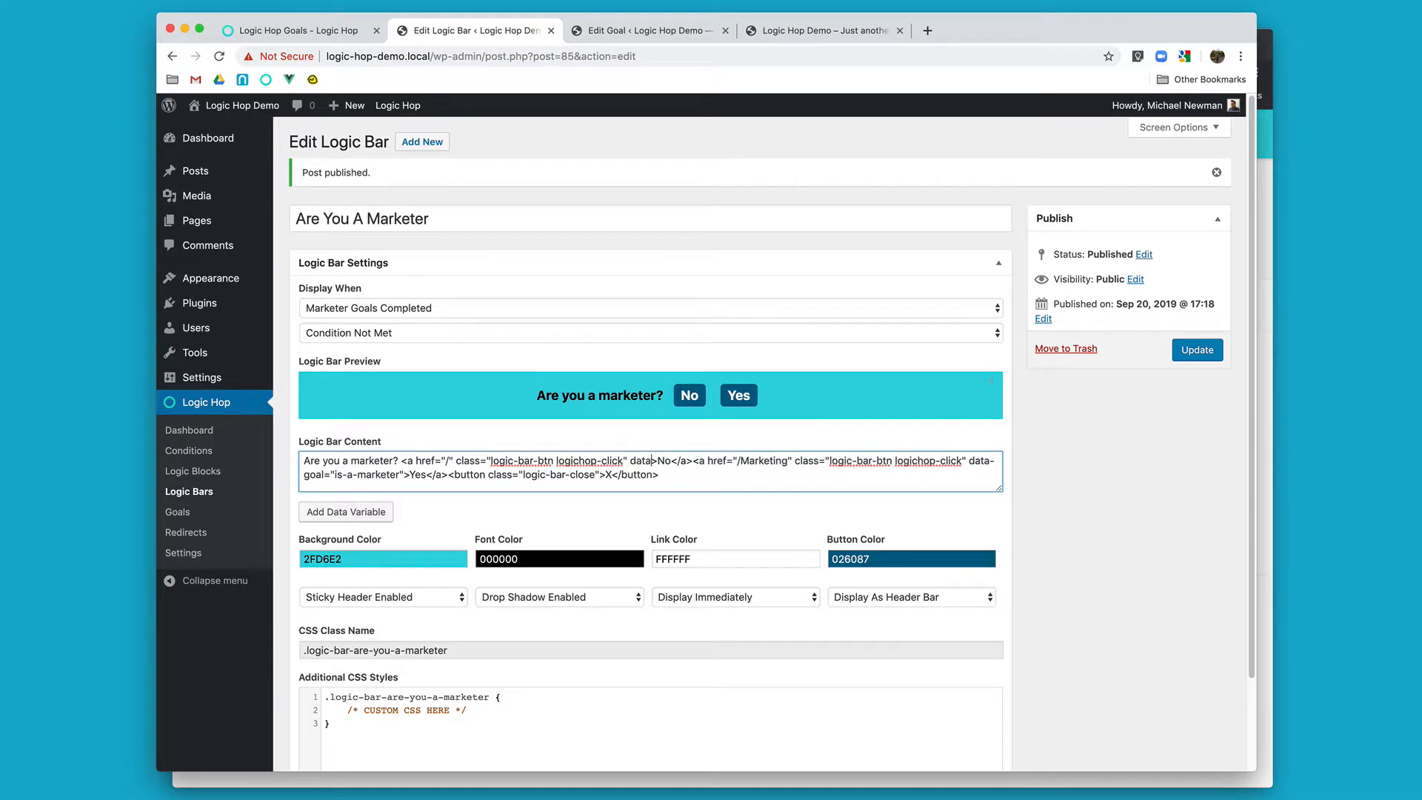
text(-goal)
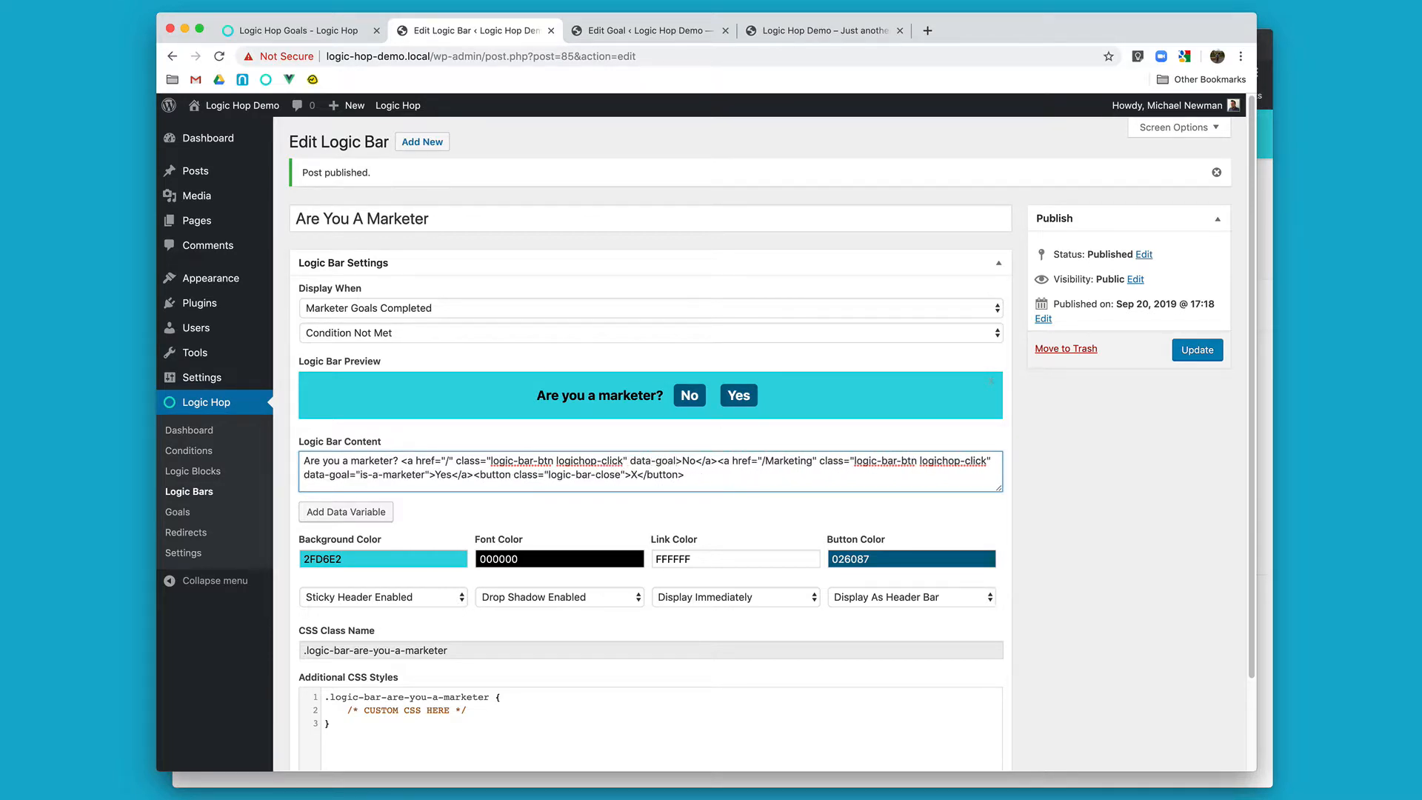
text(="is-not-a-marketer">No</a><a href=)
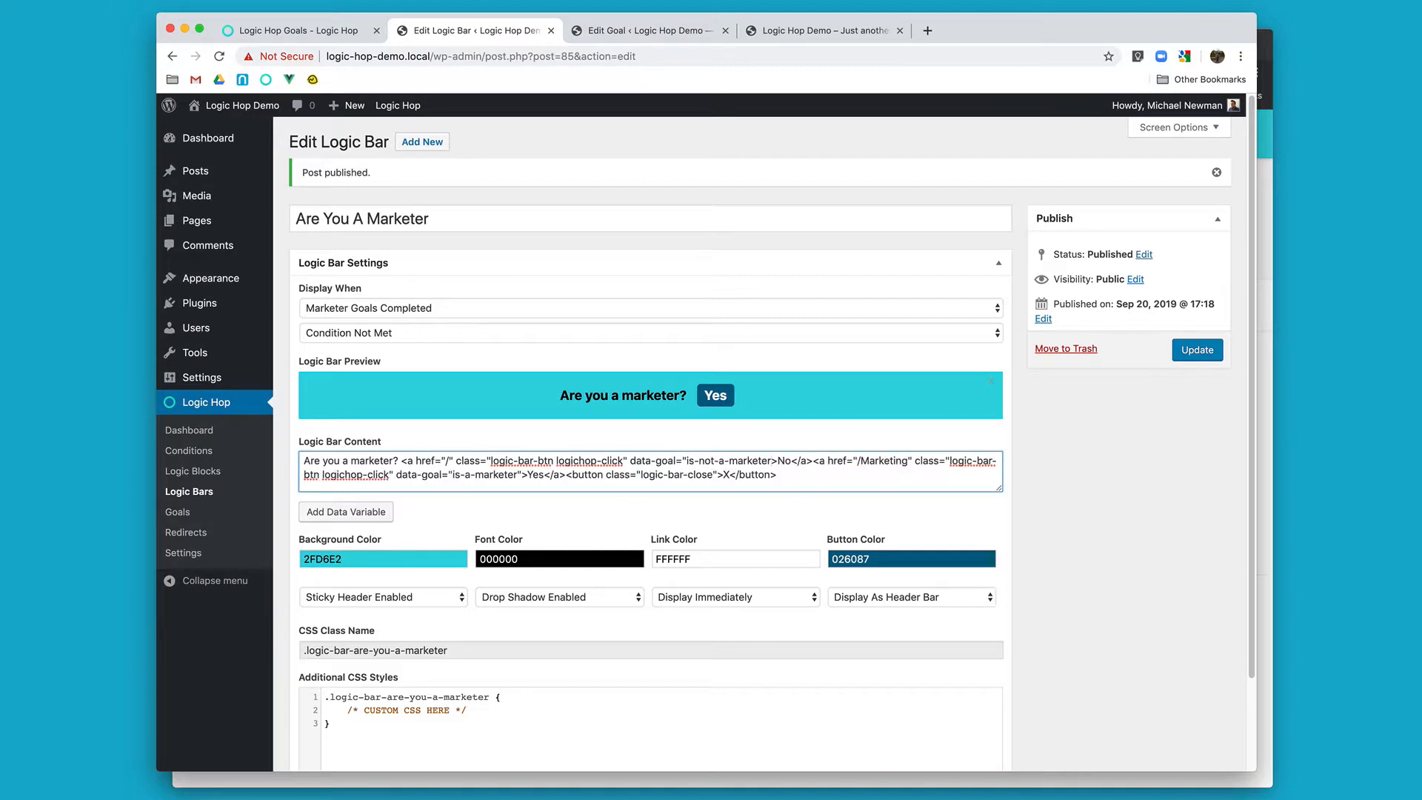
text(")
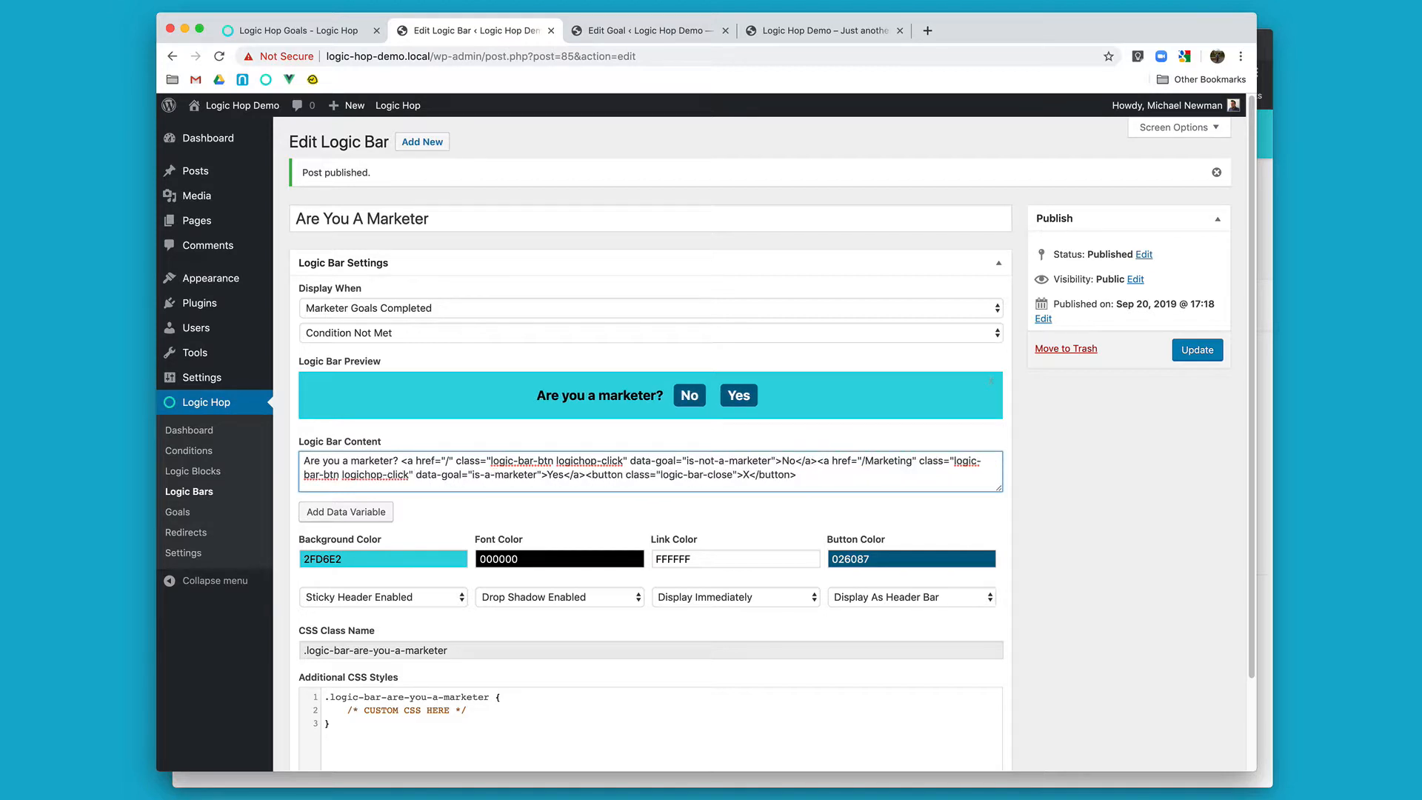
click(1191, 353)
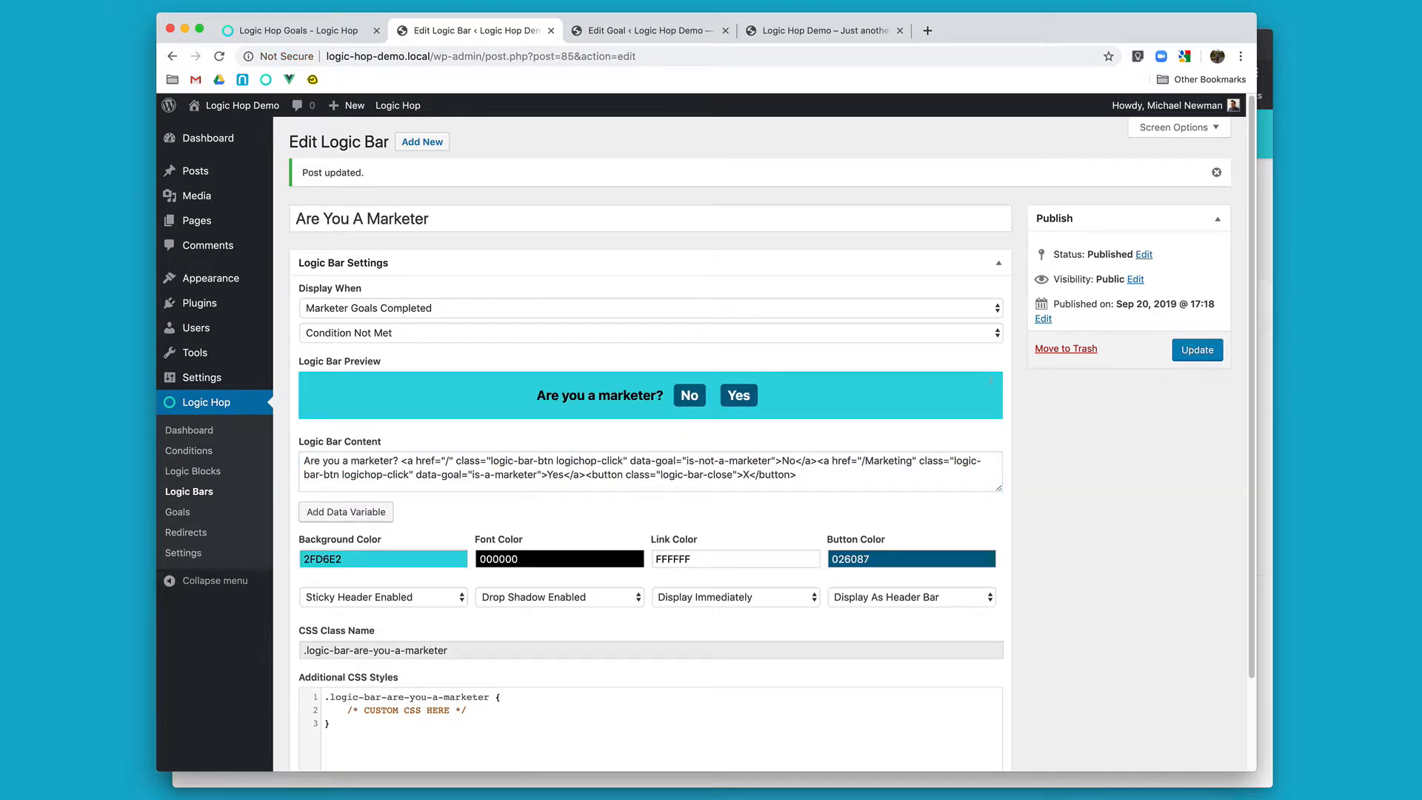
In the incognito window, open the demo site's Home page, answer No in the logic bar, and view the Marketing page.
click(815, 31)
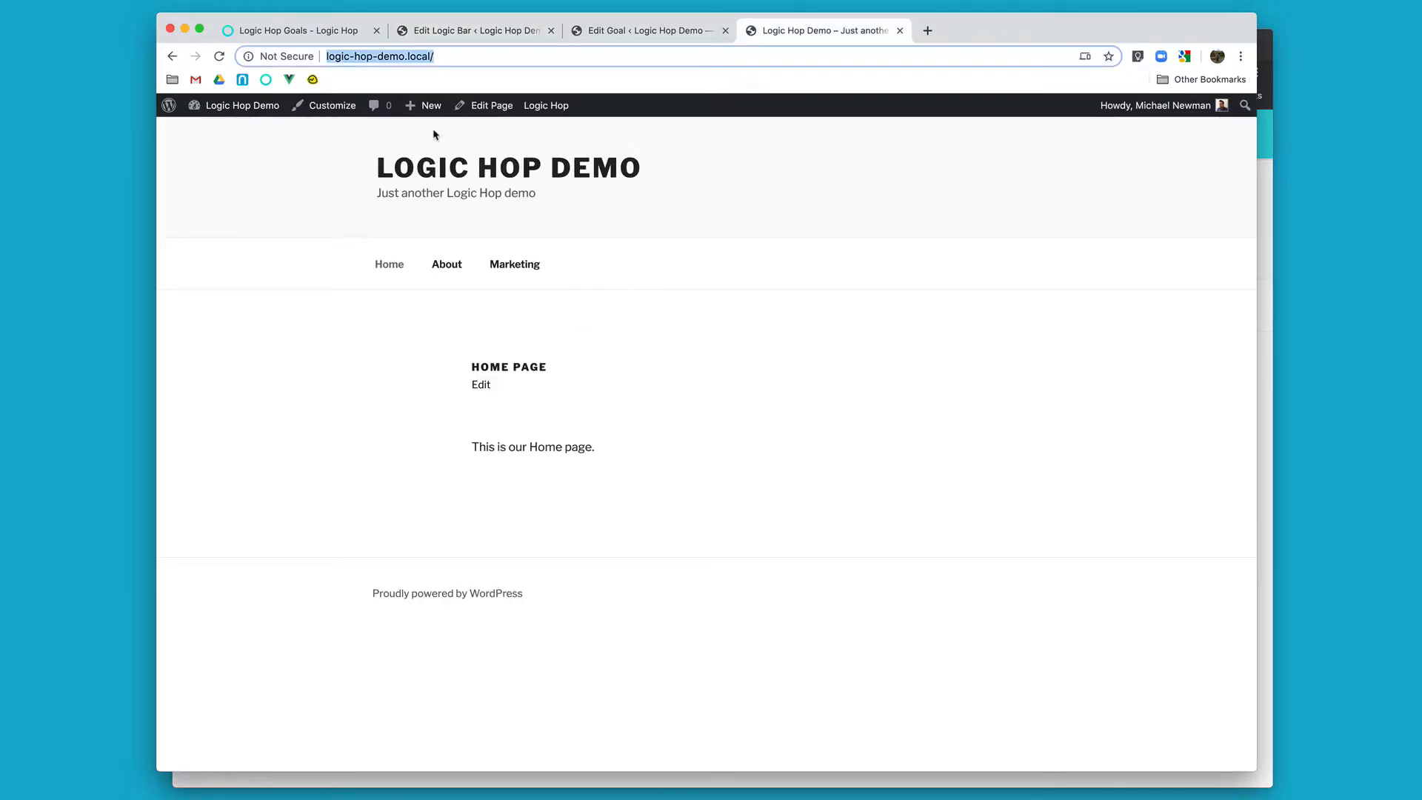
click(1265, 228)
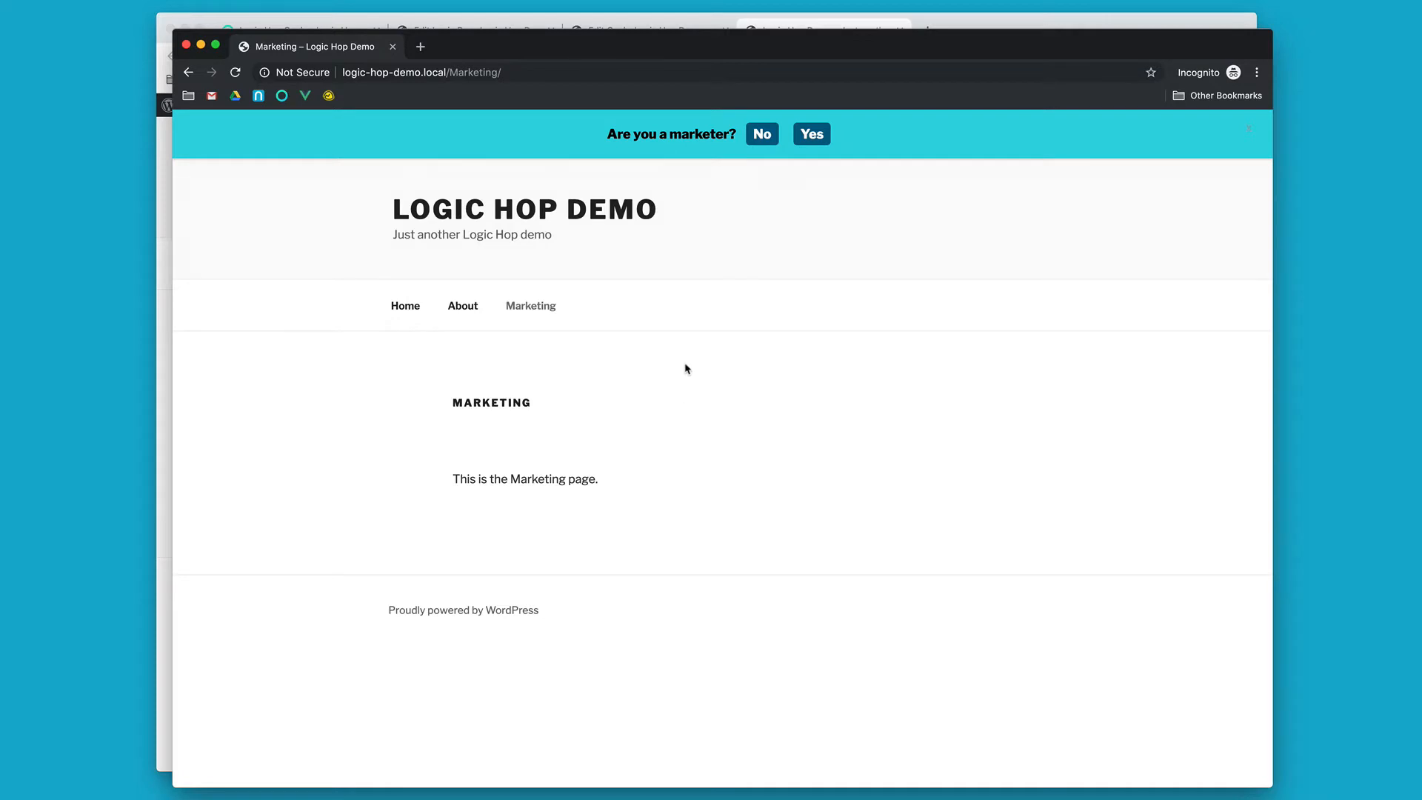
click(413, 314)
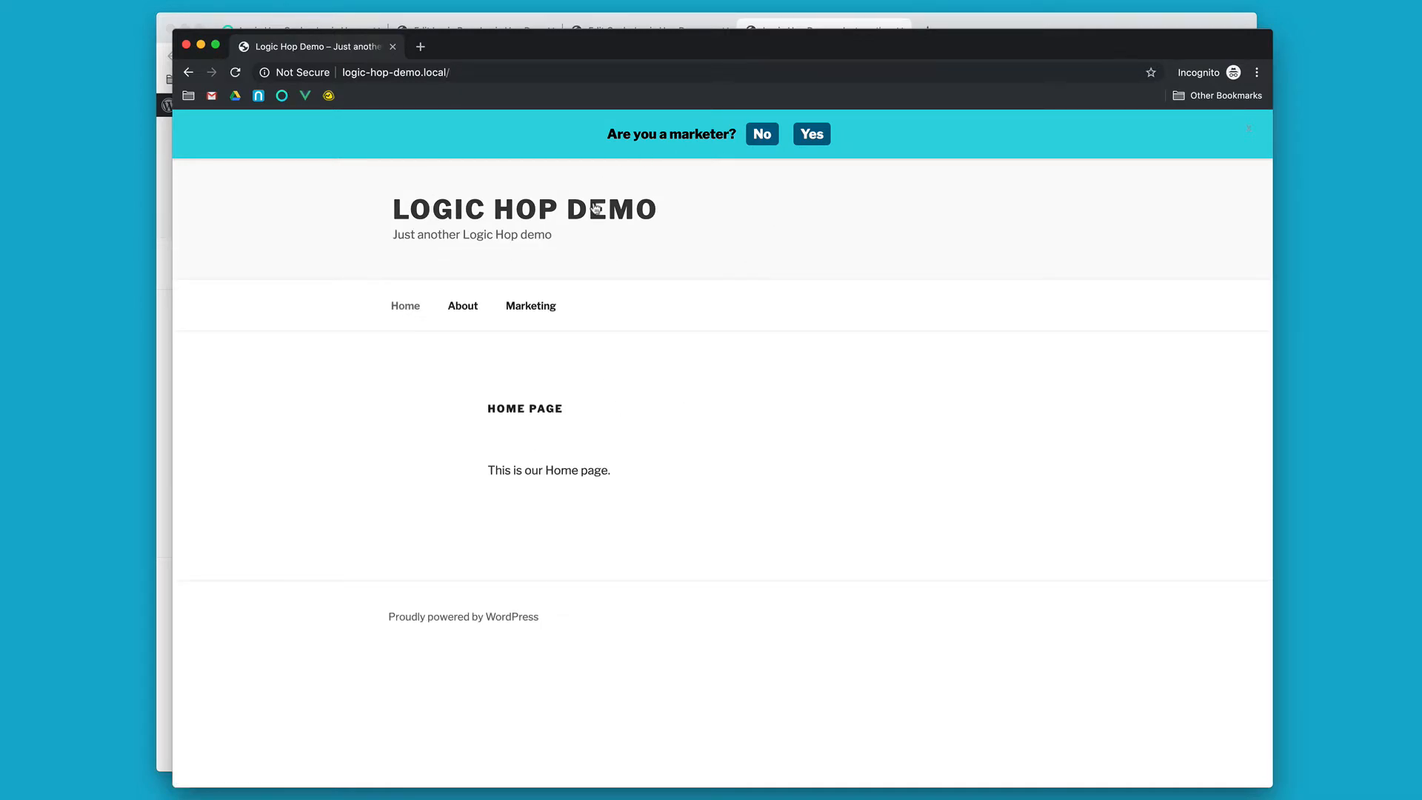
click(766, 135)
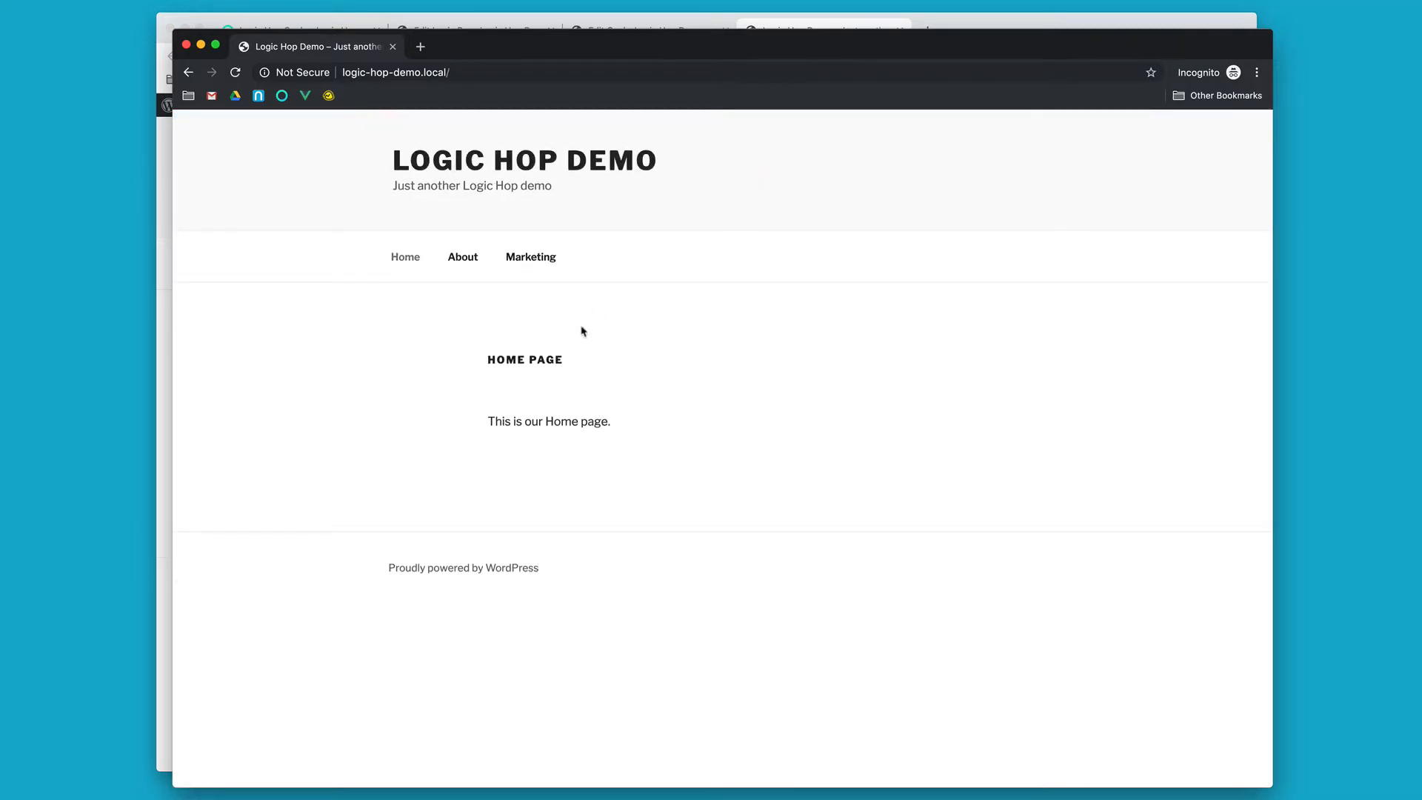
click(543, 266)
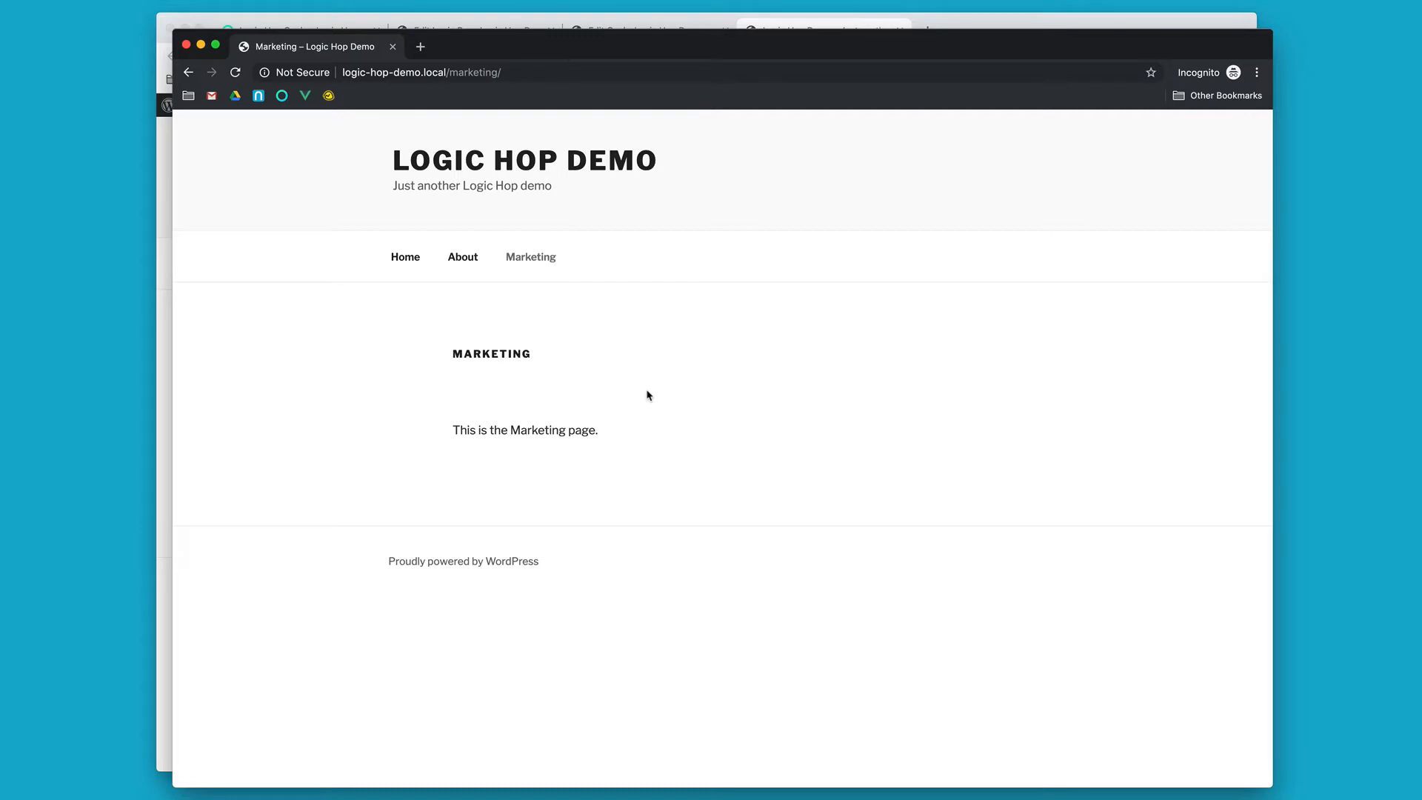
Open the Home Page for editing and insert Logic Hop IF / ELSE conditional logic for "Is a Marketer" below its text.
click(549, 16)
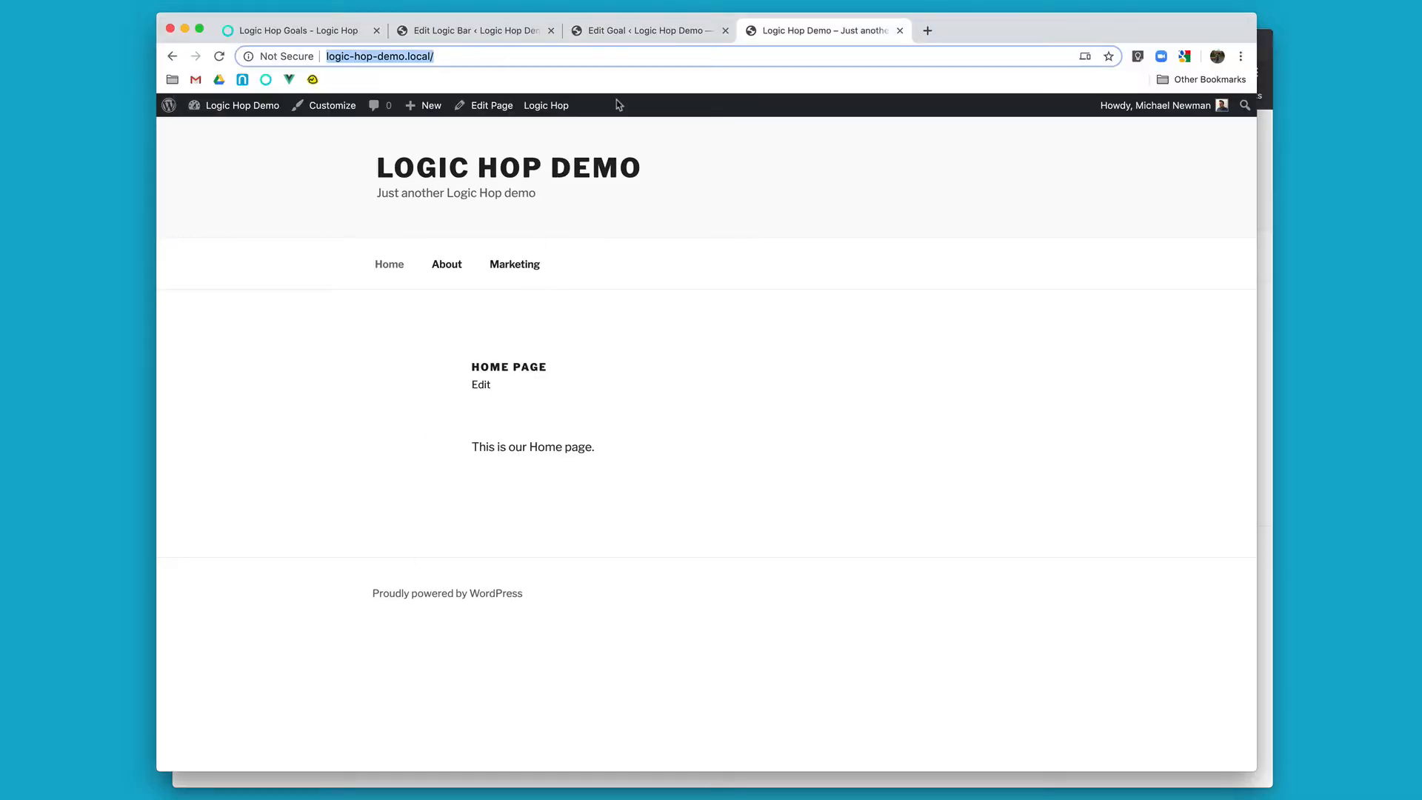
click(480, 388)
click(480, 388)
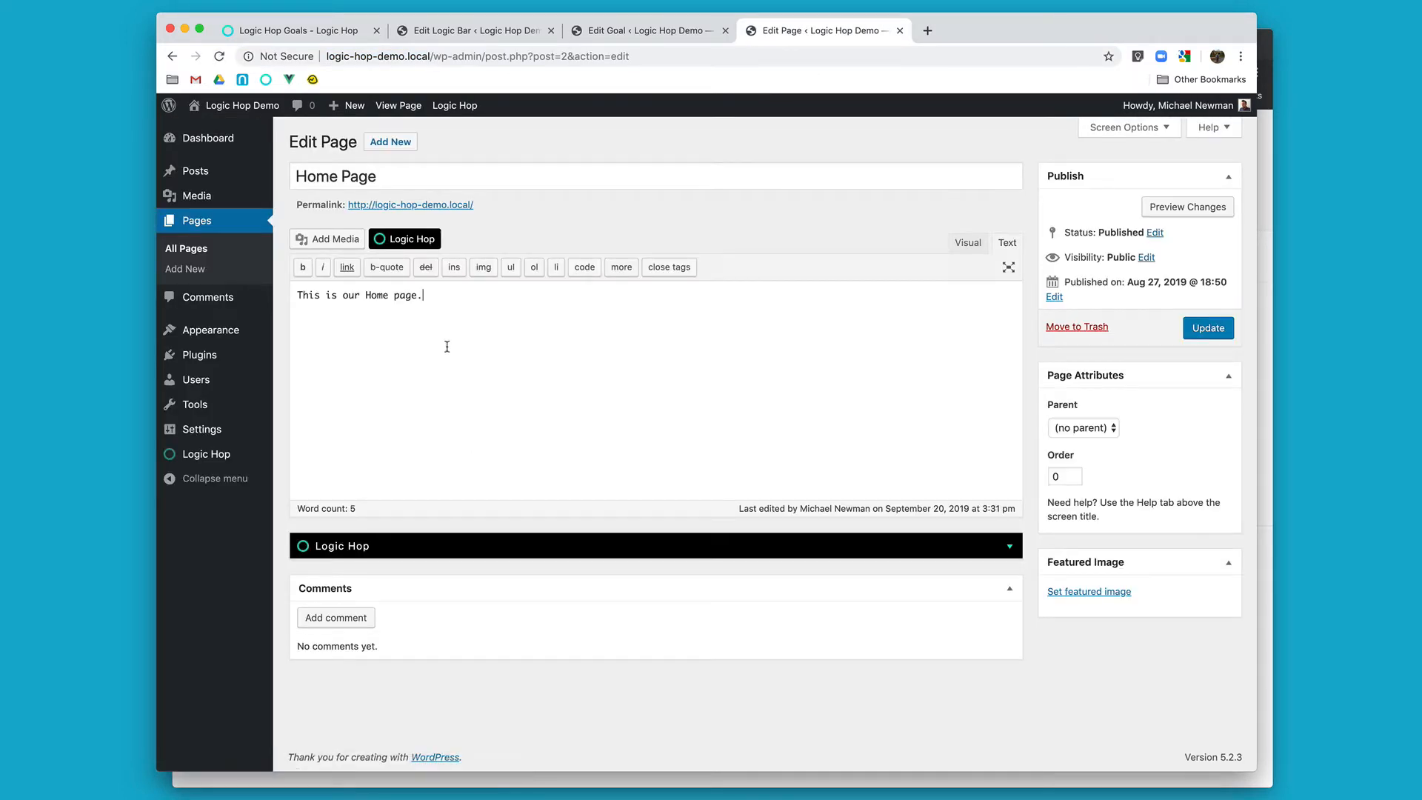
key(Return)
key(Return)
click(455, 244)
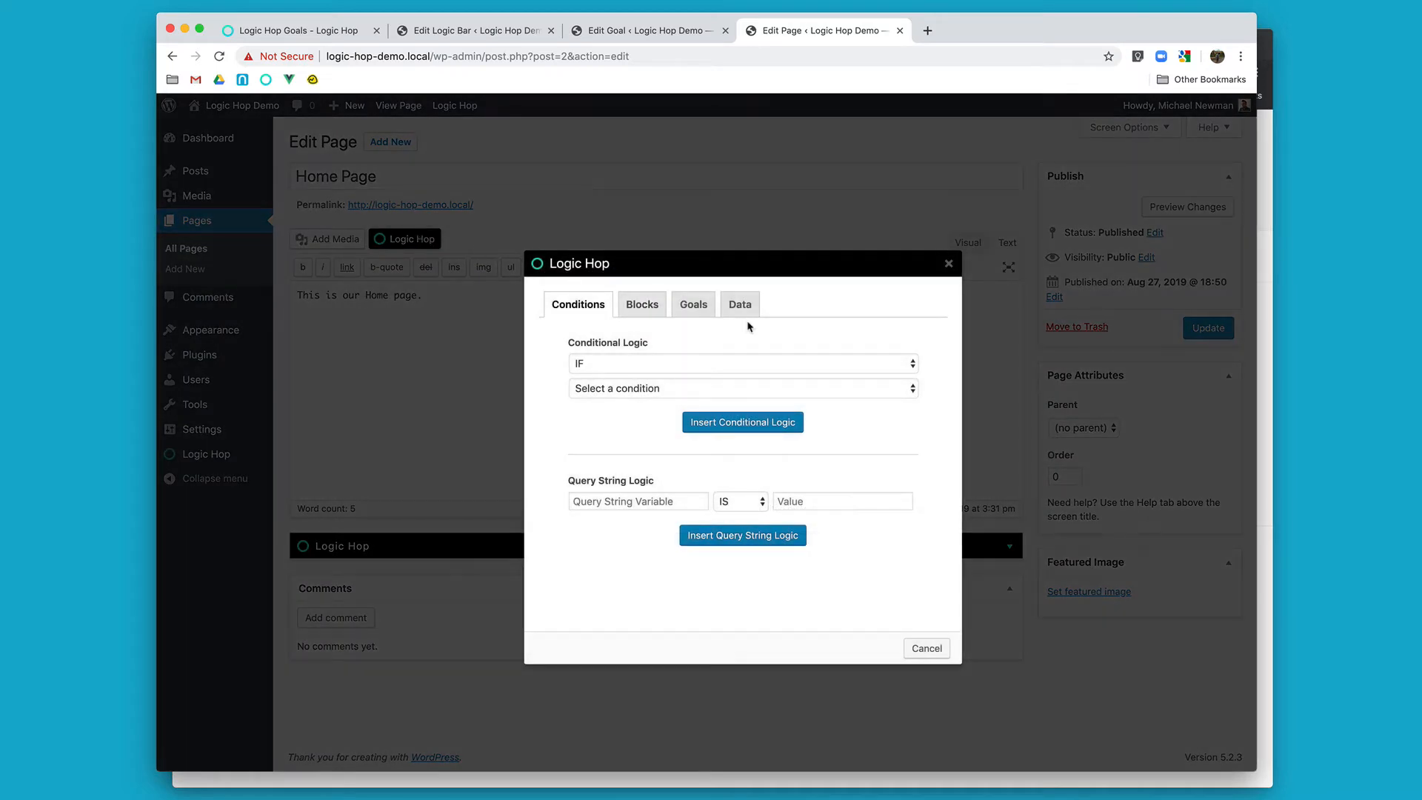
click(699, 363)
click(705, 389)
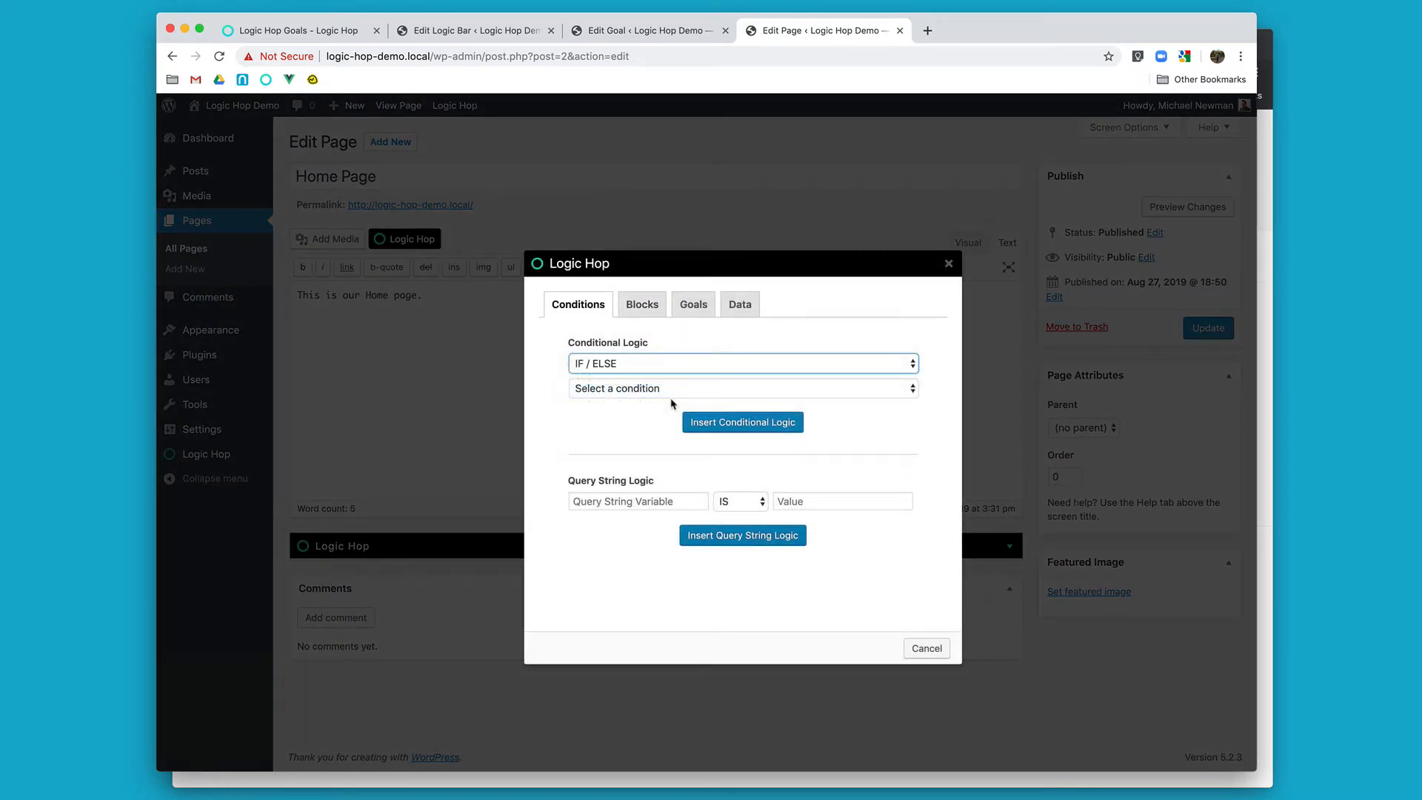
click(674, 390)
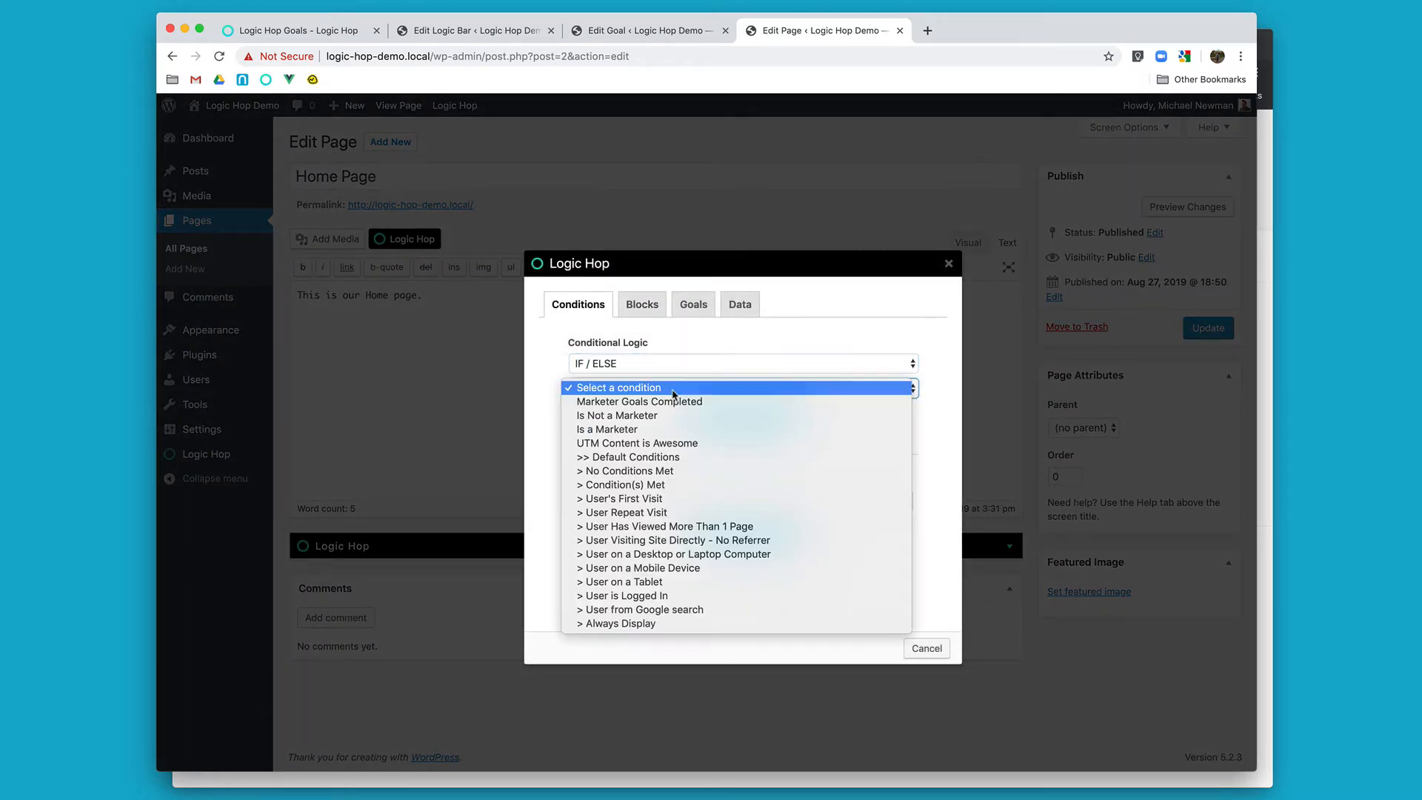
click(681, 429)
click(703, 420)
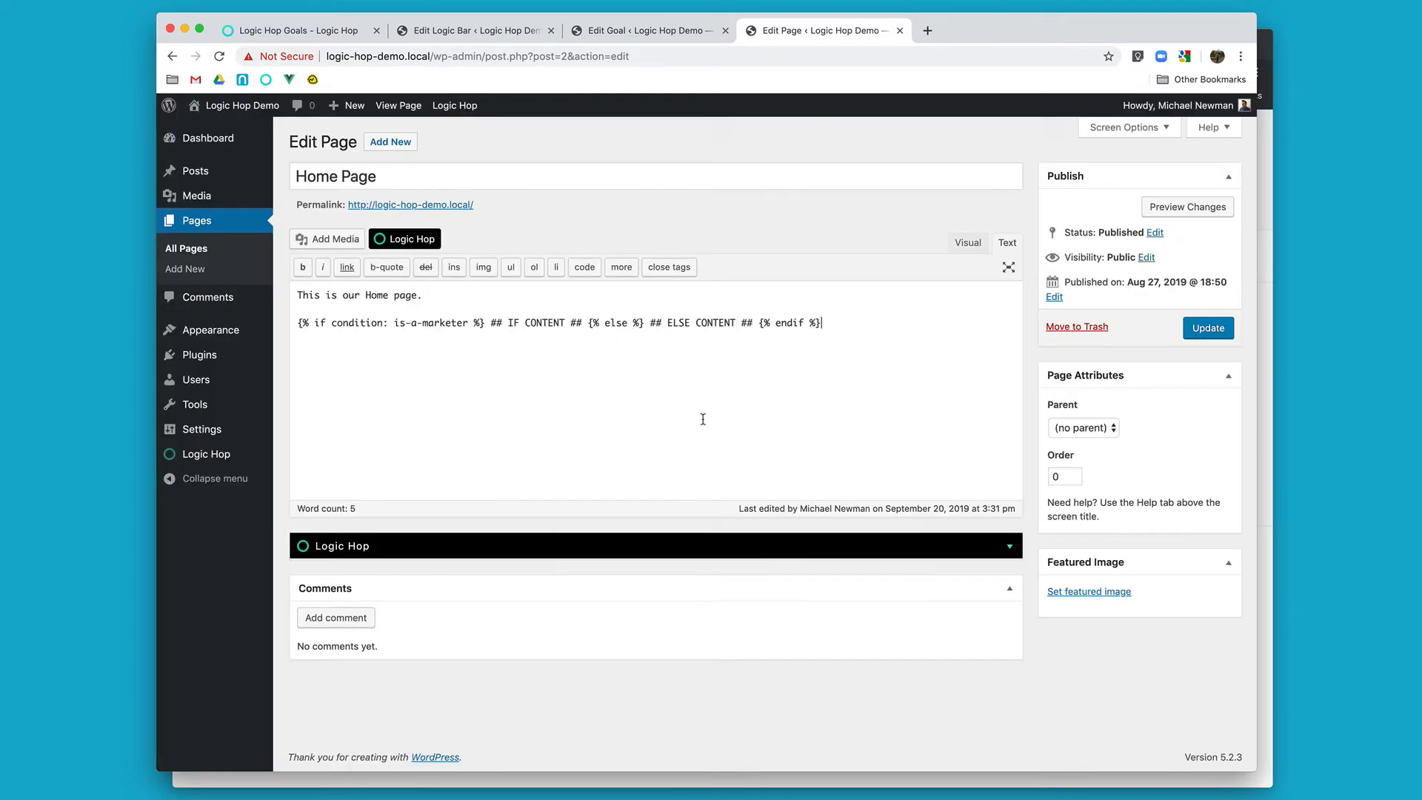
Replace the IF content placeholder with "You're a Marketer!" on its own line.
drag(486, 323, 580, 326)
key(Return)
key(Return)
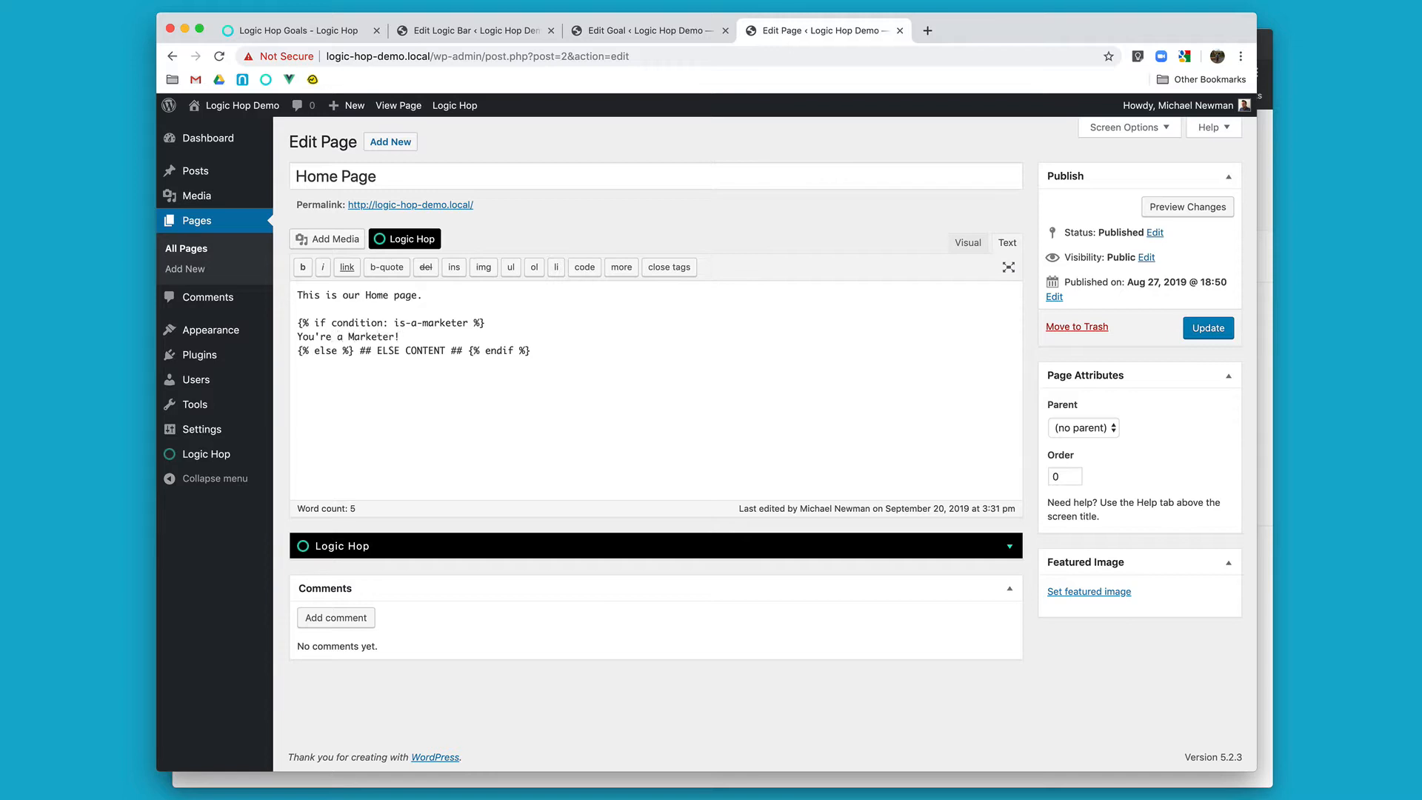
Insert Logic Hop ELSE IF logic for "Is Not a Marketer" on a new line before the else tag.
key(Return)
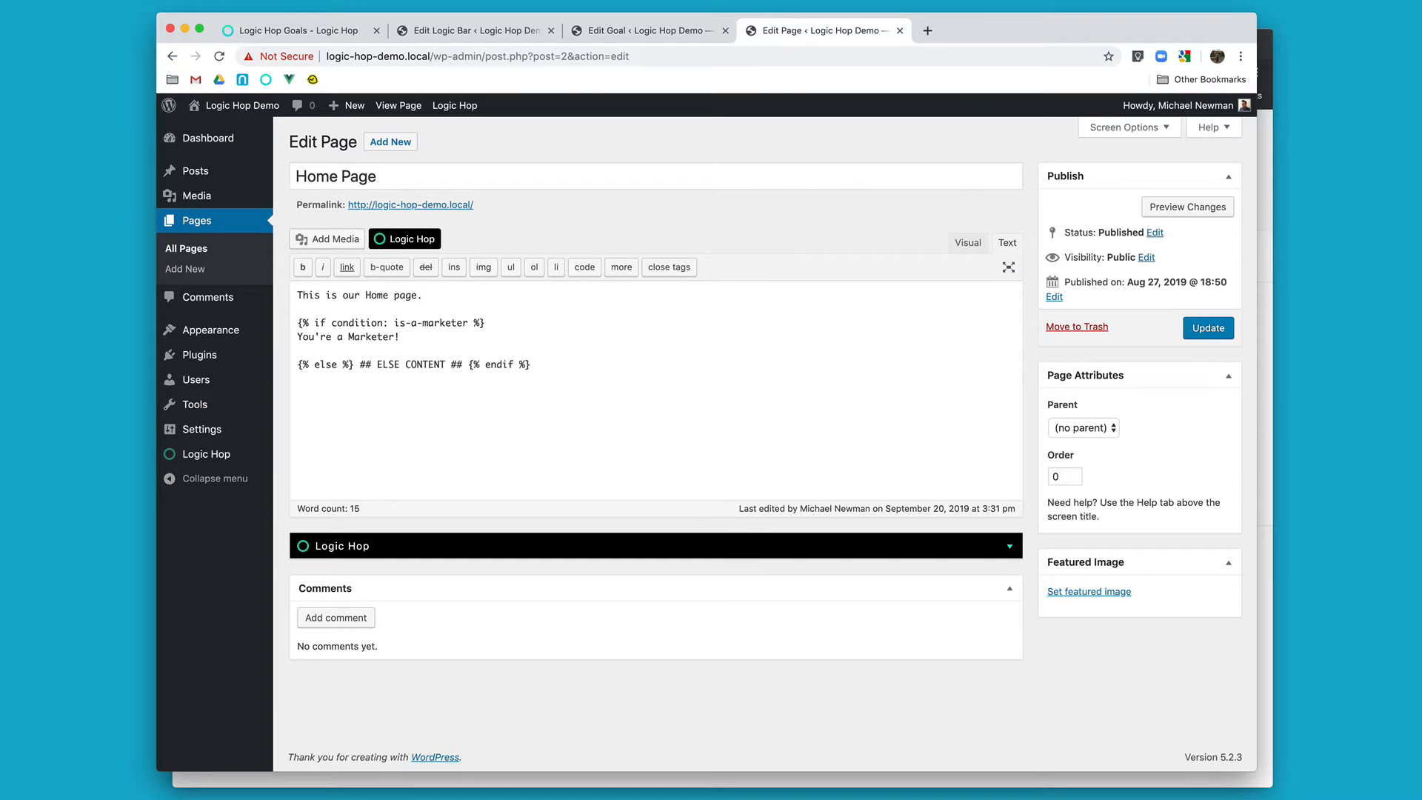
click(417, 241)
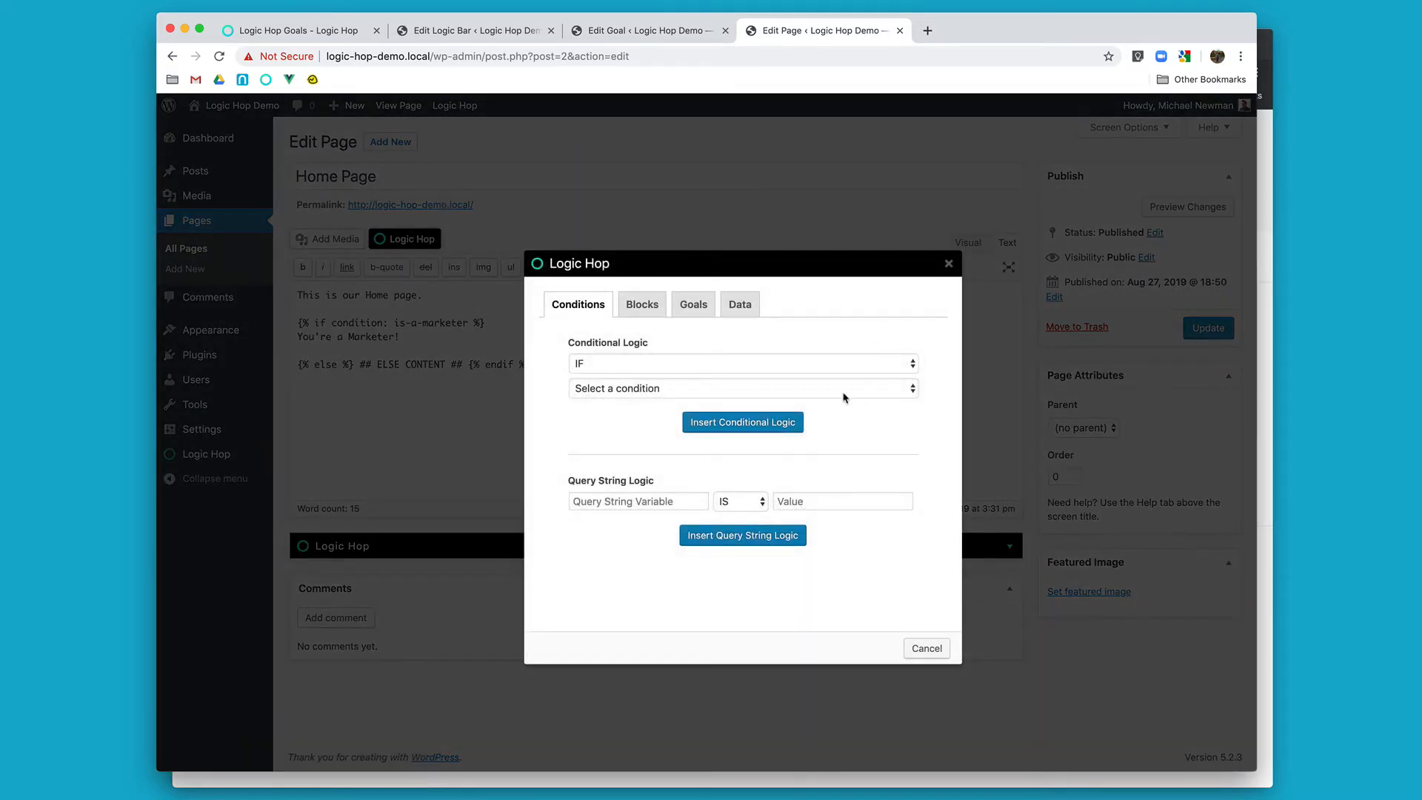
click(788, 365)
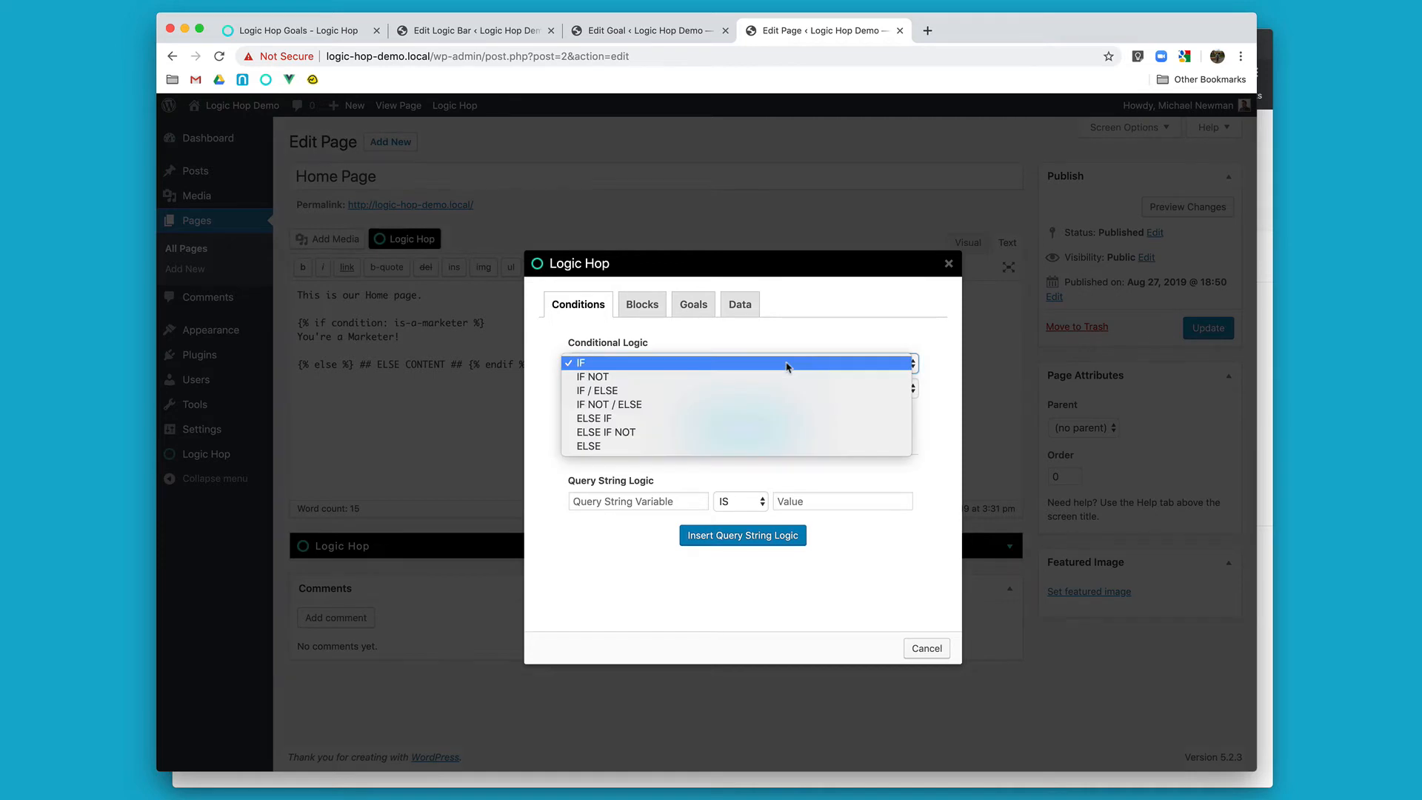
click(783, 417)
click(768, 392)
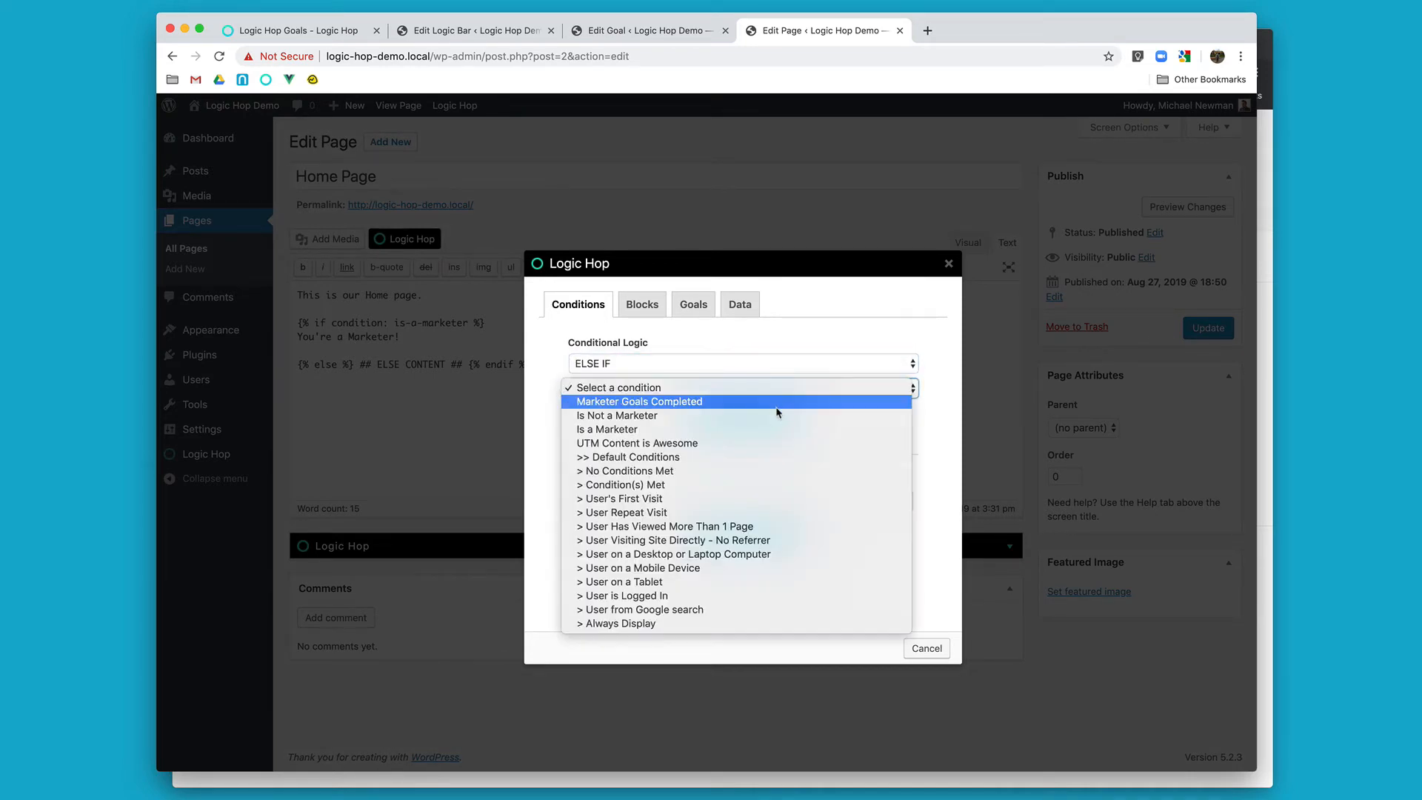
click(778, 417)
click(778, 420)
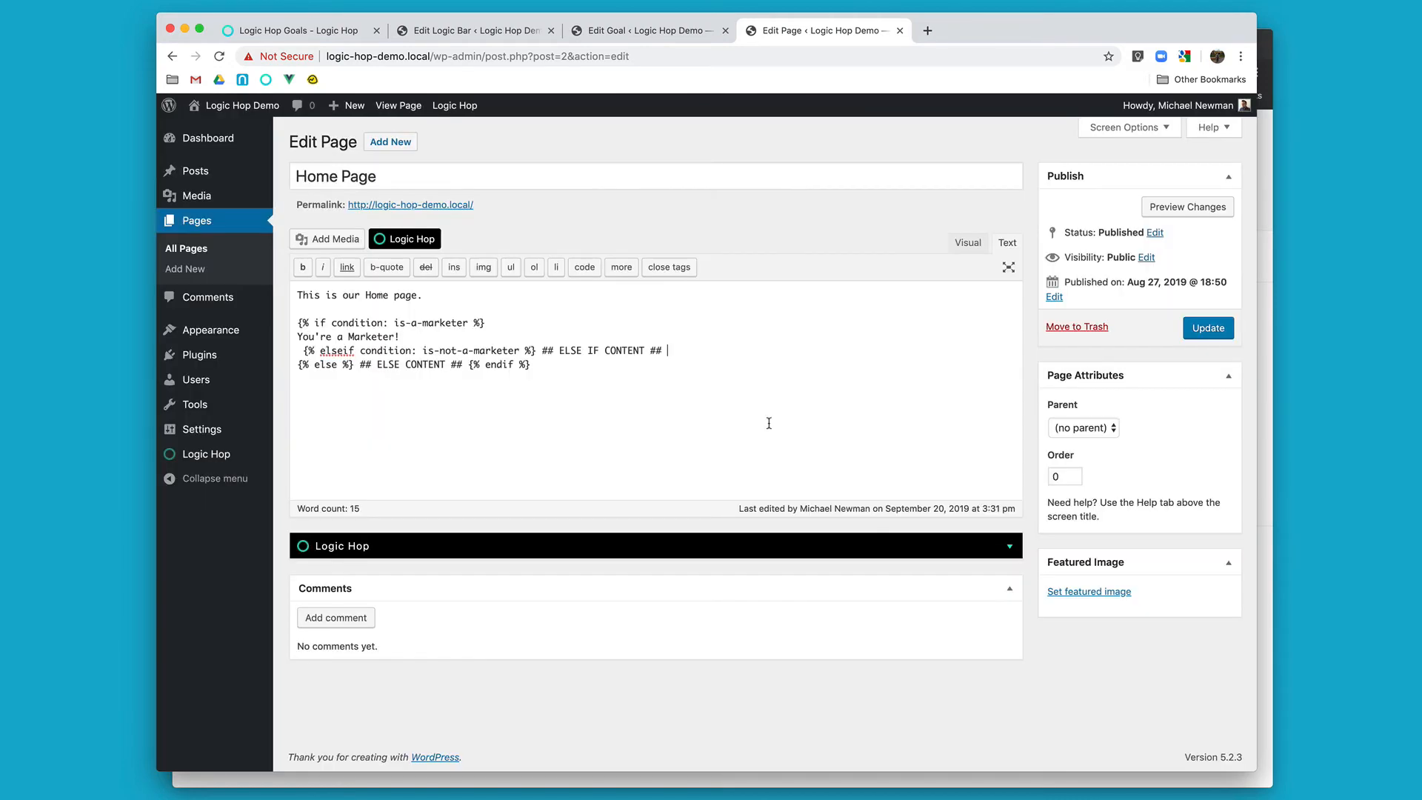
Remove the space before the elseif tag, and replace the ELSE IF and ELSE content placeholders with empty lines.
click(303, 353)
key(BackSpace)
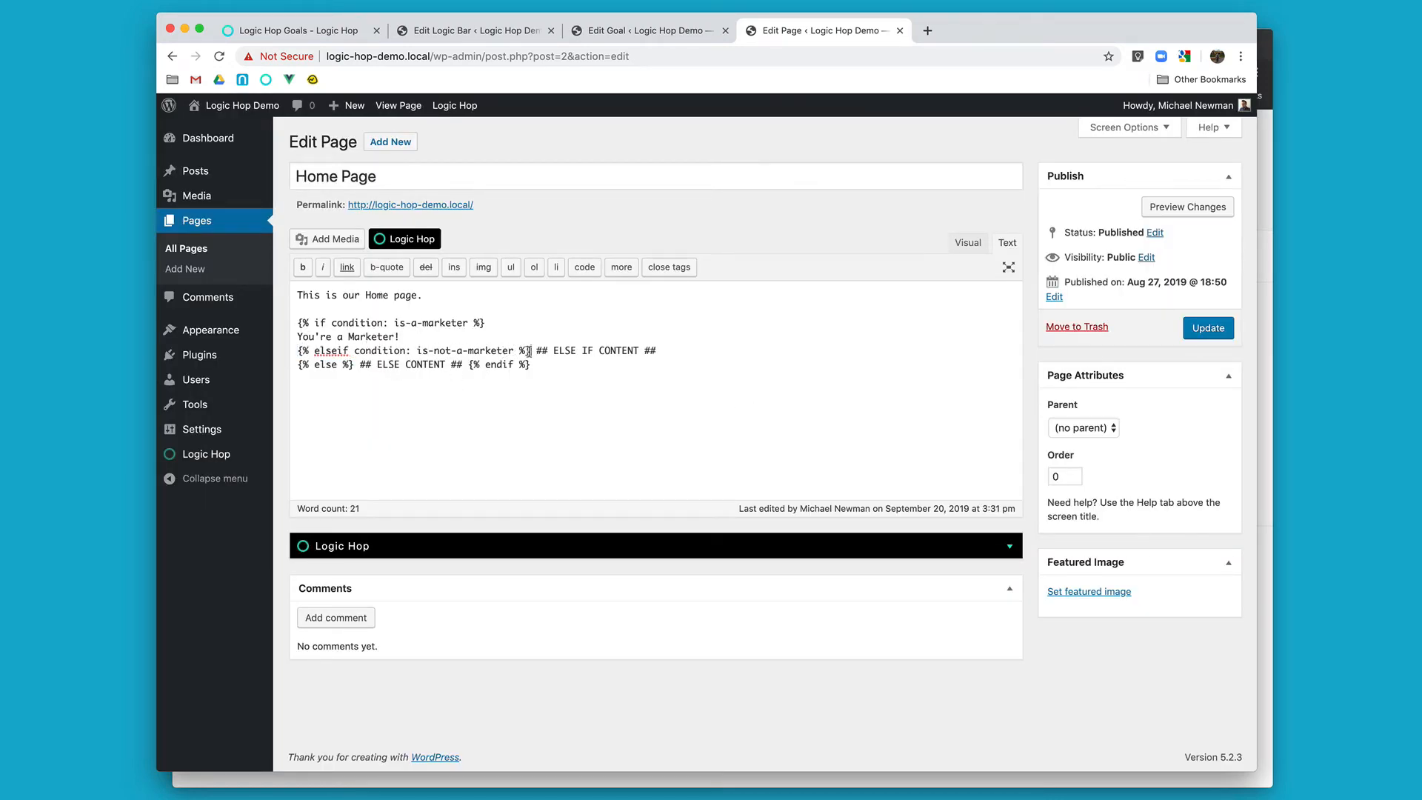
drag(529, 351, 671, 353)
key(Return)
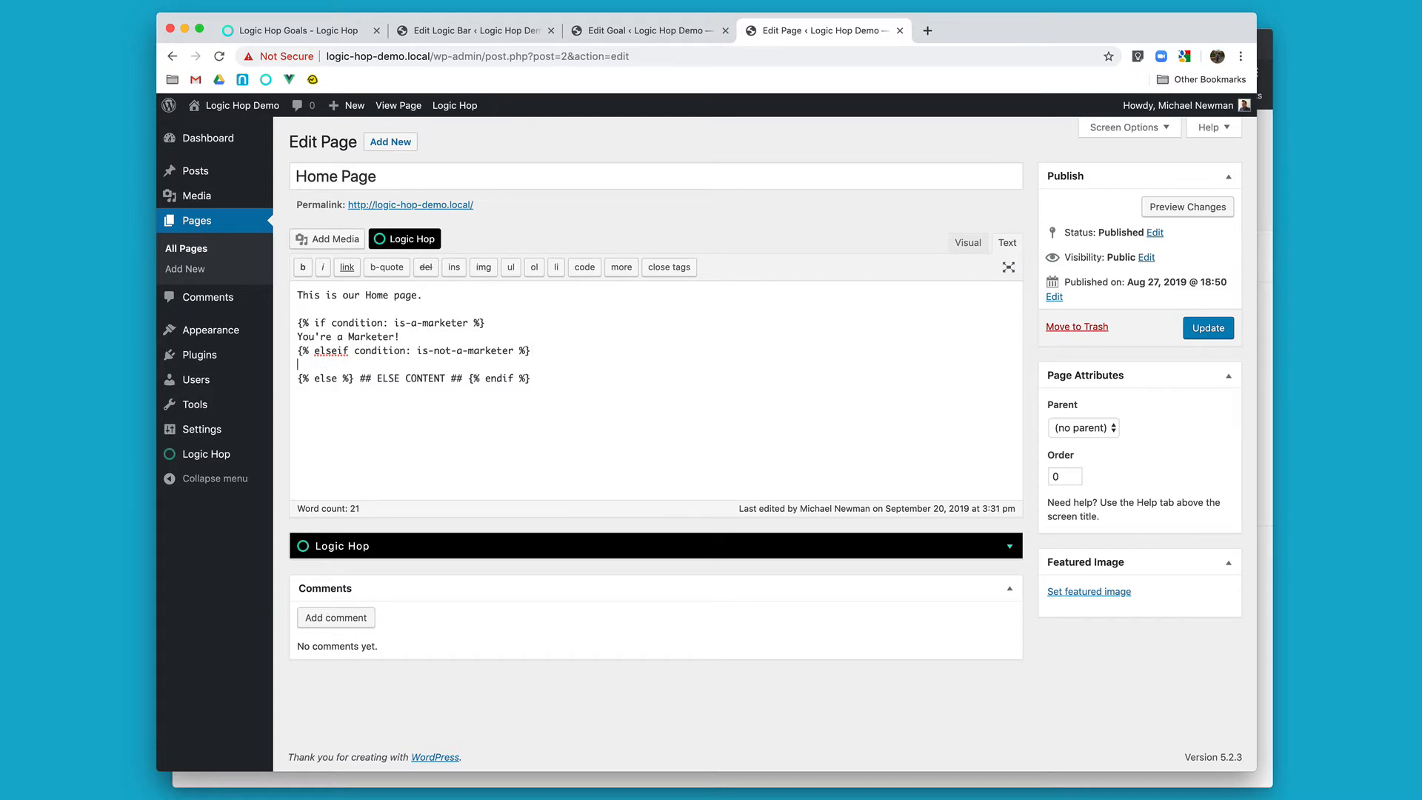
key(Down)
drag(468, 379, 360, 379)
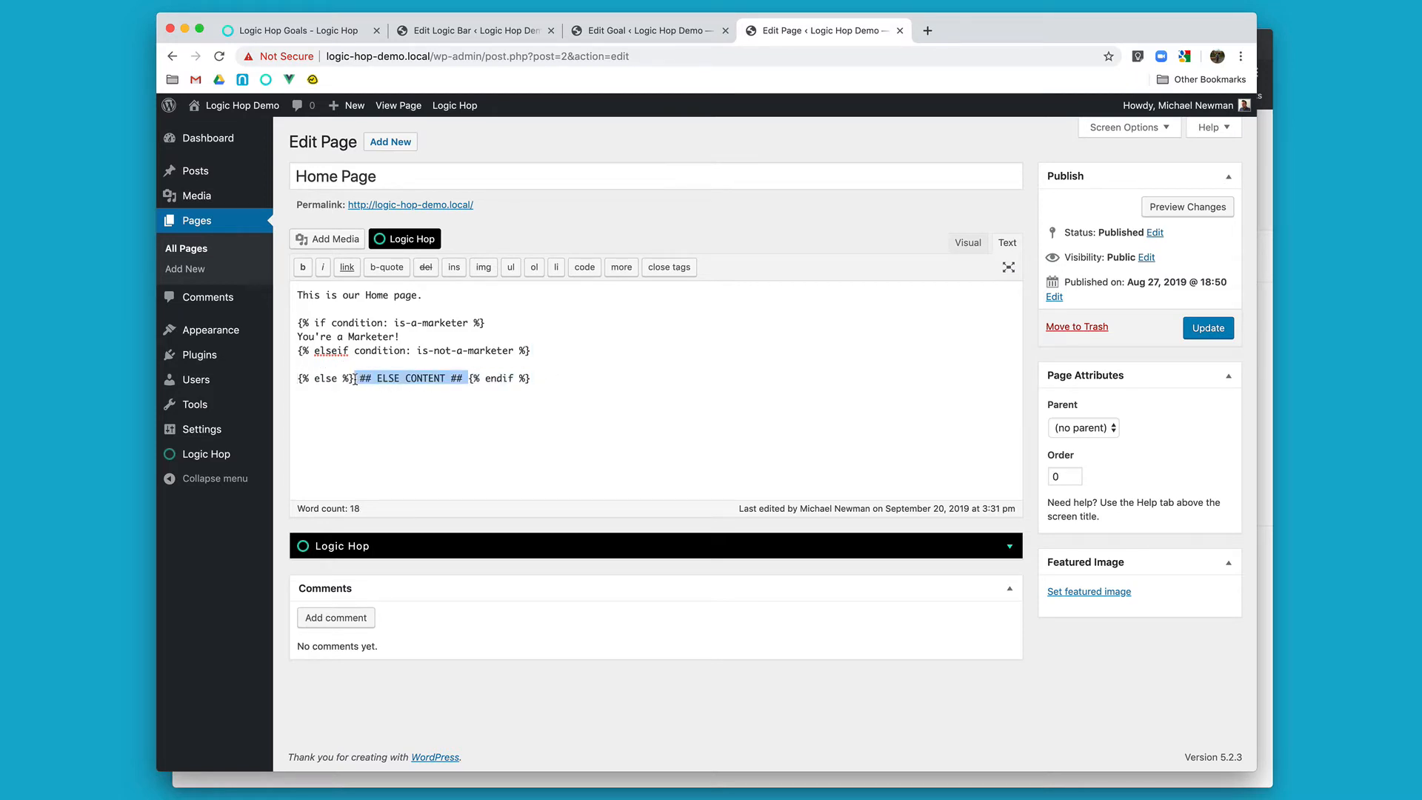
key(Return)
key(Return)
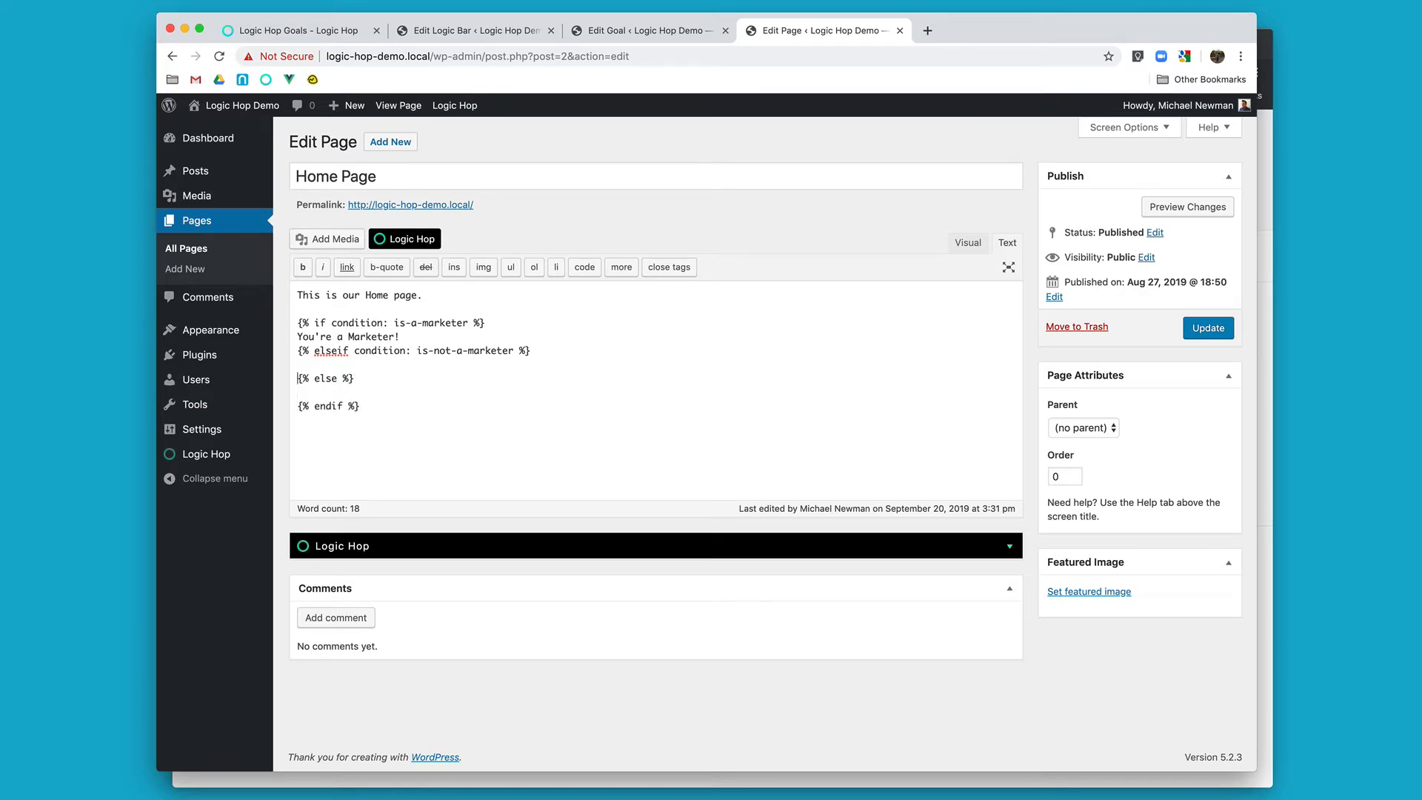
Enter "You're Not a Marketer!" under elseif and "We don't know what you are!" under else, and update the page.
drag(297, 337, 400, 337)
key(super+c)
key(Down)
key(Down)
key(super+v)
text(Not)
key(Down)
text(We don't kno)
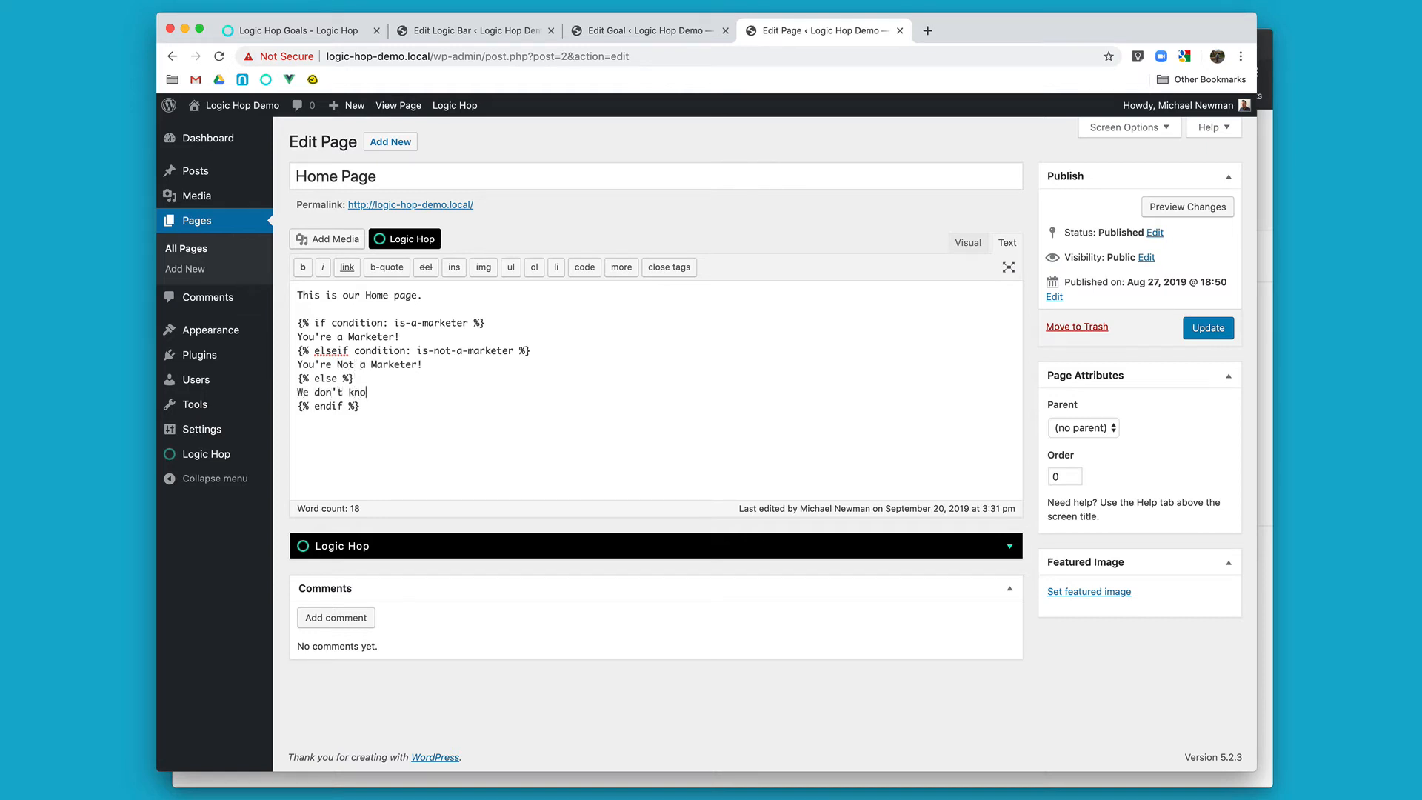
text(w what you are!)
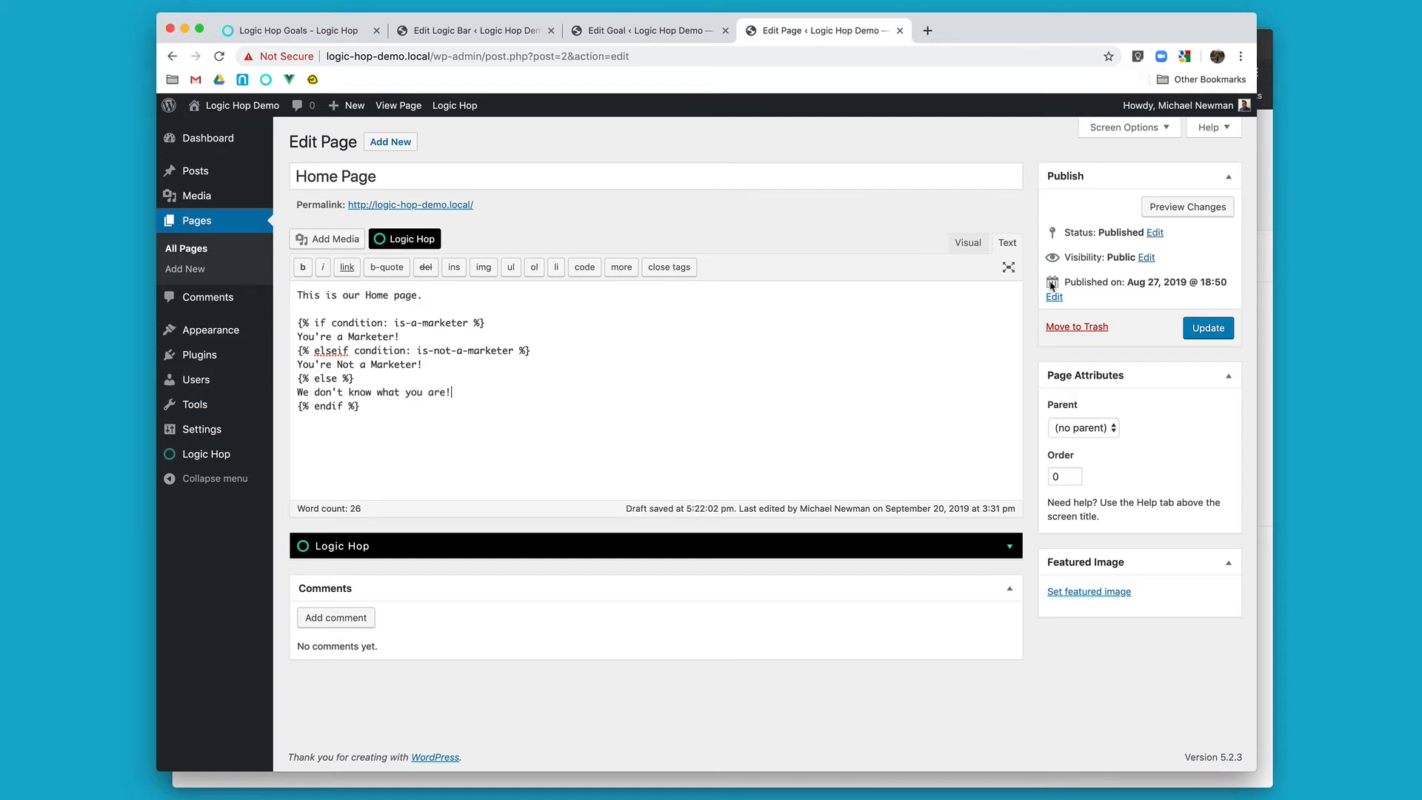
click(1207, 328)
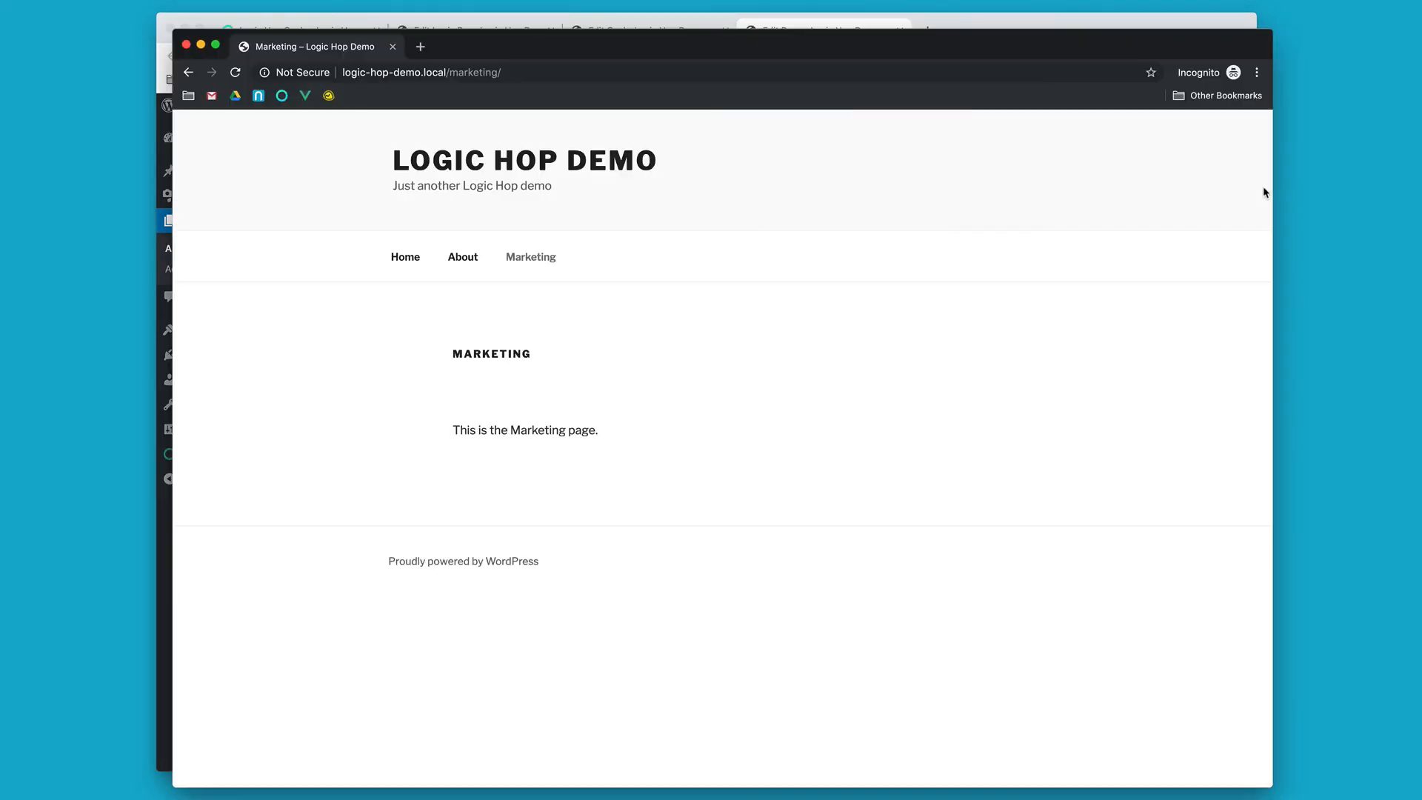
Copy the Marketing page address from the incognito window and close that window.
click(1264, 191)
drag(571, 51, 583, 77)
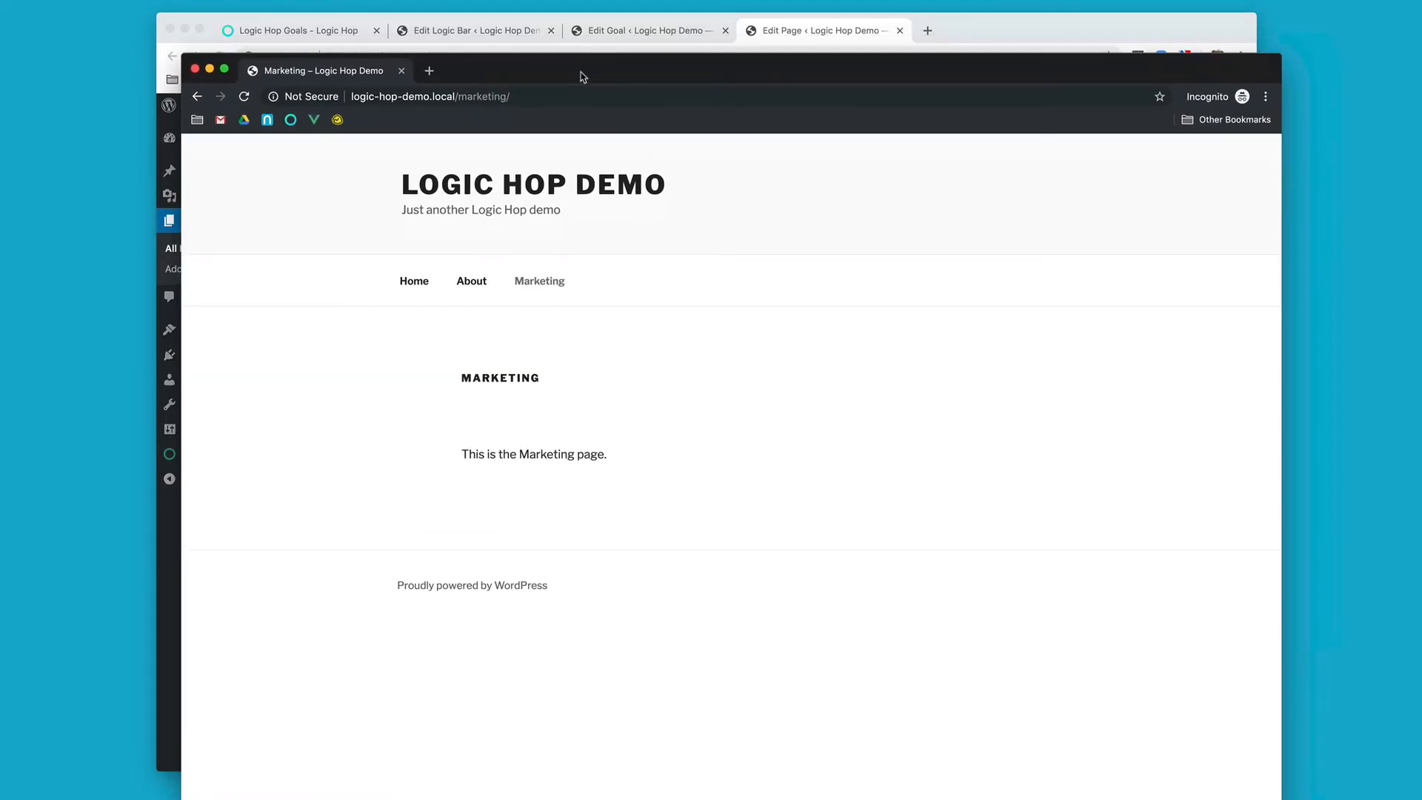
click(544, 97)
key(super+c)
key(super+w)
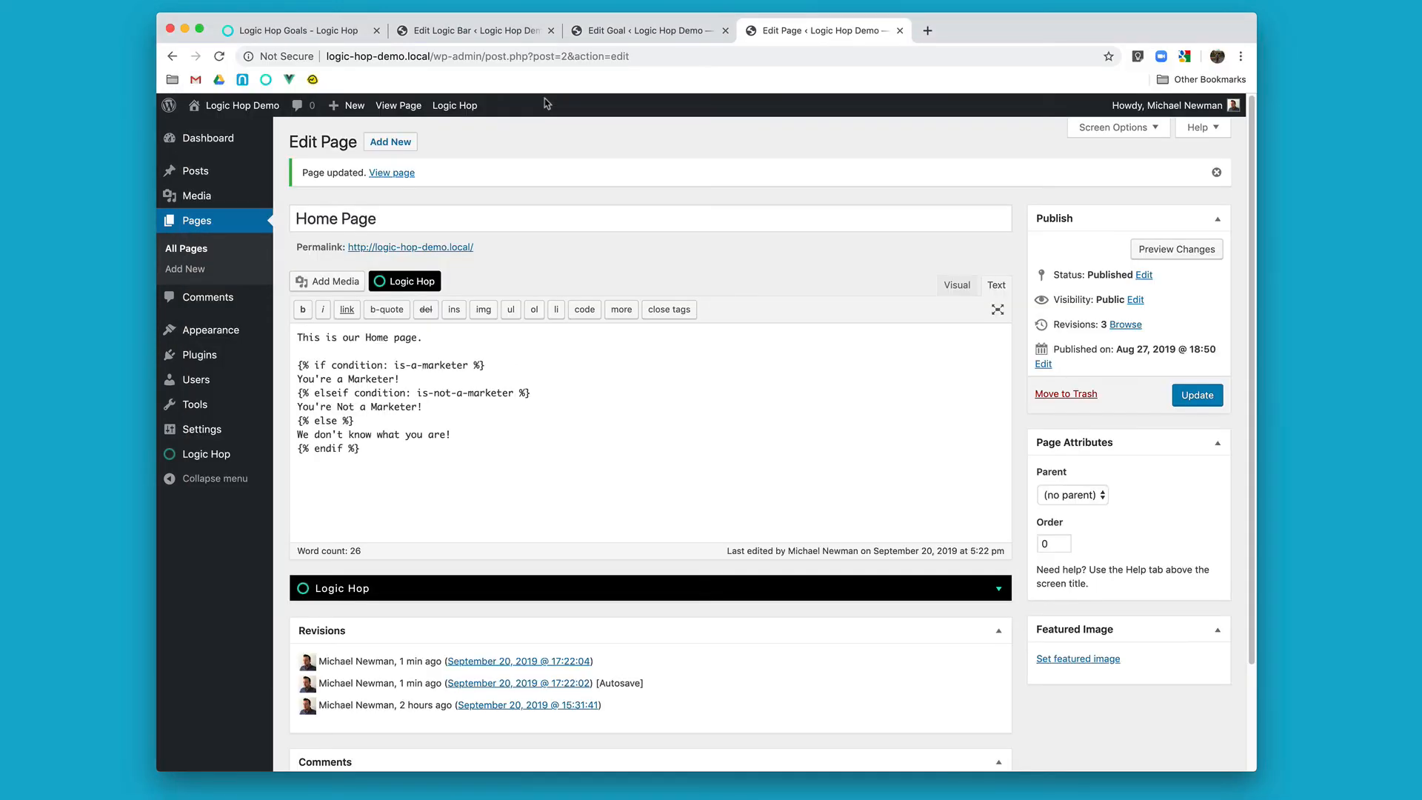
Open the site's home page at logic-hop-demo.local in a new incognito window and check the conditional text under the page intro.
key(super+shift+n)
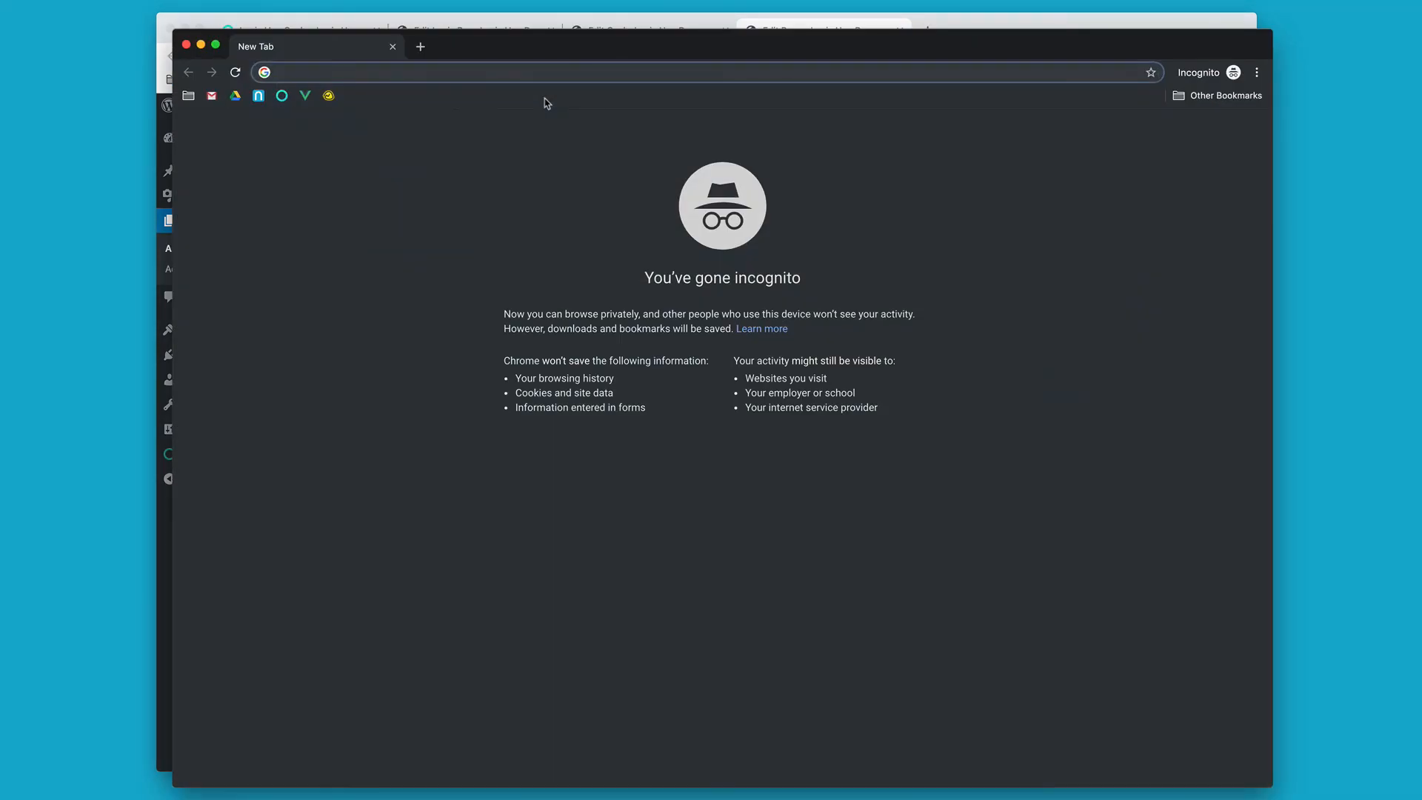
key(super+v)
key(alt+shift+Left)
key(BackSpace)
key(Return)
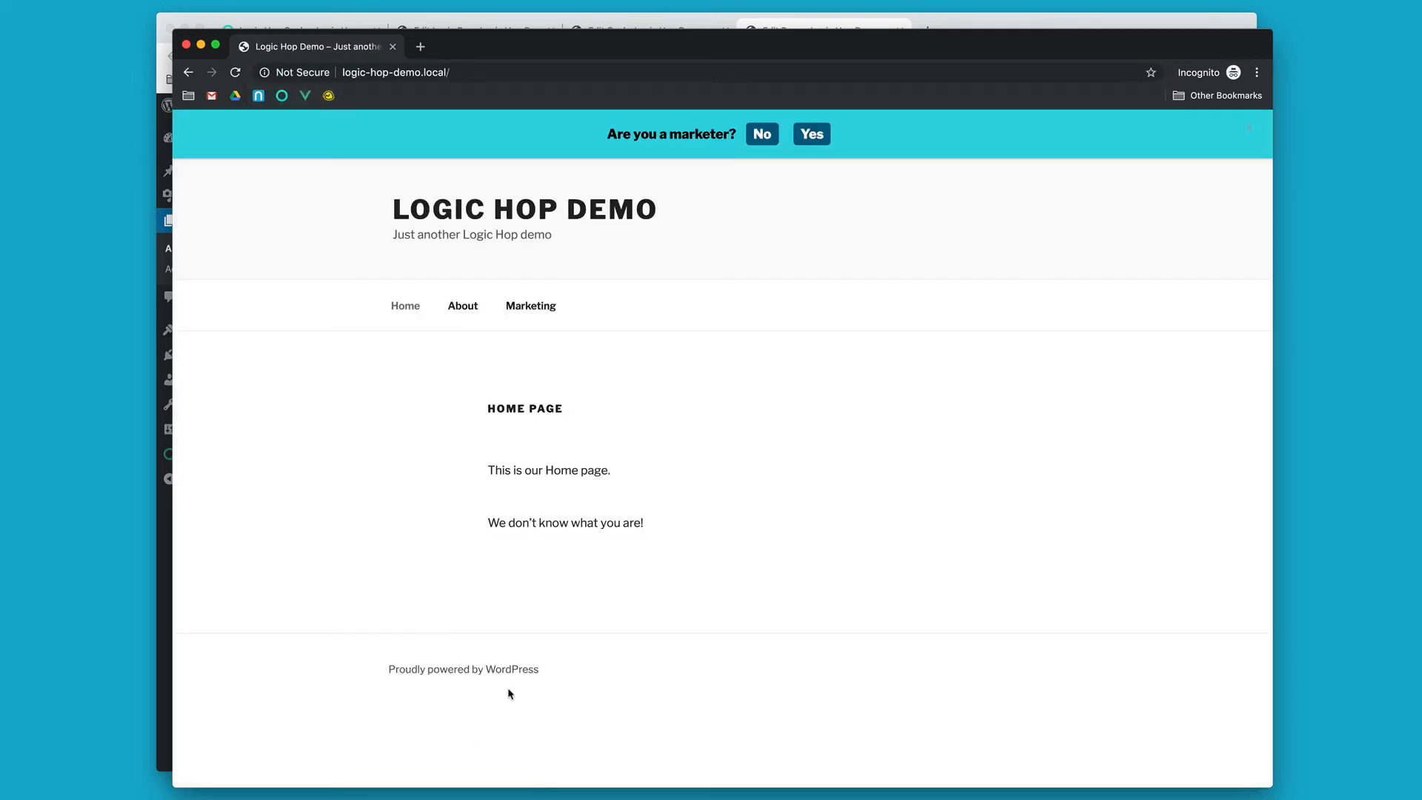
drag(500, 524, 654, 527)
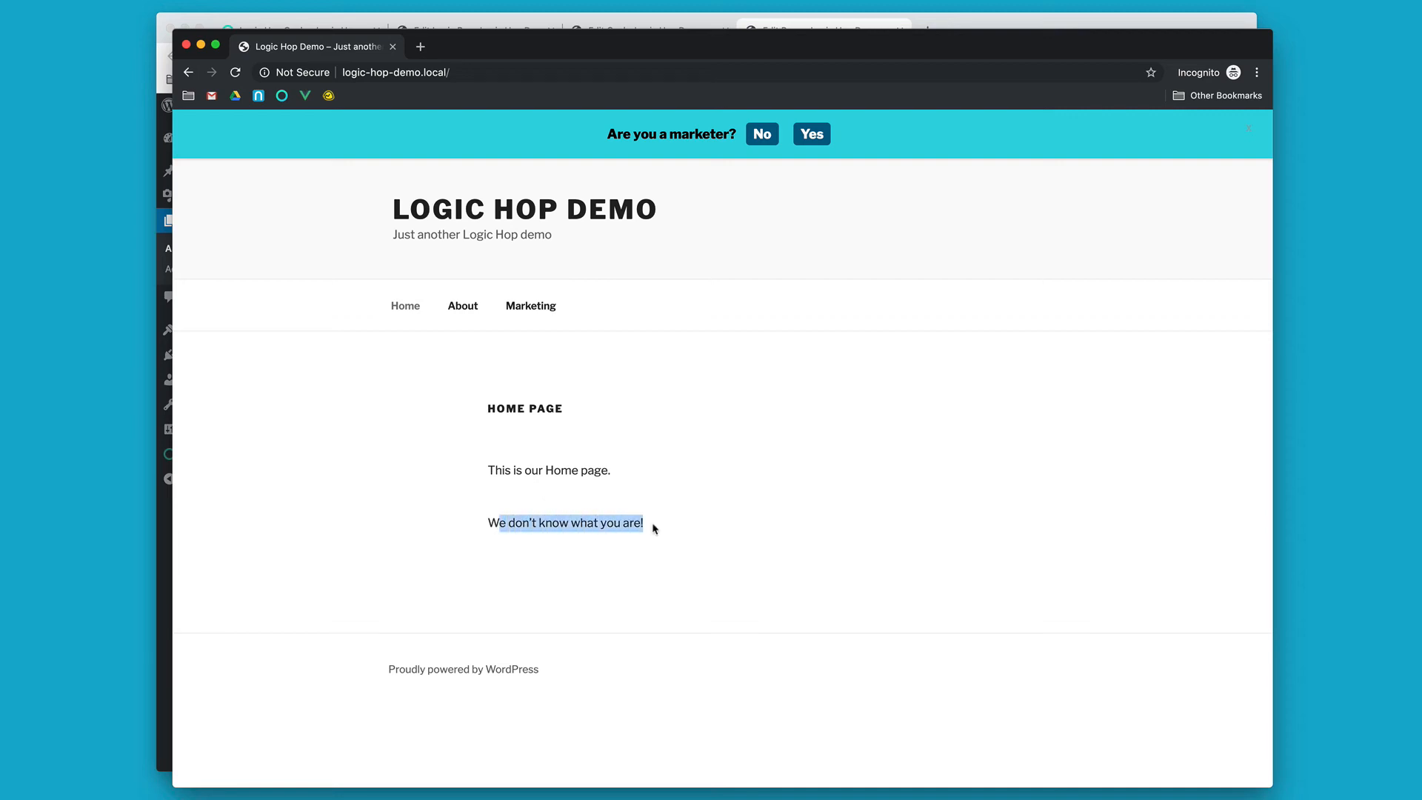
click(670, 510)
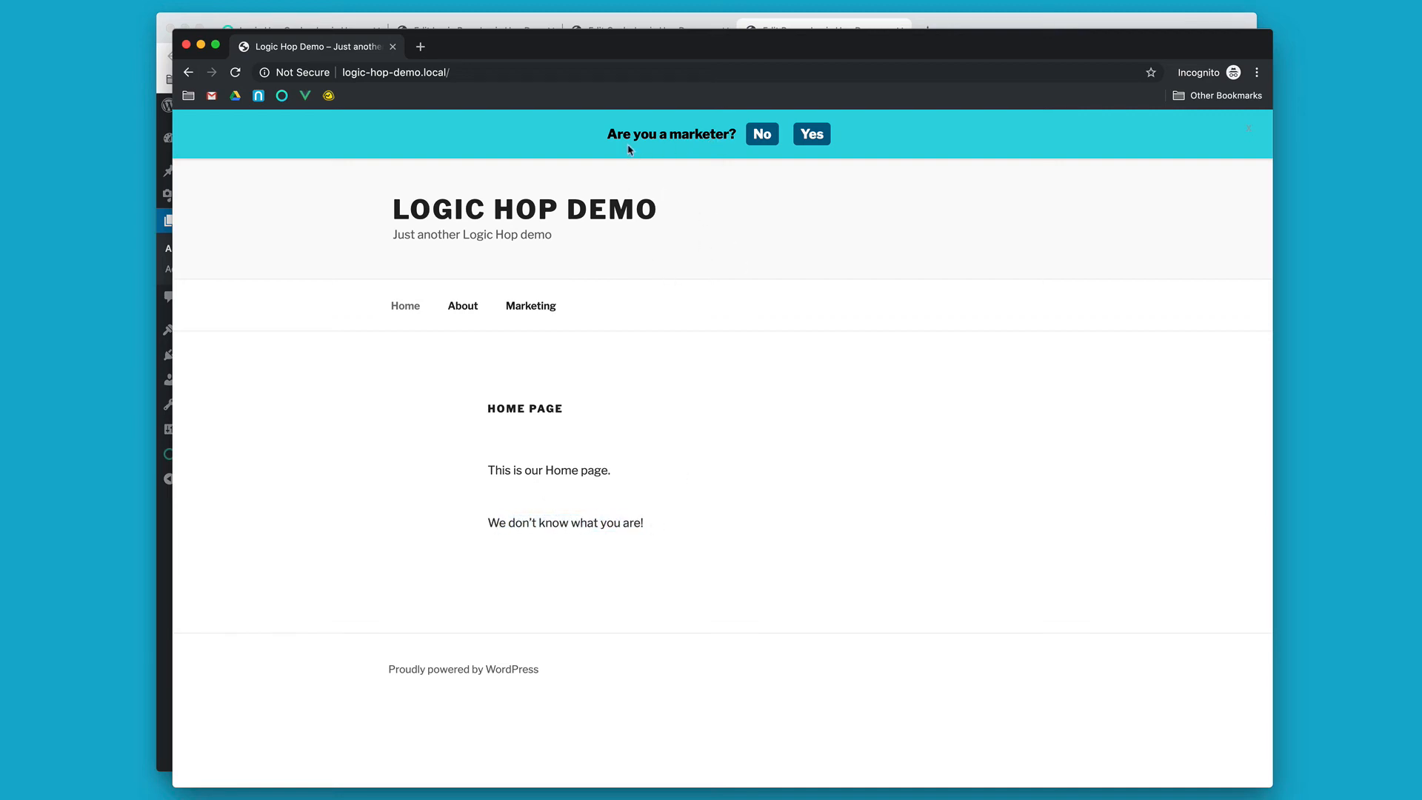
Answer Yes to "Are you a marketer?" in the logic bar, return to the Home page and check its conditional text.
click(815, 140)
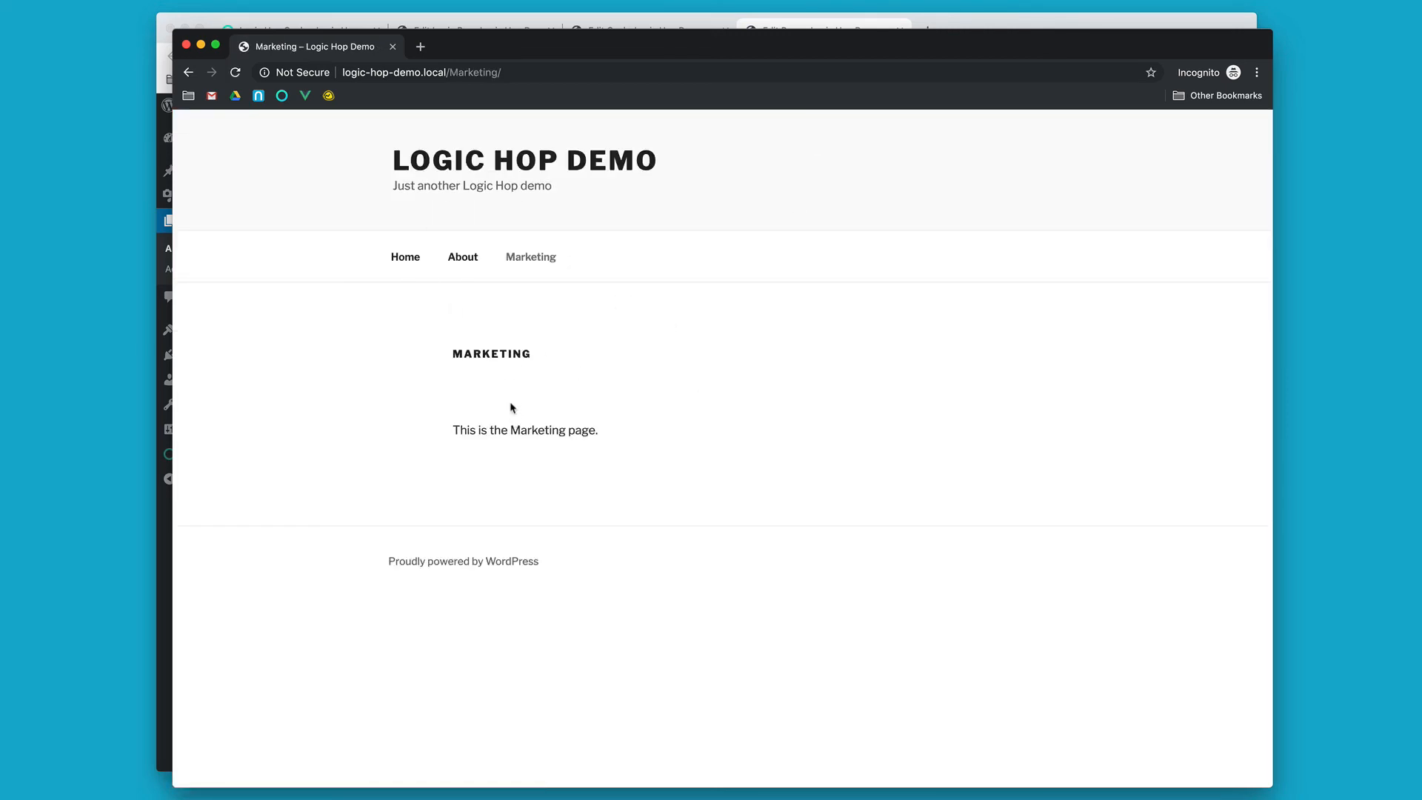
click(411, 265)
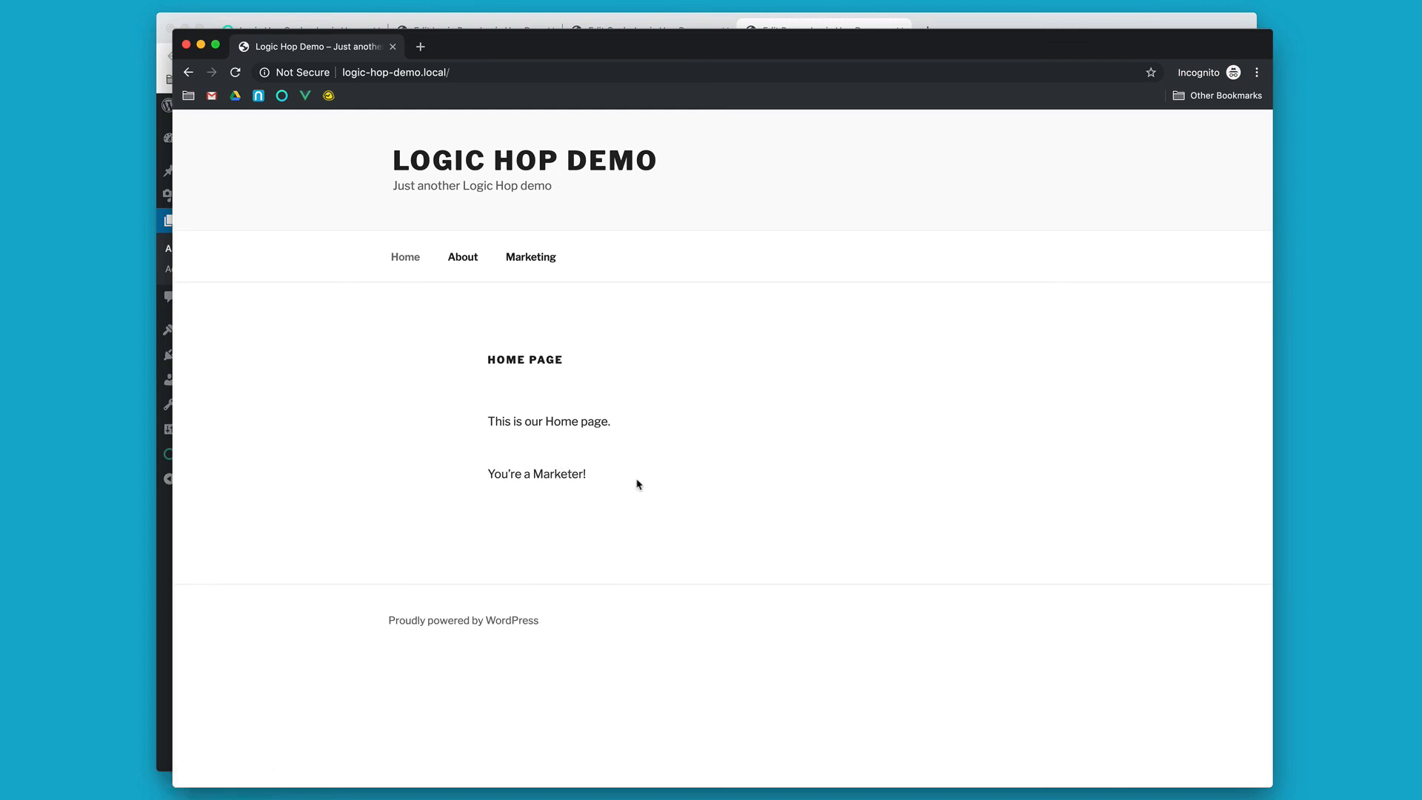
drag(593, 475, 490, 477)
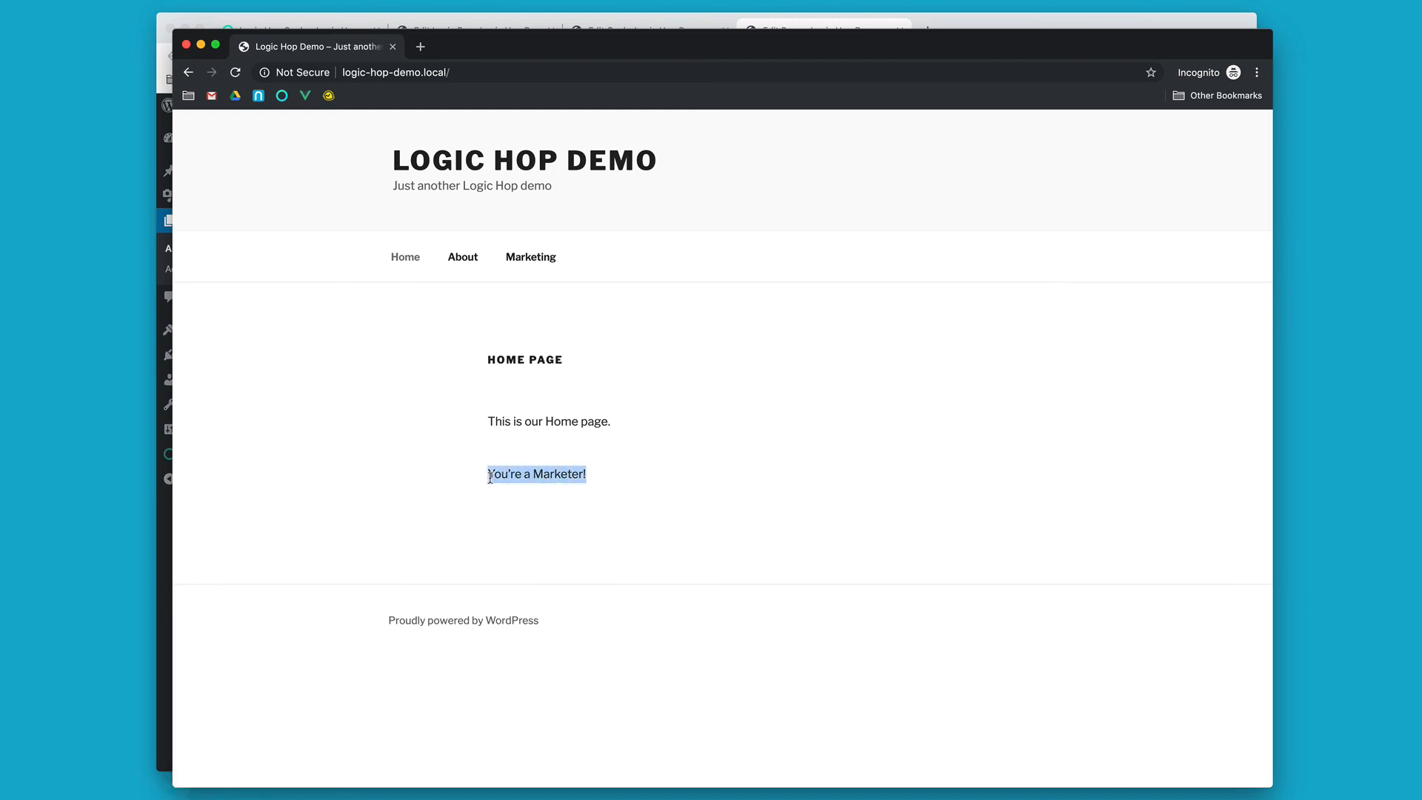